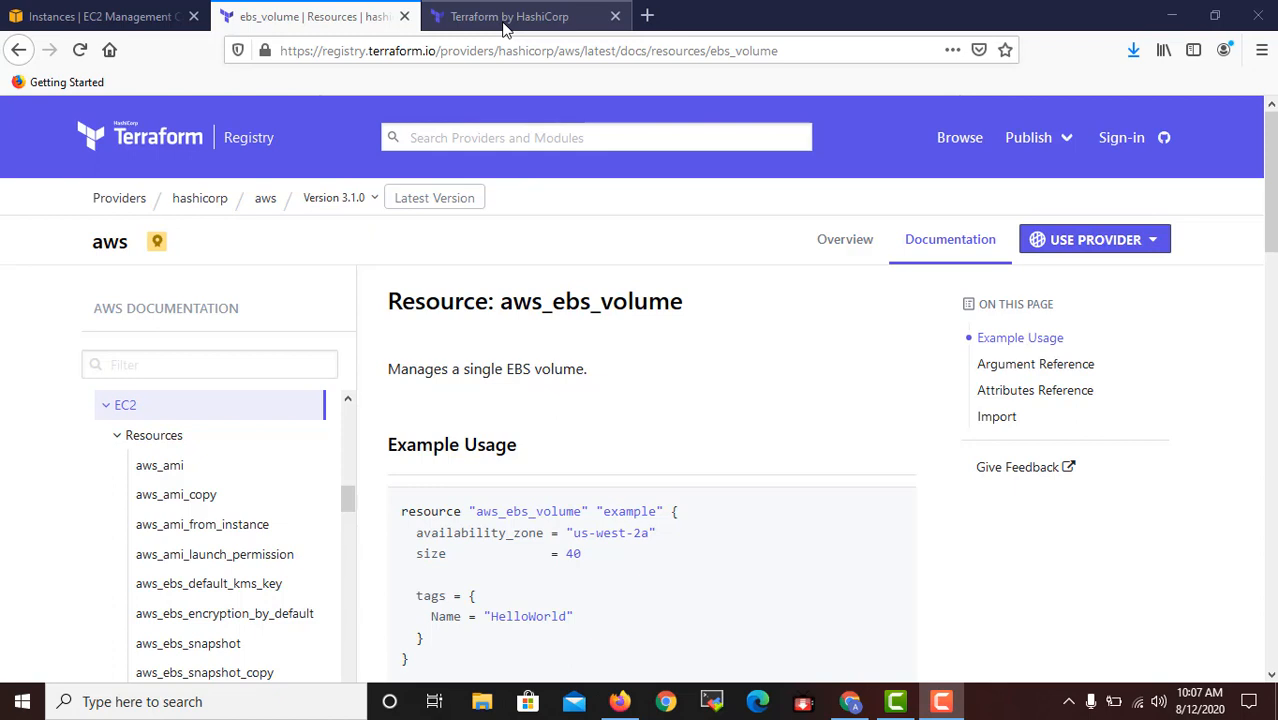
Open the Terraform Registry's providers list and look through the available cloud and HashiCorp providers.
left_click(132, 200)
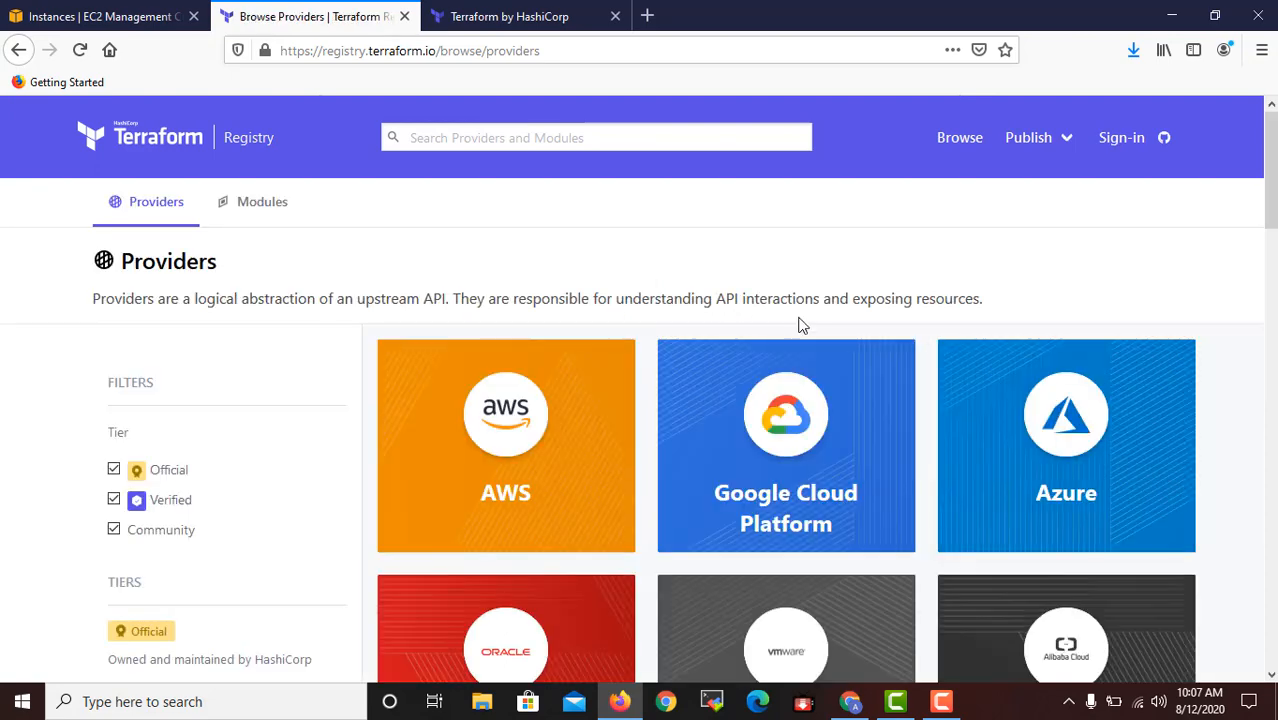
scroll(800, 325, "down", 3)
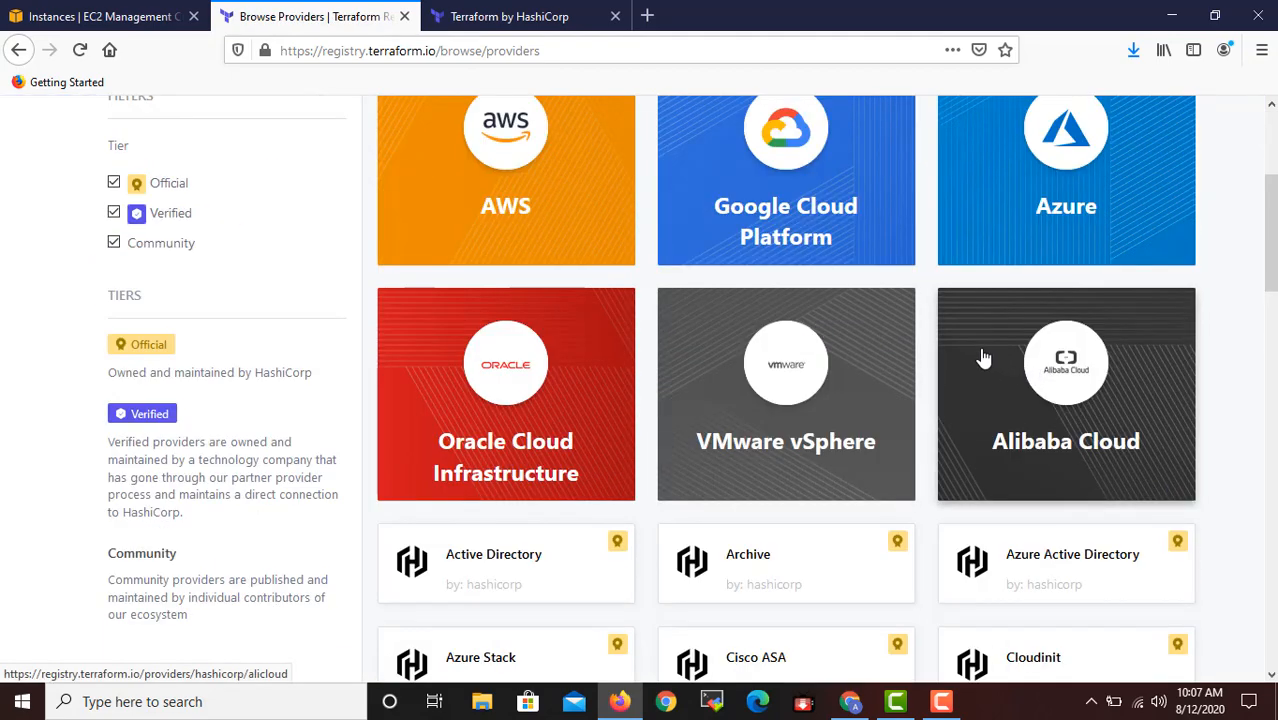
scroll(1105, 370, "down", 4)
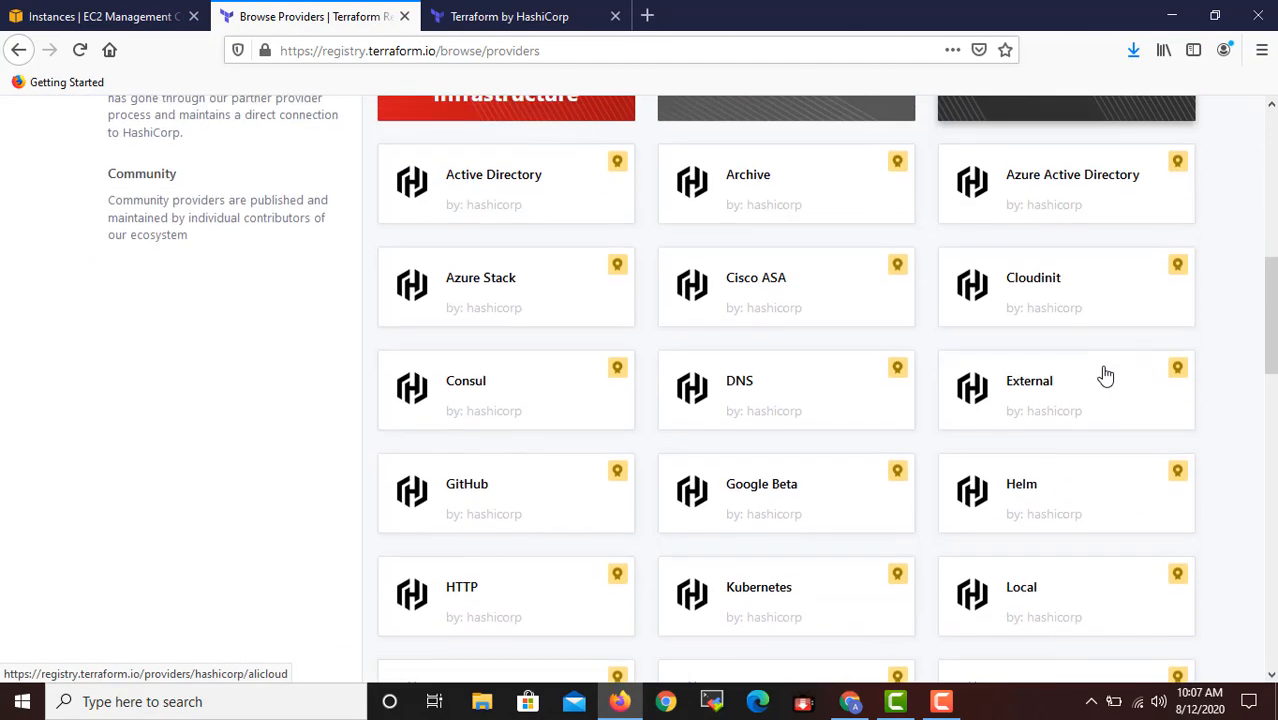
scroll(1104, 366, "up", 7)
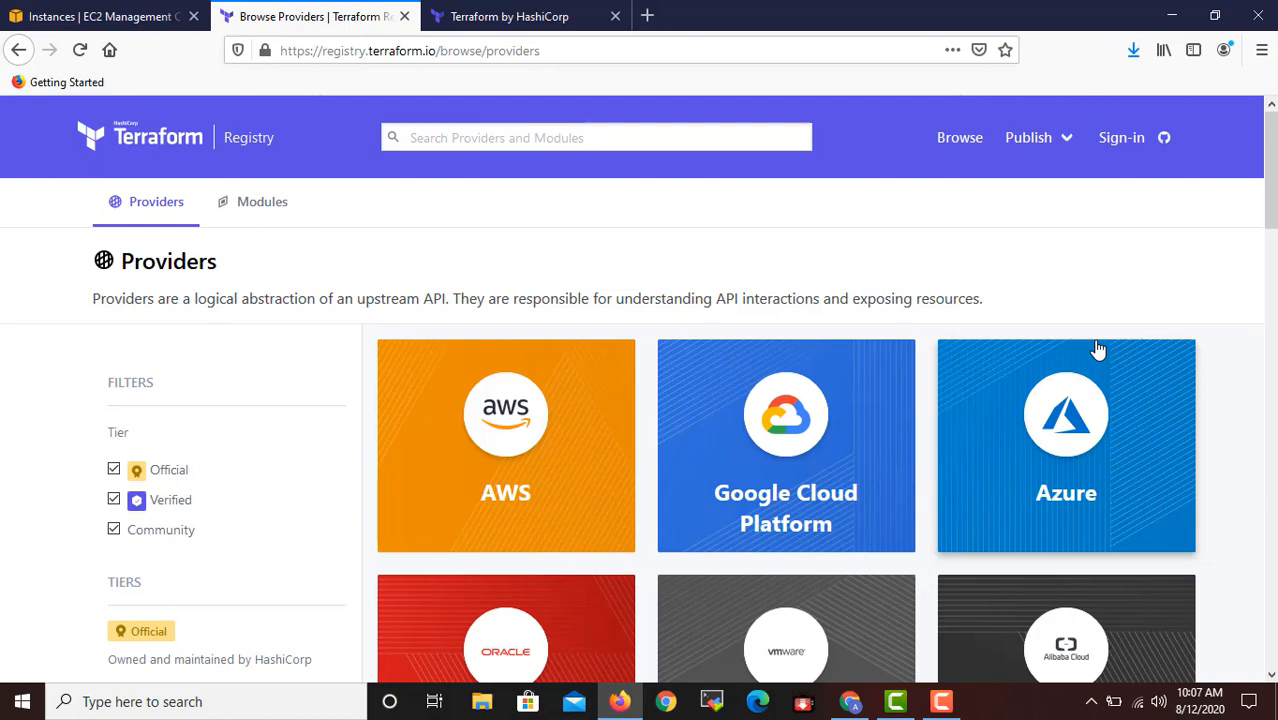
scroll(1068, 336, "down", 6)
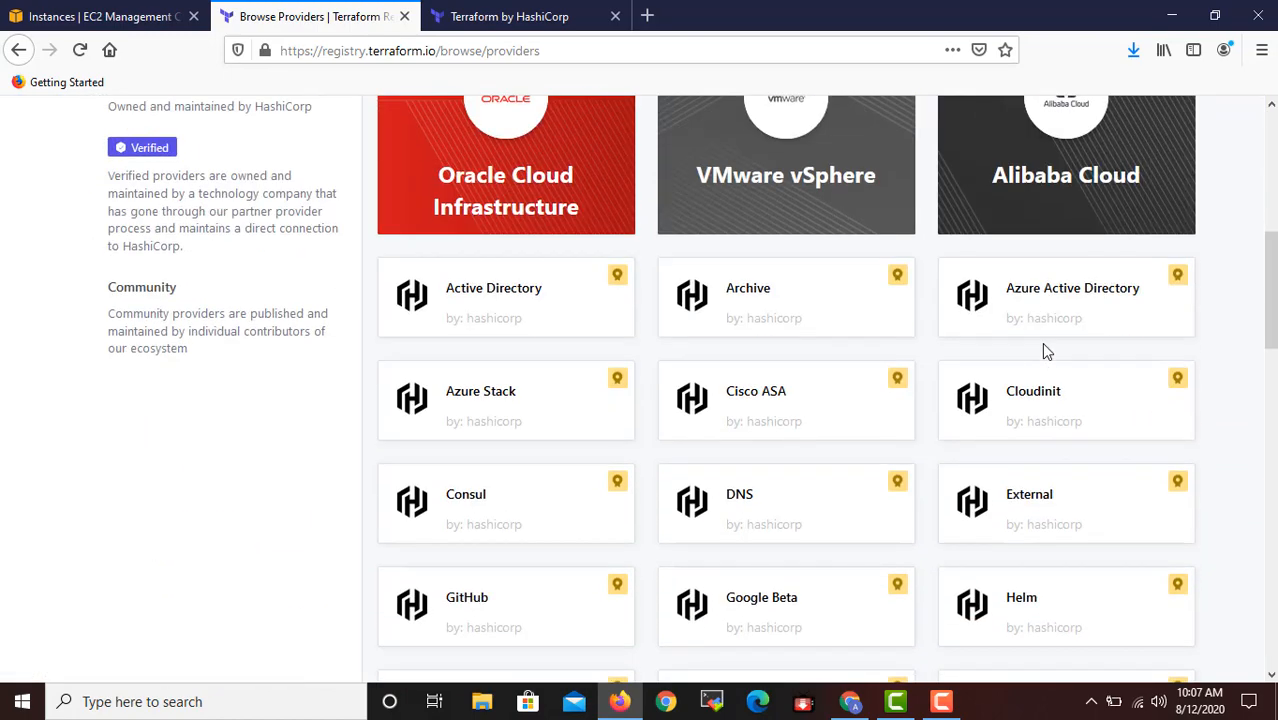
scroll(1041, 342, "up", 6)
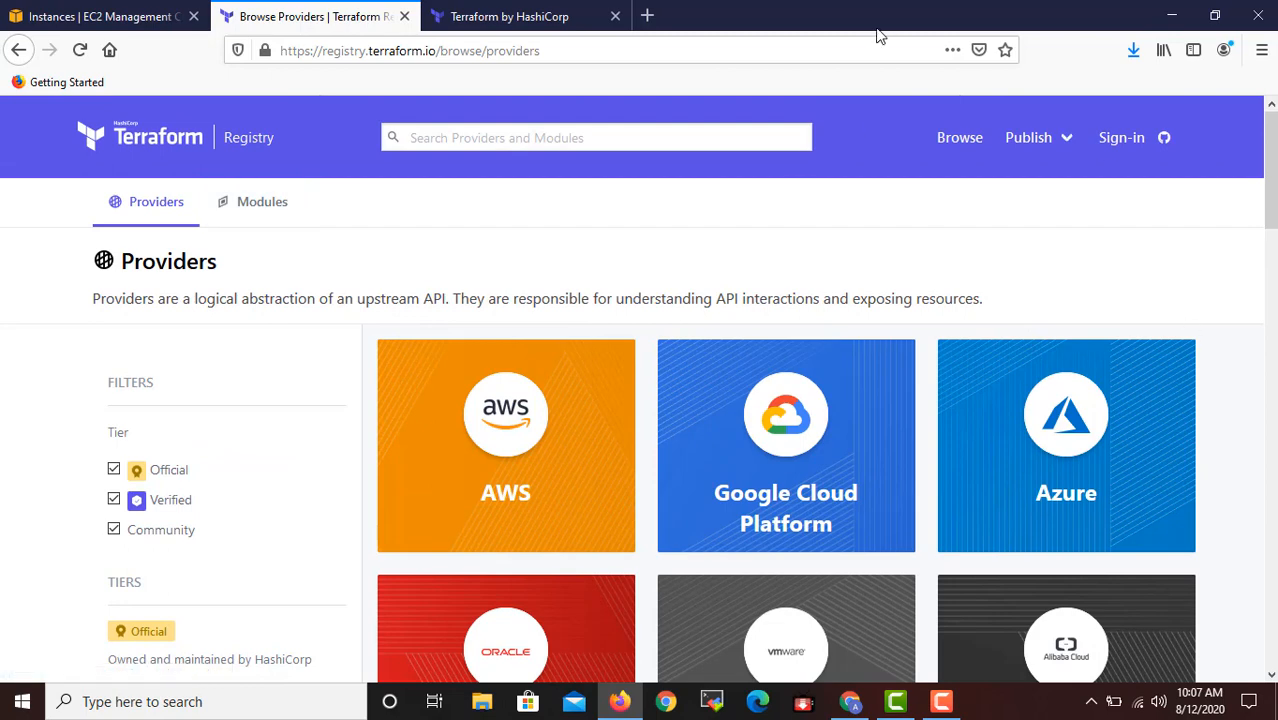
left_click(545, 15)
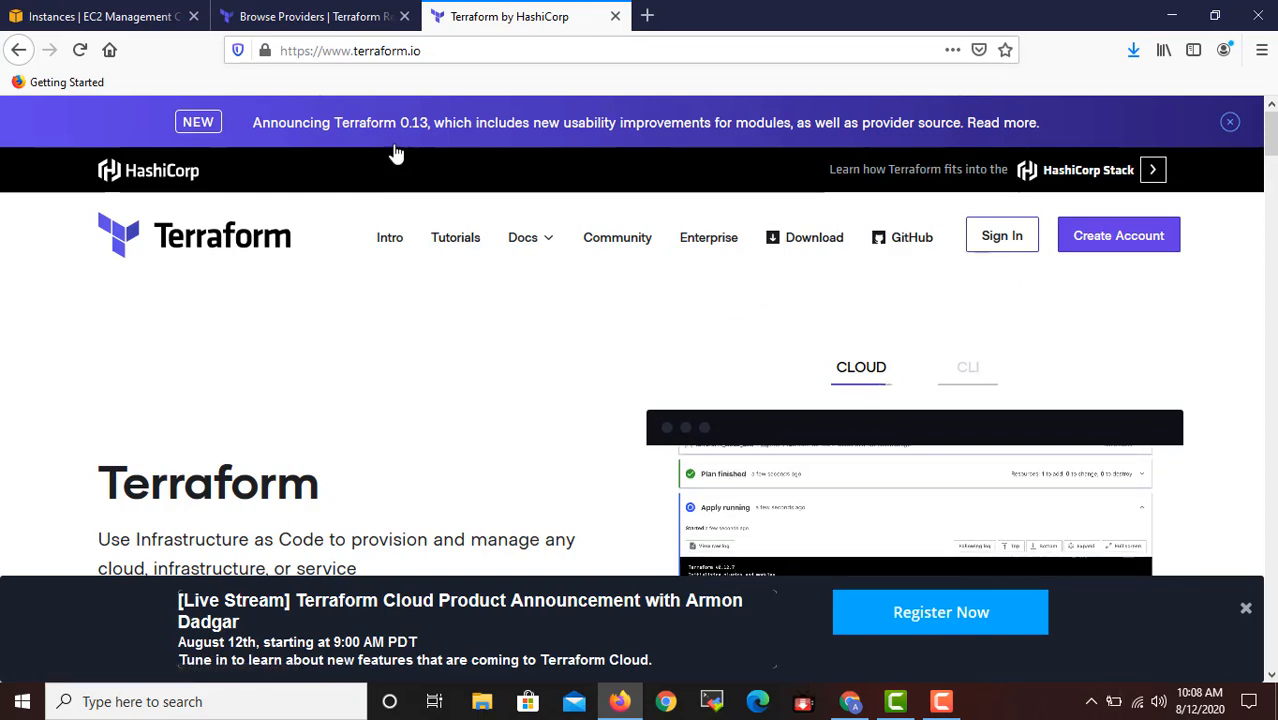
left_click(437, 53)
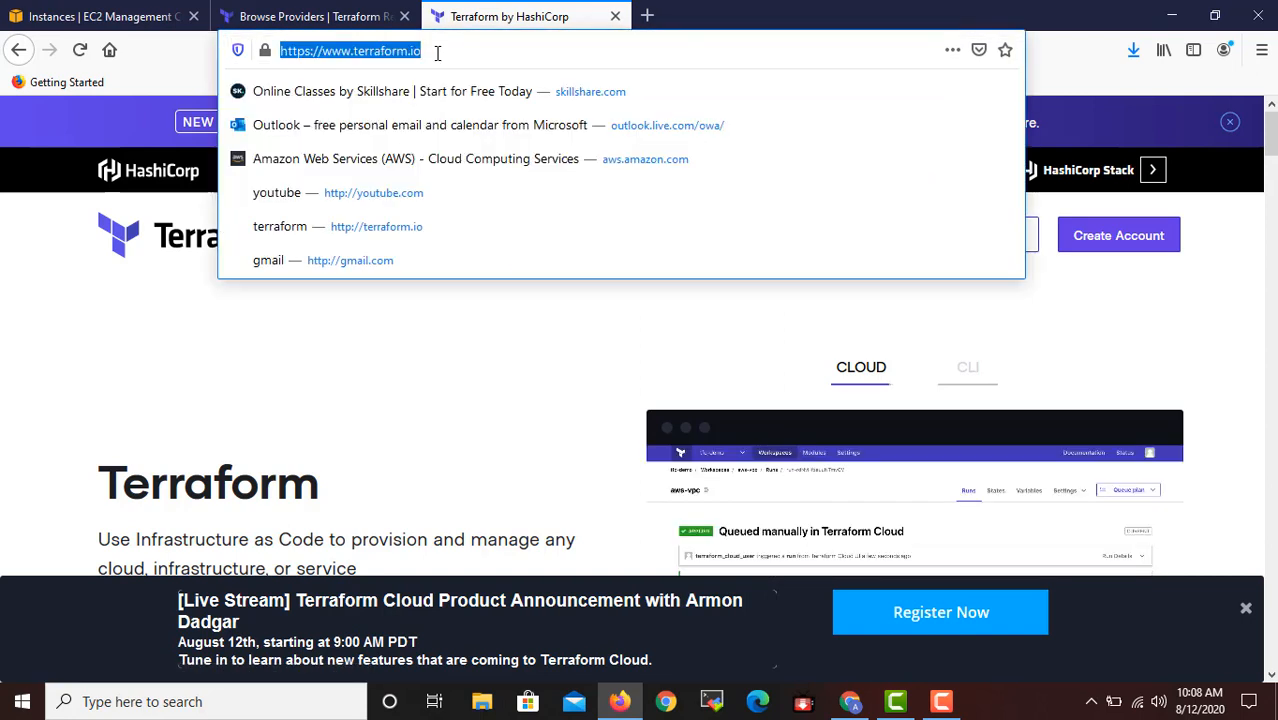
left_click(437, 53)
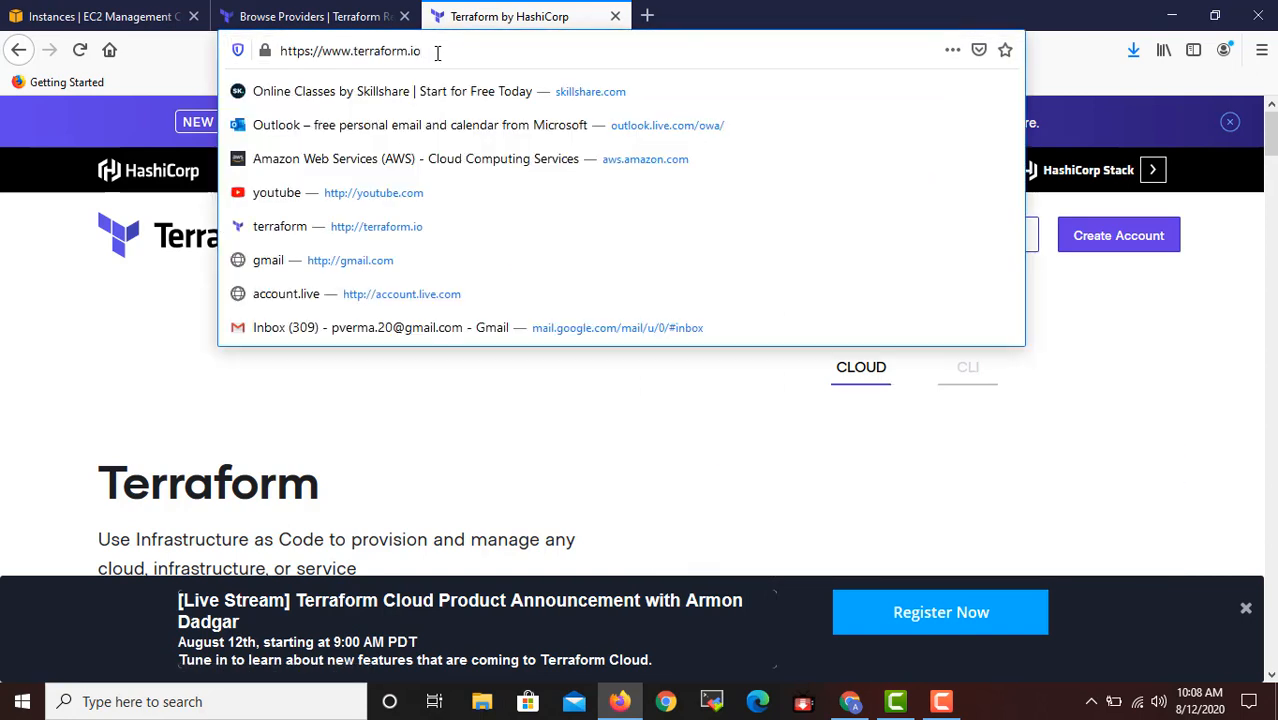
left_click(694, 18)
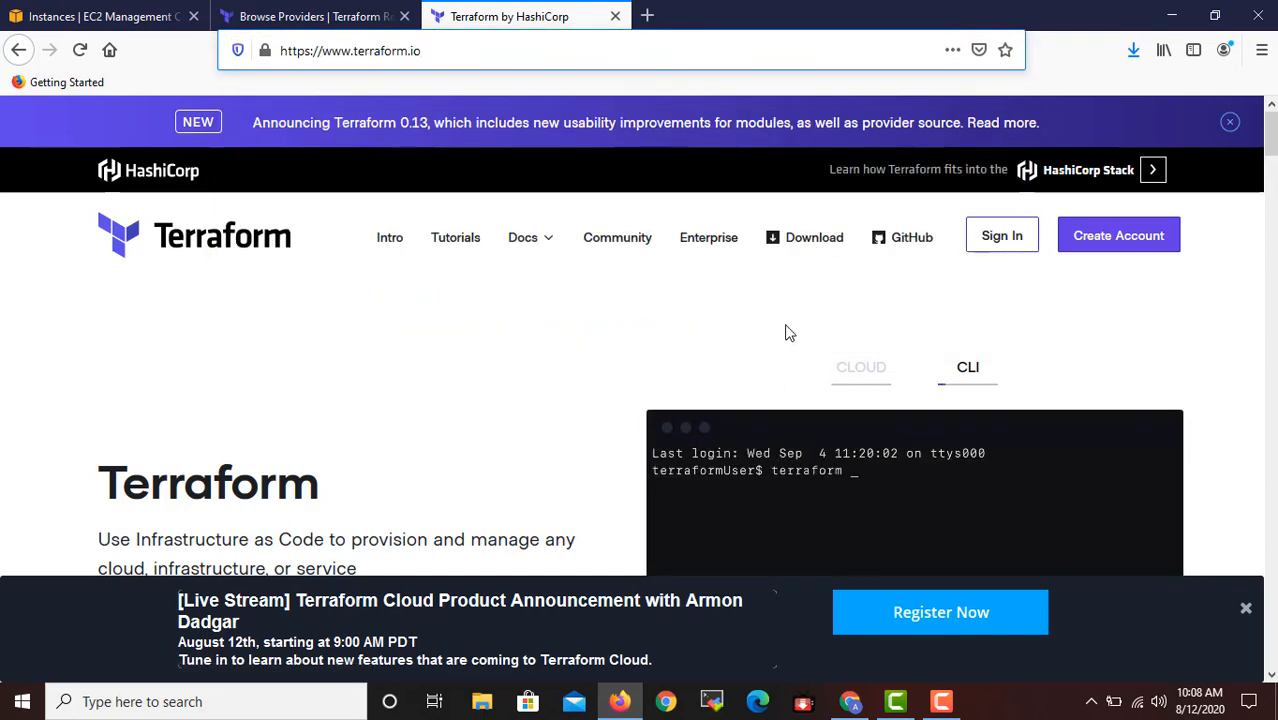
left_click(828, 247)
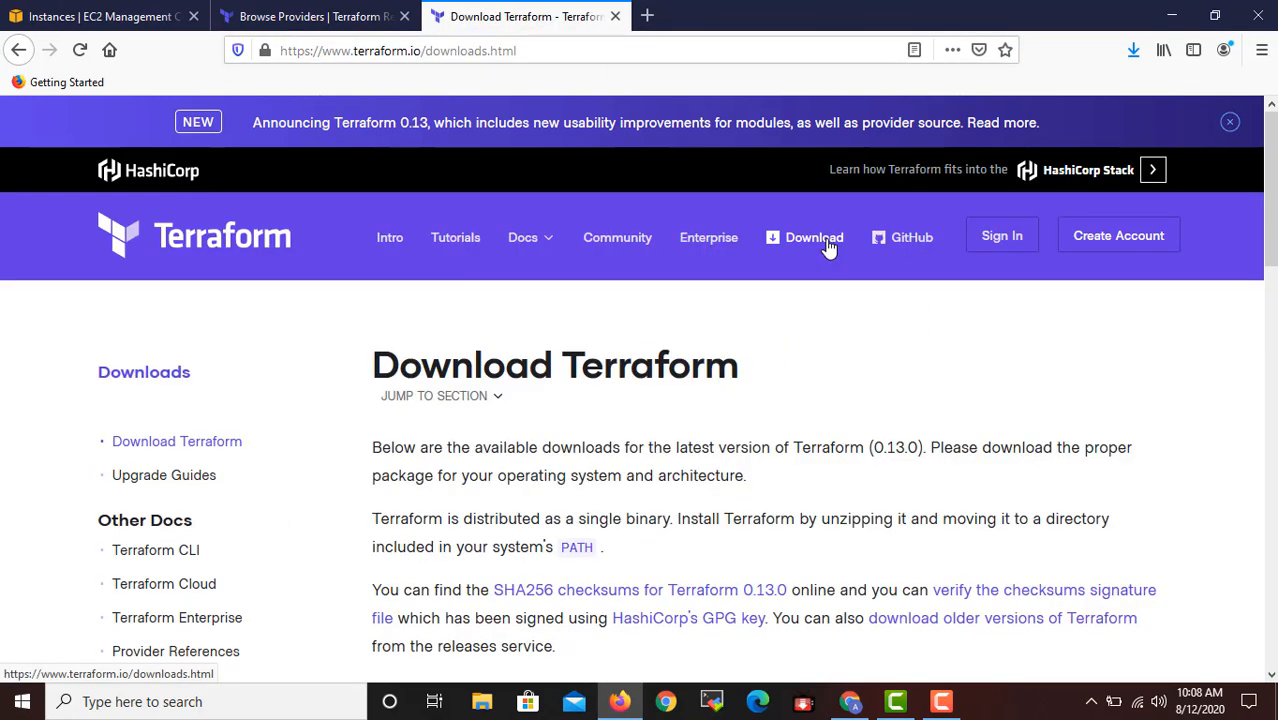
Download the Windows 64-bit package of Terraform 0.13.0, saving the zip file.
scroll(845, 305, "down", 3)
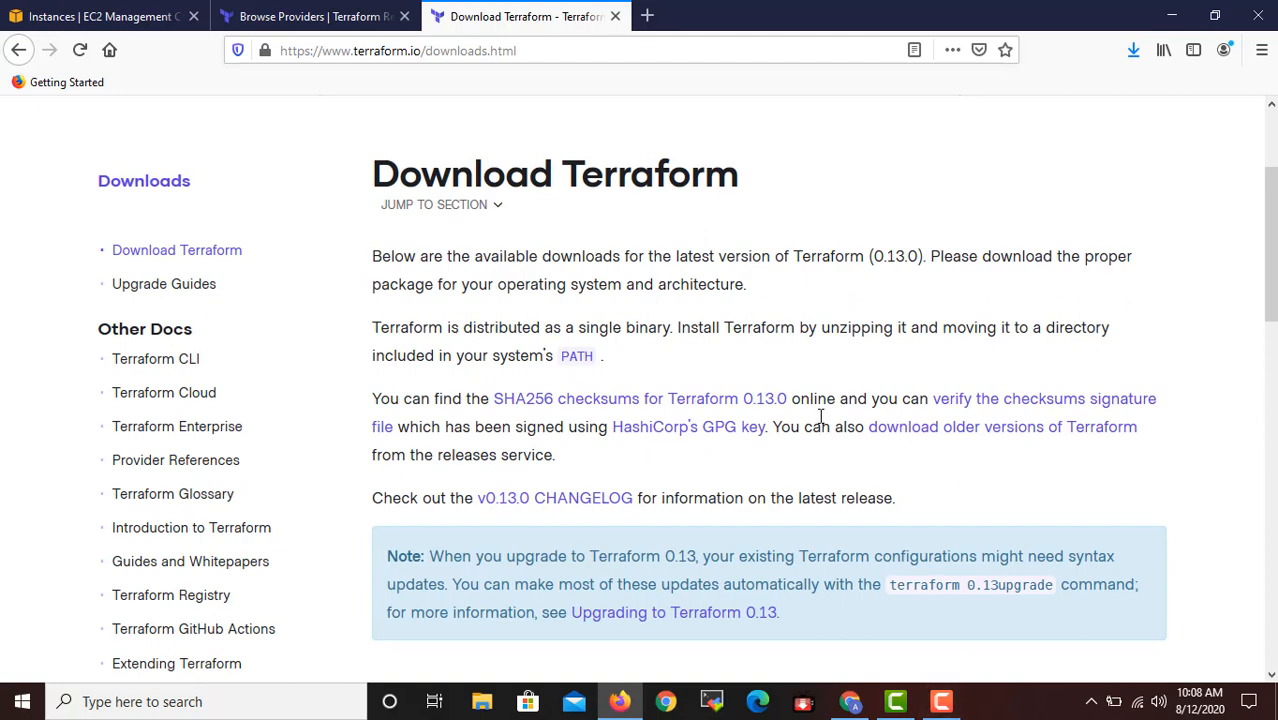
scroll(713, 270, "down", 6)
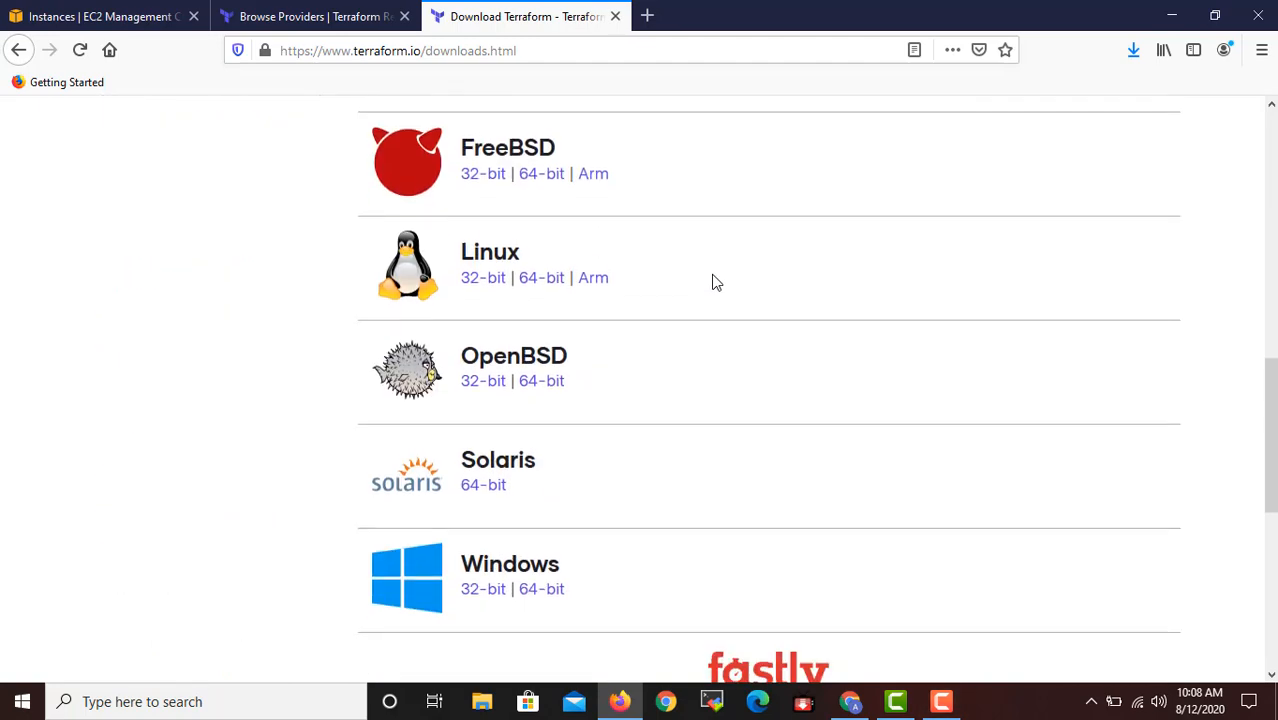
scroll(713, 283, "up", 1)
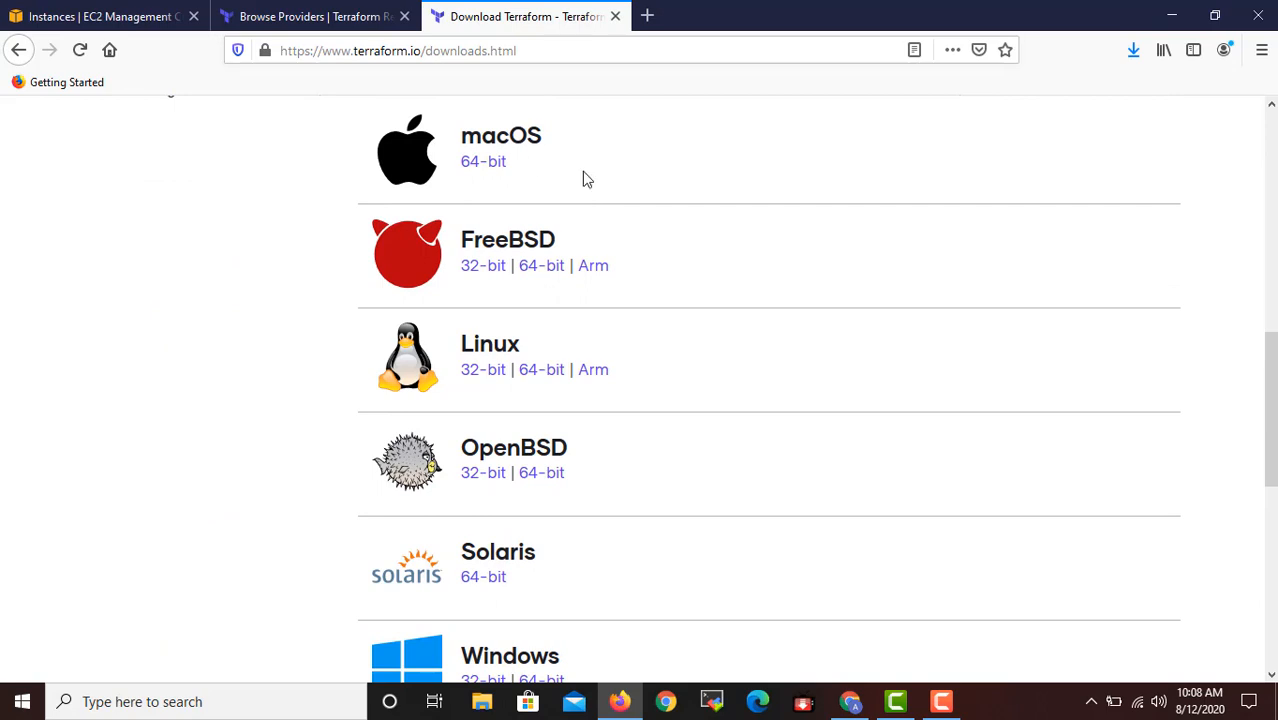
scroll(726, 430, "down", 2)
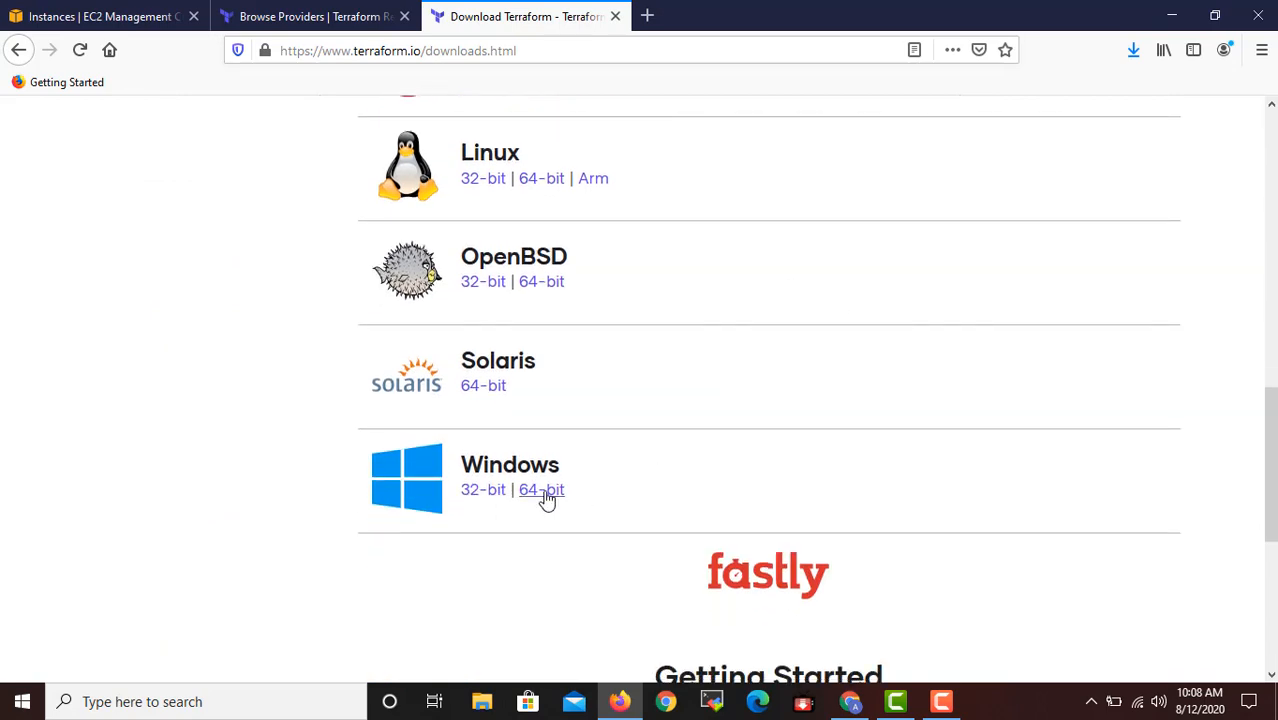
scroll(560, 410, "up", 1)
scroll(574, 325, "up", 2)
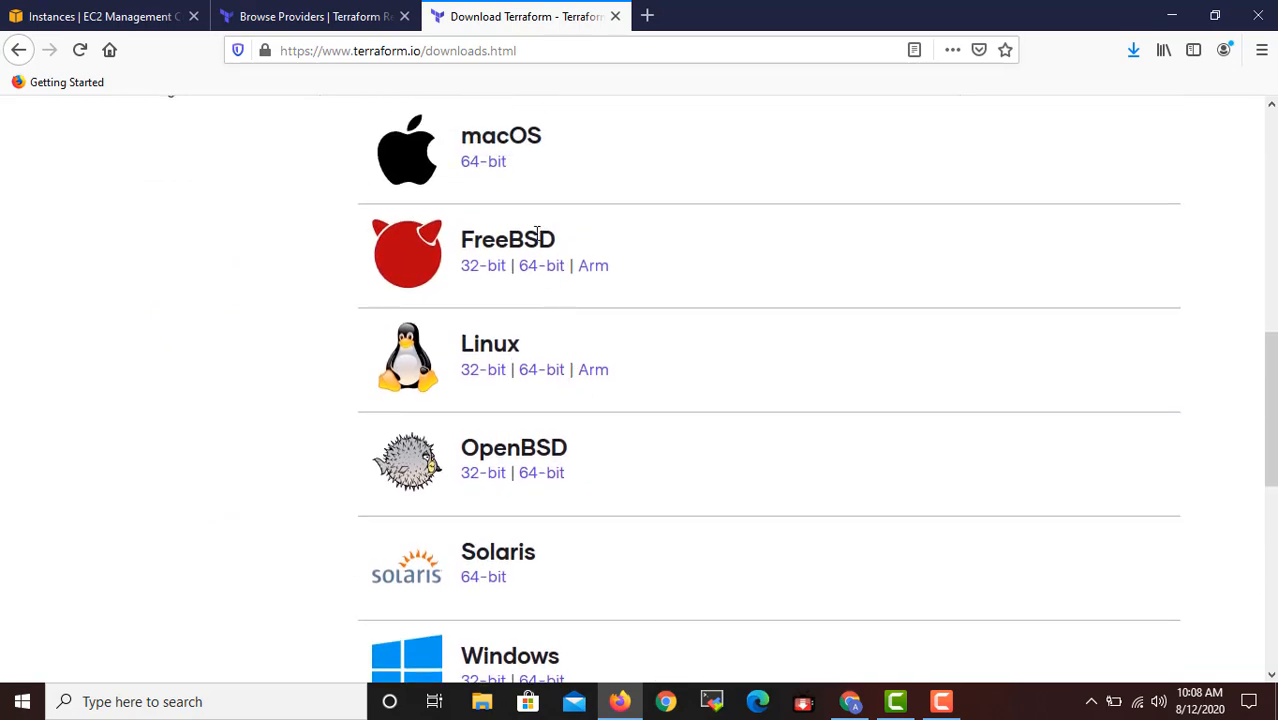
scroll(540, 234, "down", 1)
scroll(535, 350, "down", 2)
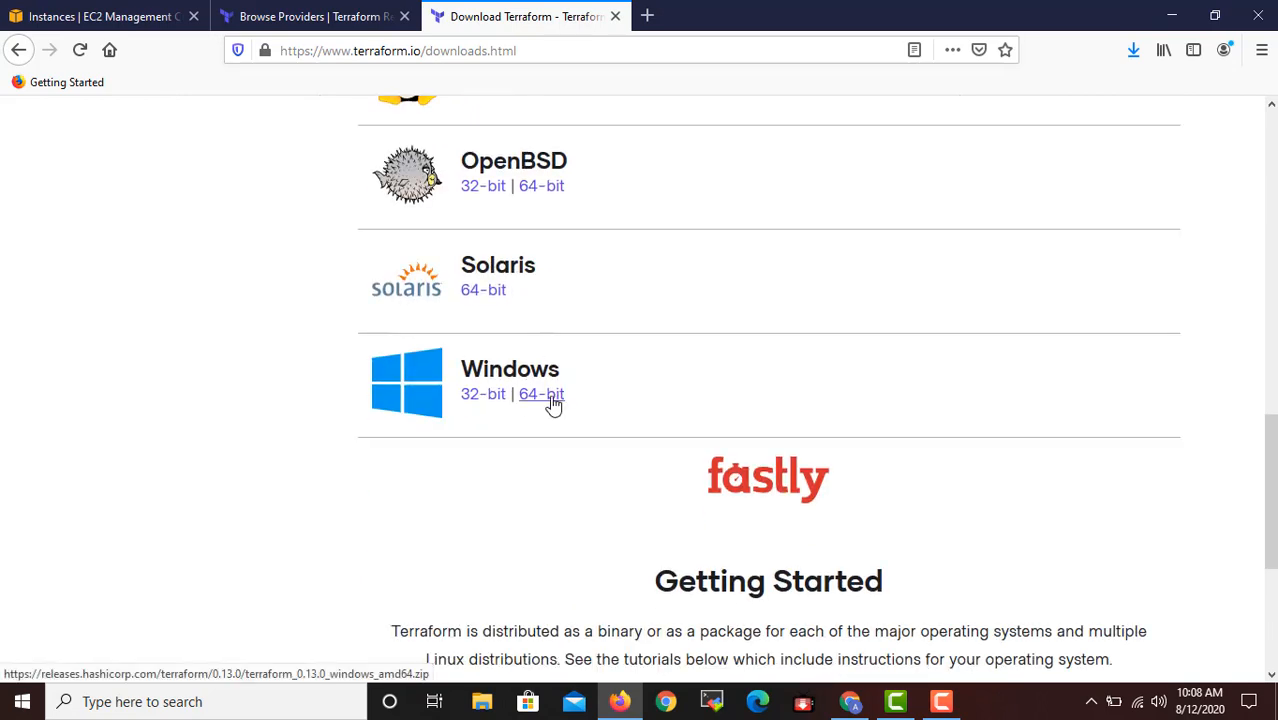
left_click(553, 400)
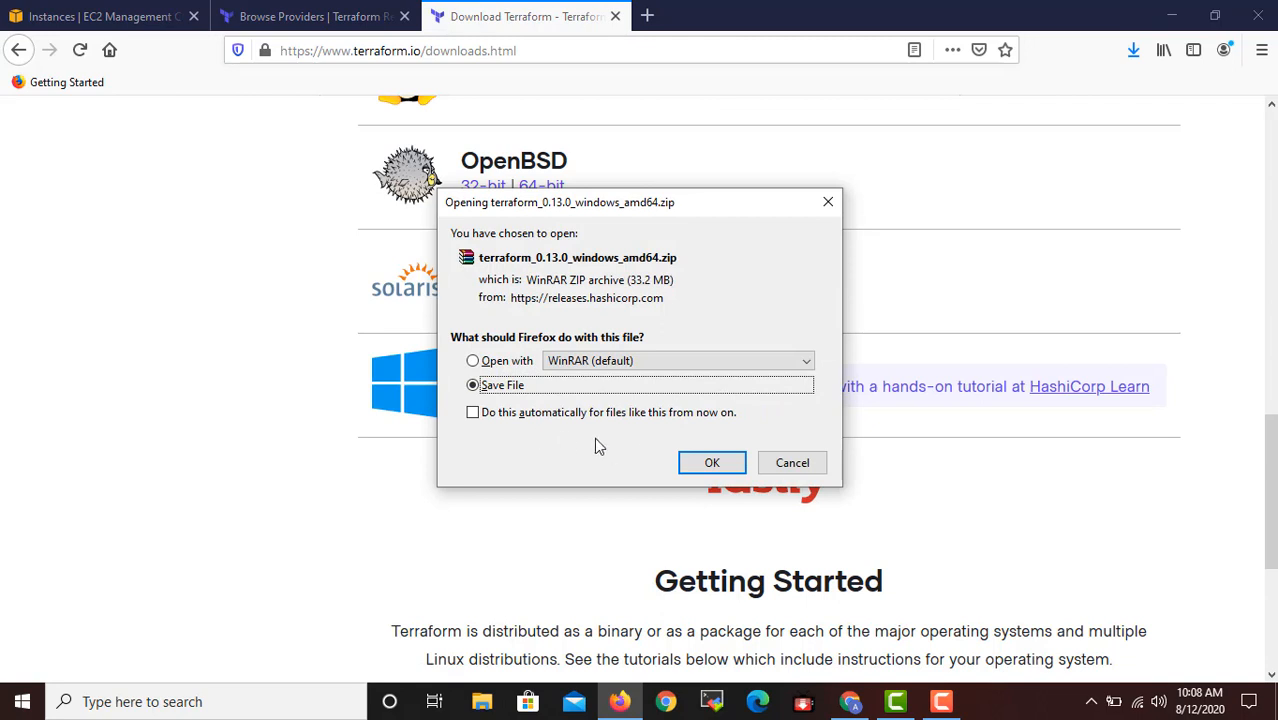
left_click(734, 466)
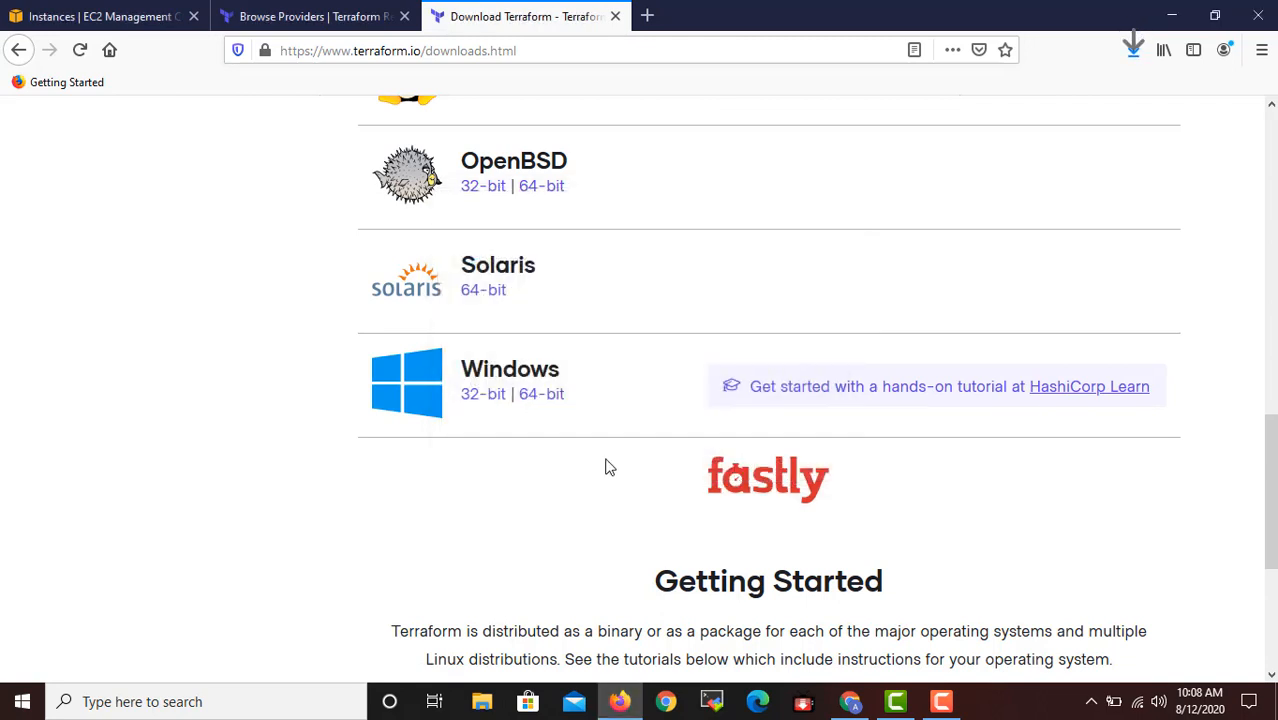
Open the Downloads folder in File Explorer and delete the older terraform_0.13.0_windows_amd64.zip.
key("super+e")
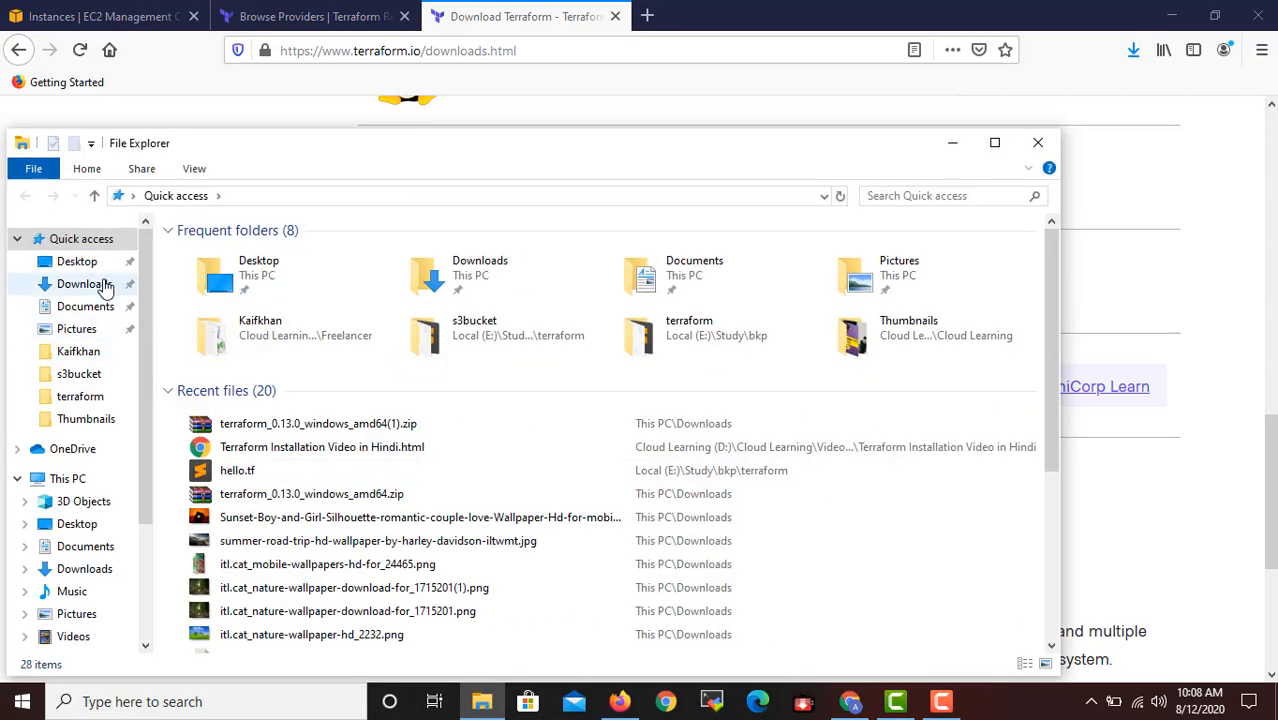
left_click(104, 285)
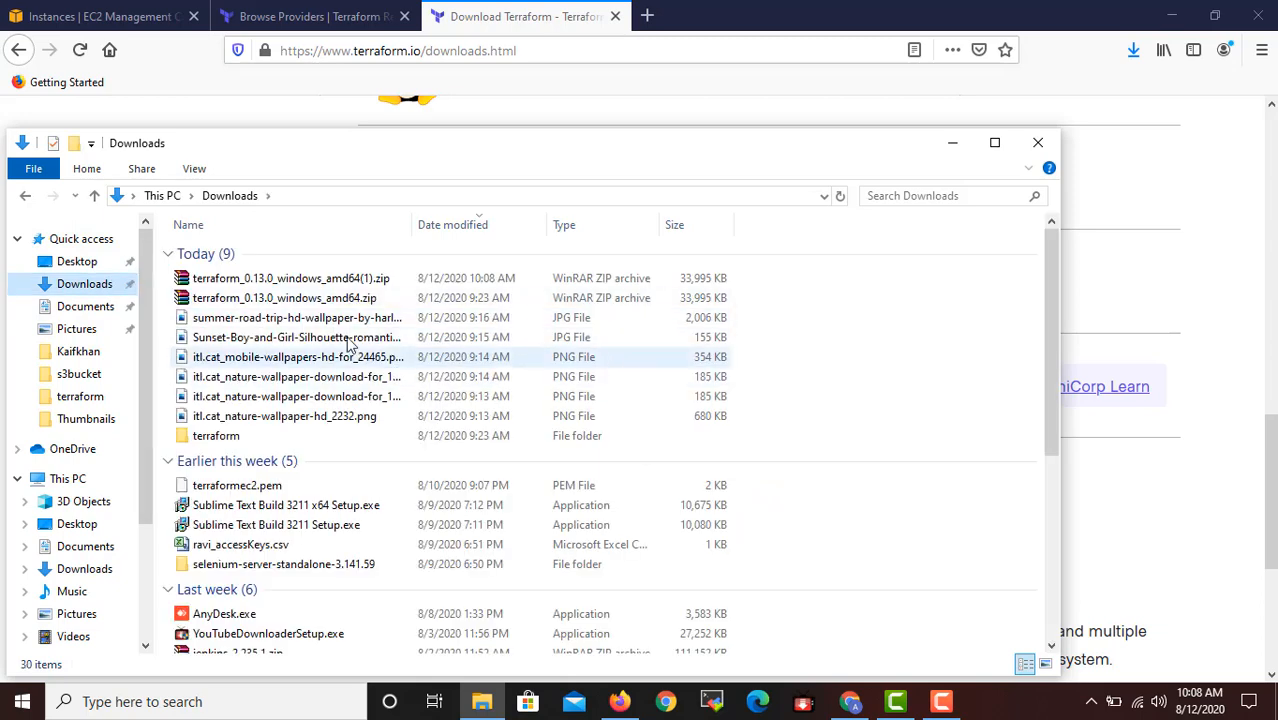
left_click(309, 300)
right_click(308, 299)
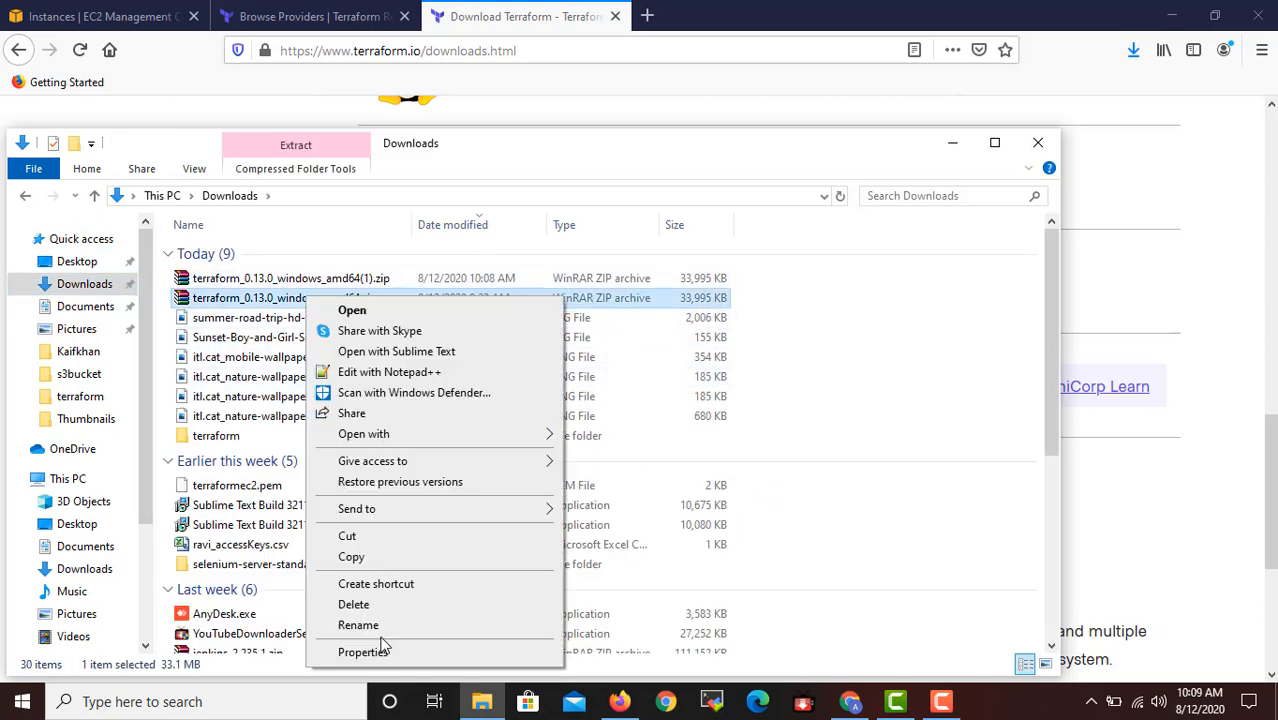
left_click(379, 605)
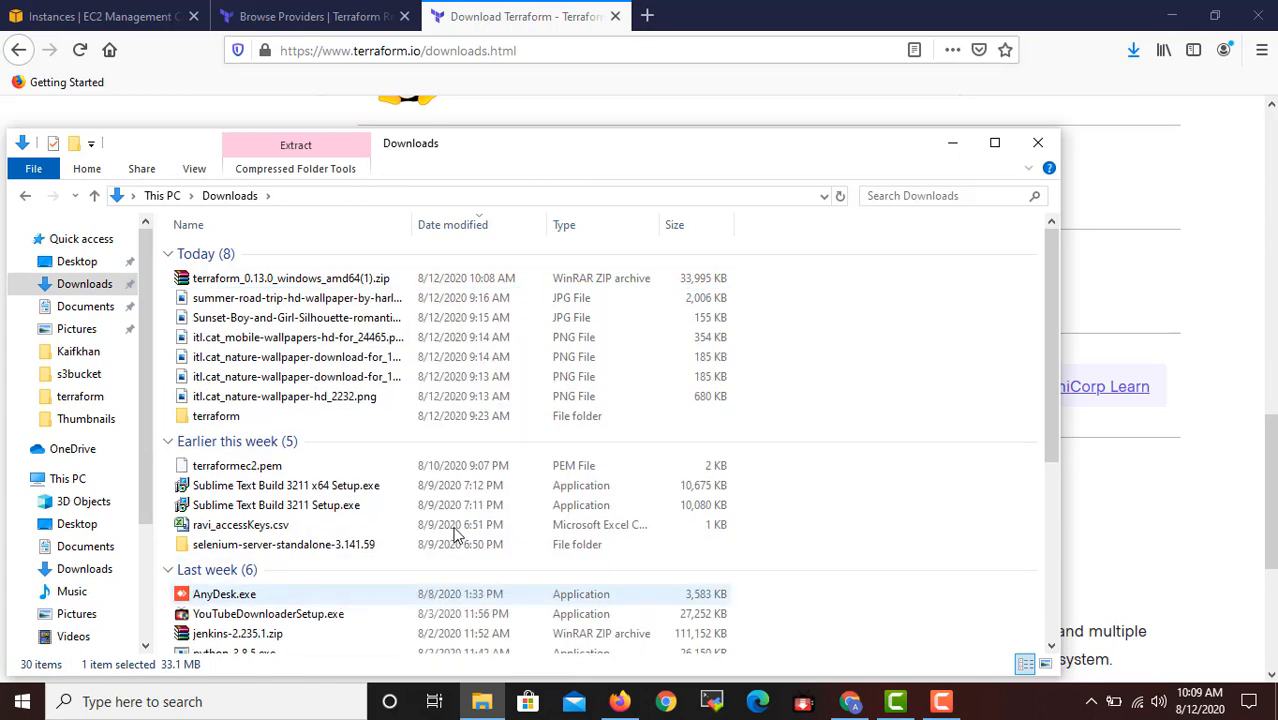
Permanently delete the existing terraform folder from Downloads.
scroll(275, 527, "down", 1)
scroll(275, 527, "down", 2)
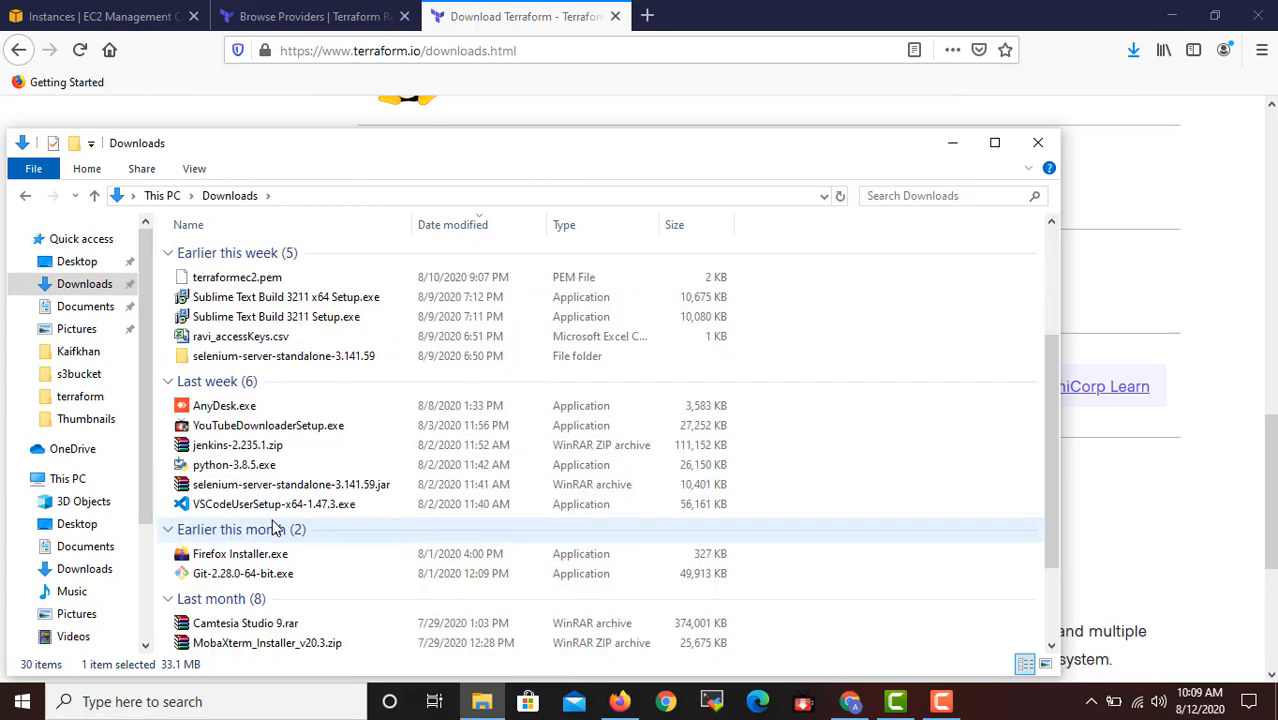
scroll(276, 527, "up", 4)
left_click(222, 417)
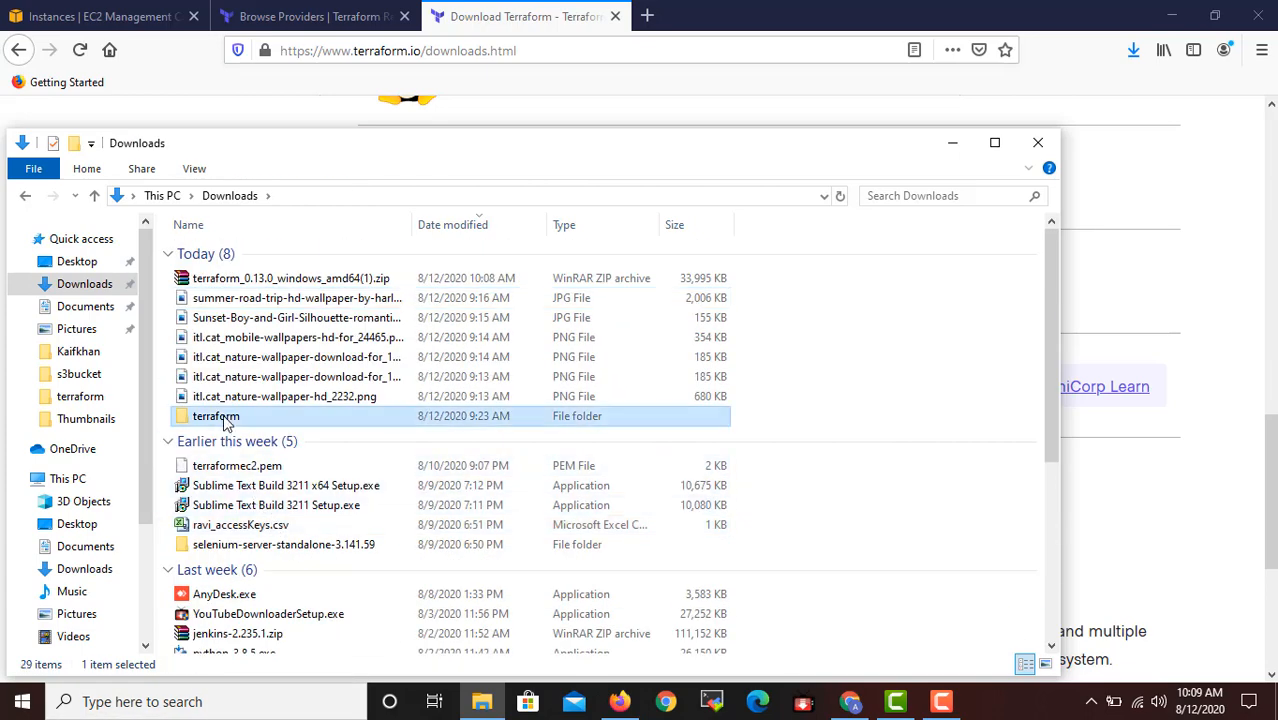
key("shift+Delete")
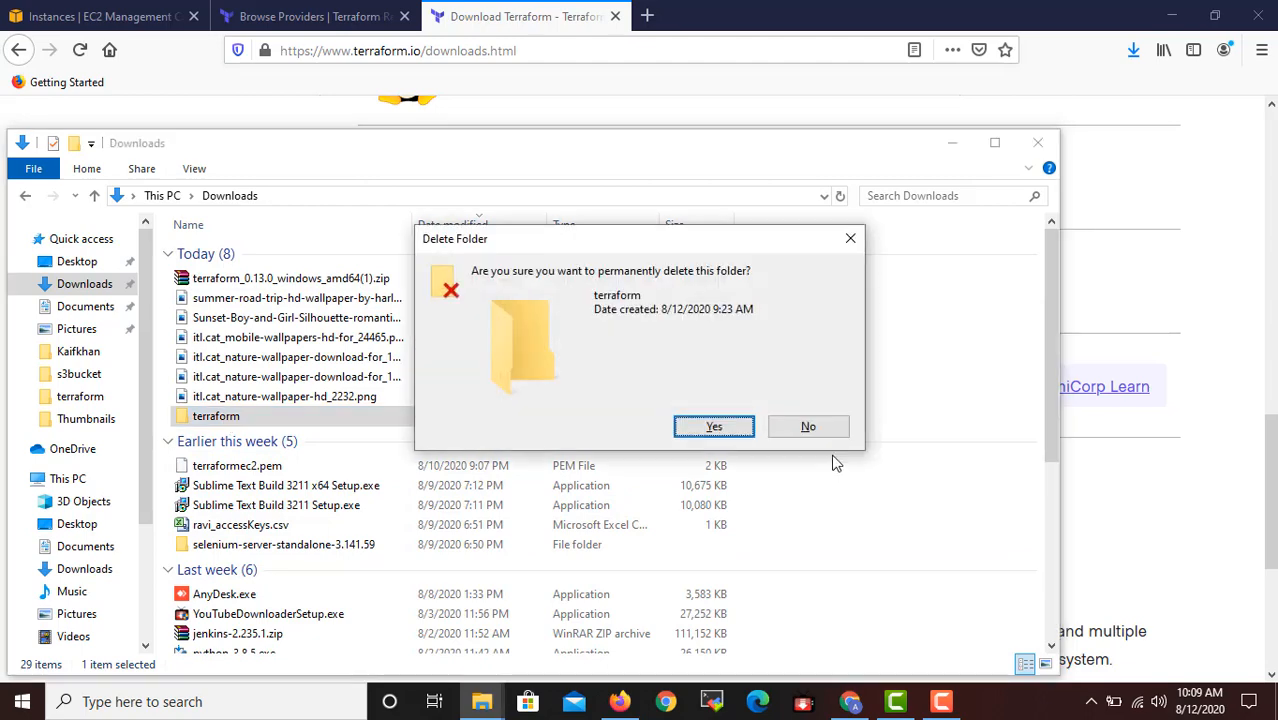
left_click(722, 428)
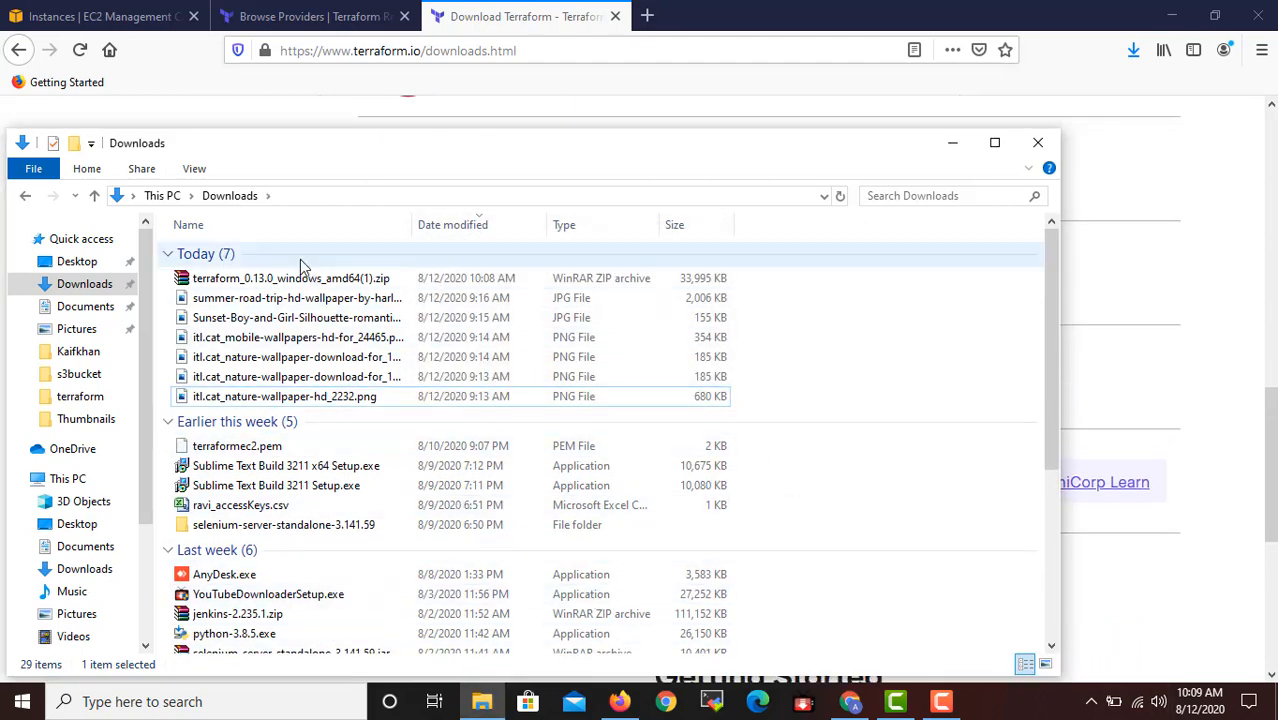
Extract terraform_0.13.0_windows_amd64(1).zip with WinRAR into the suggested folder in Downloads, and close the archive.
left_click(333, 282)
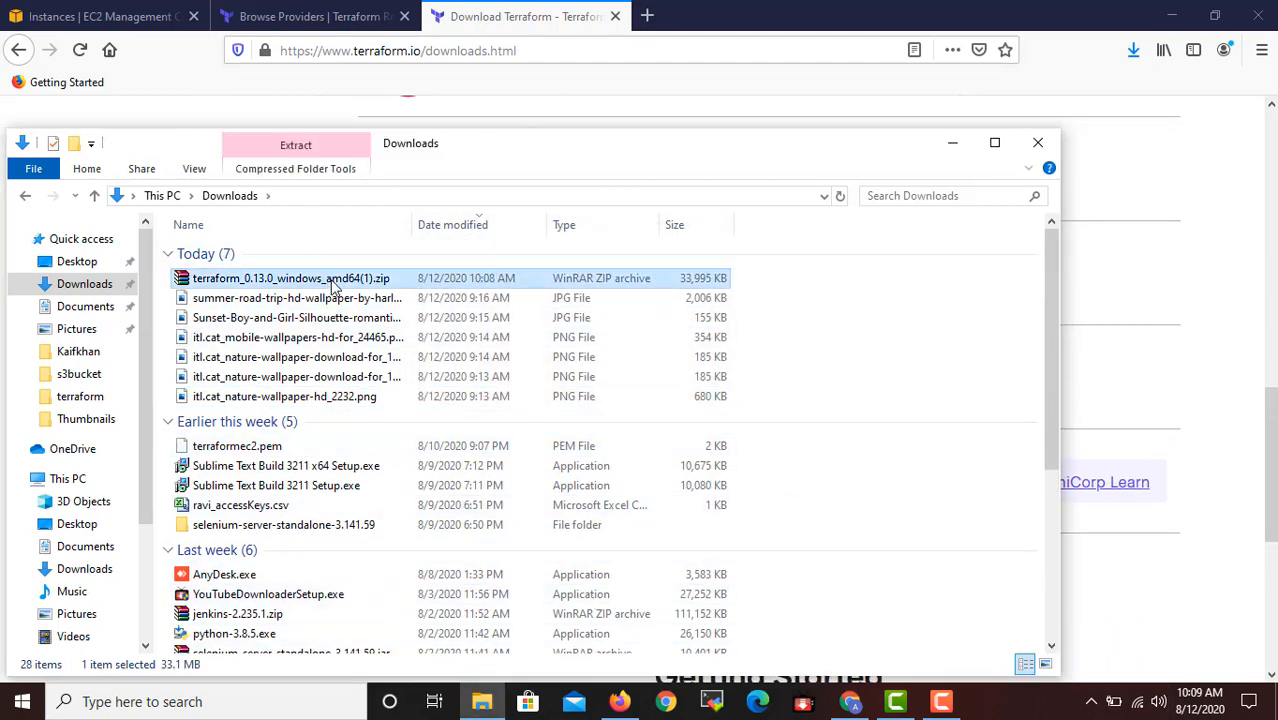
right_click(333, 282)
left_click(376, 294)
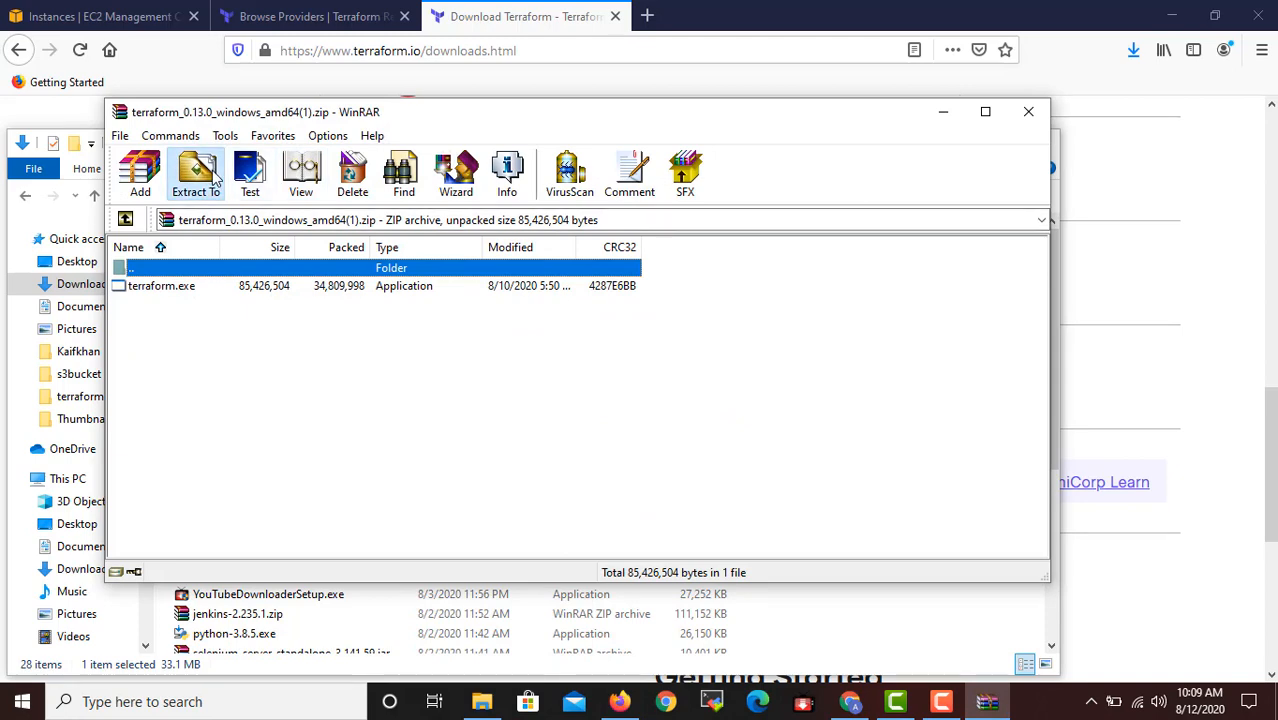
left_click(196, 175)
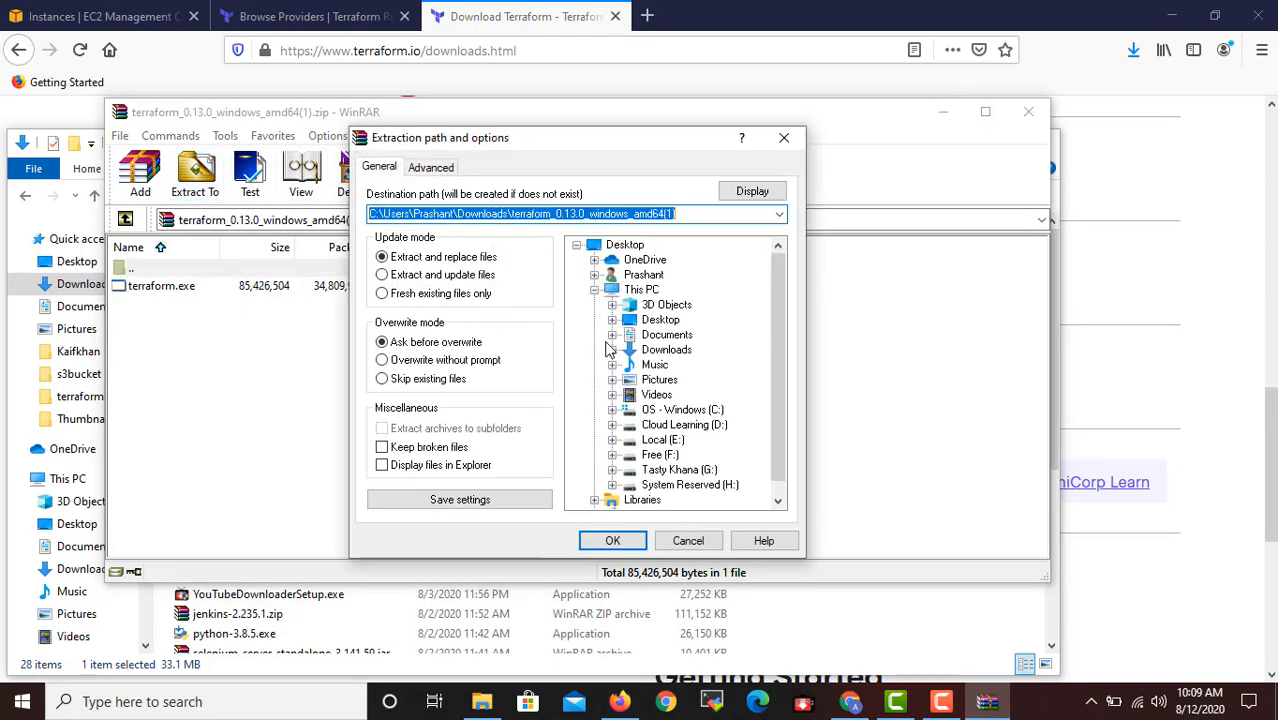
left_click(606, 534)
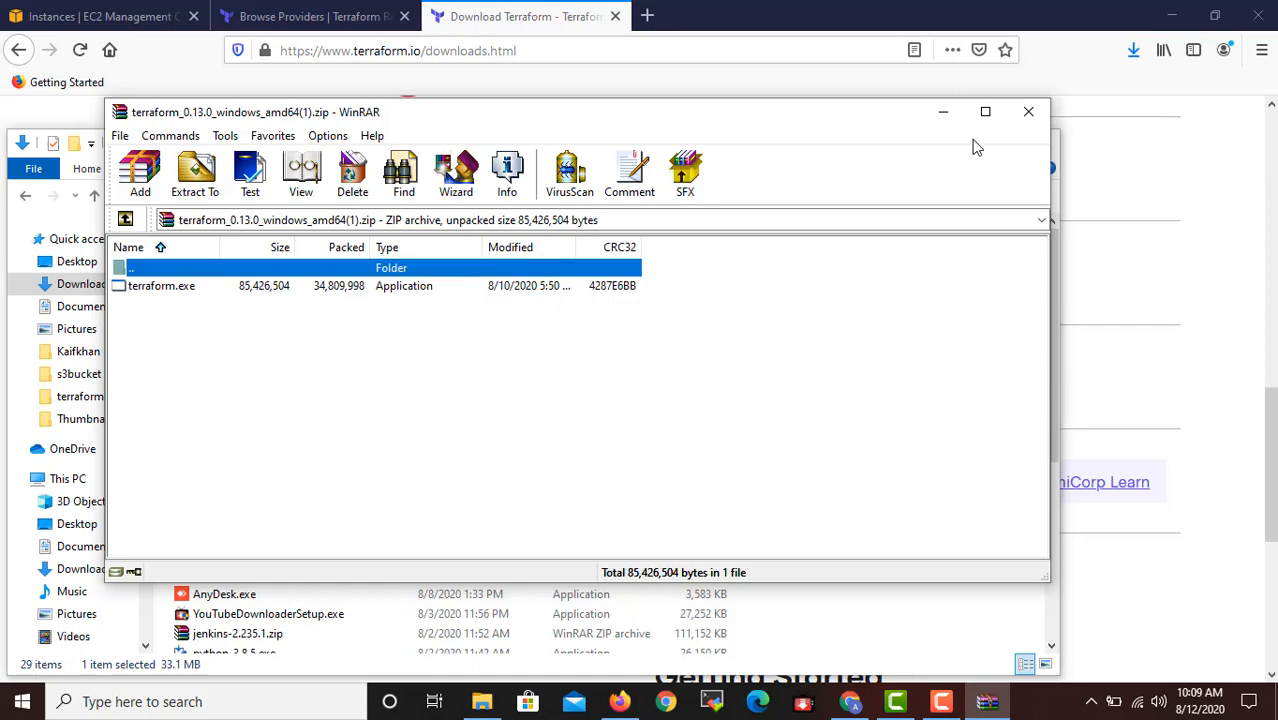
left_click(1027, 108)
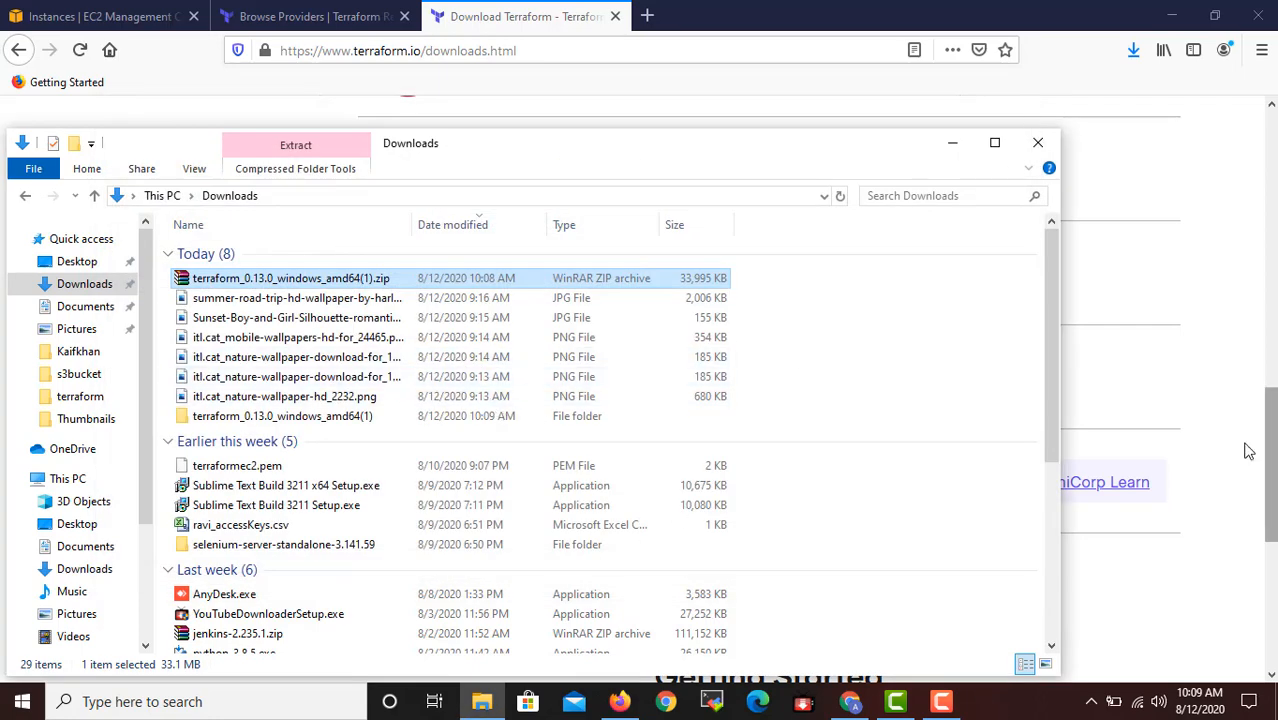
Open the extracted terraform_0.13.0_windows_amd64(1) folder.
left_click(340, 419)
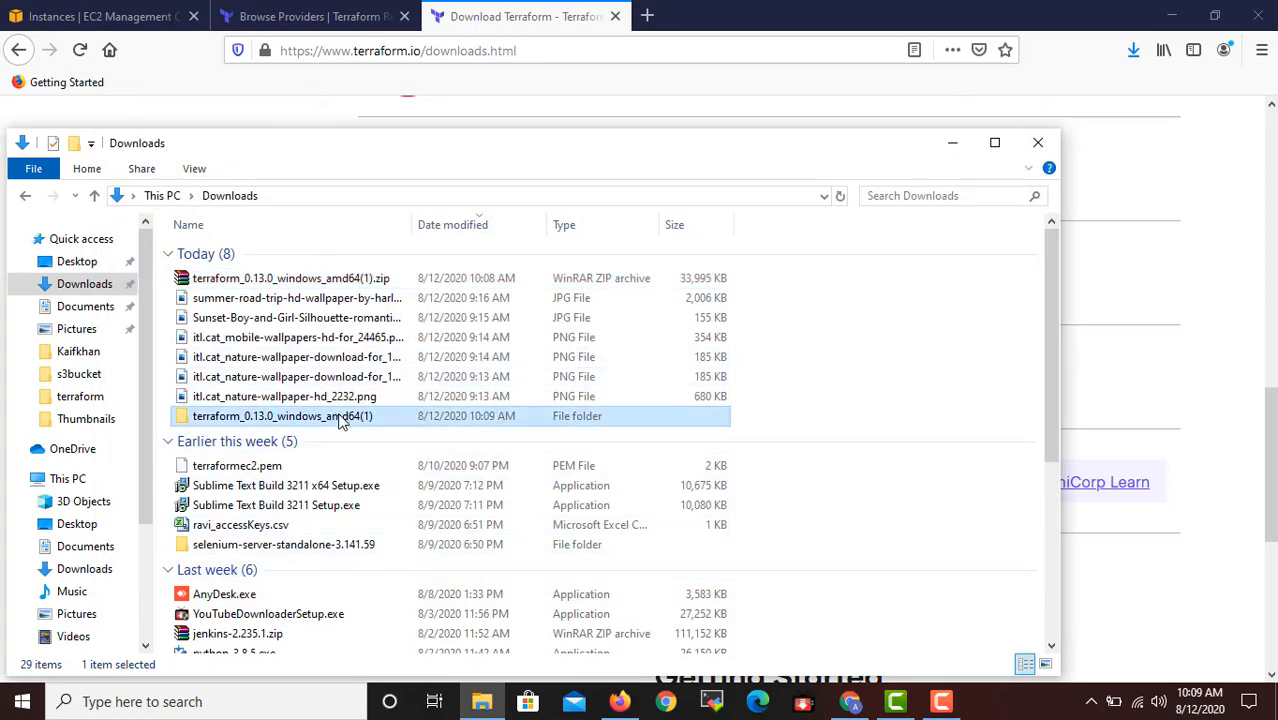
right_click(340, 419)
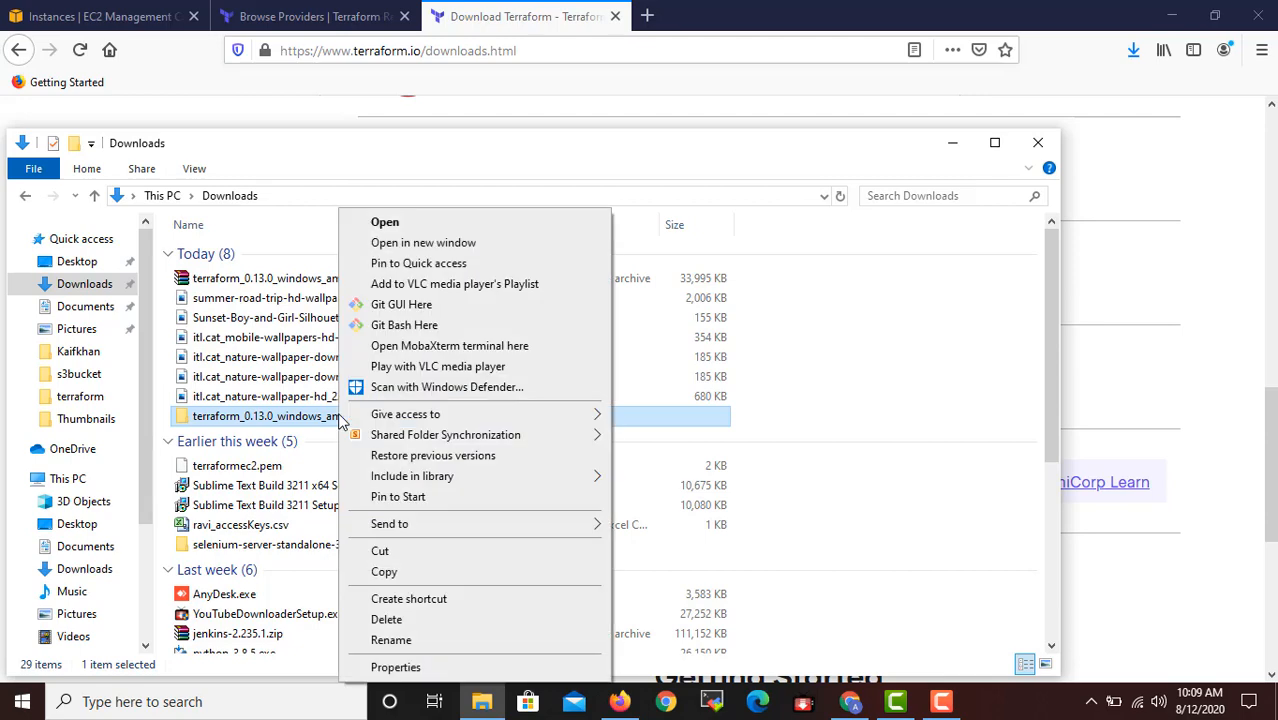
double_click(304, 418)
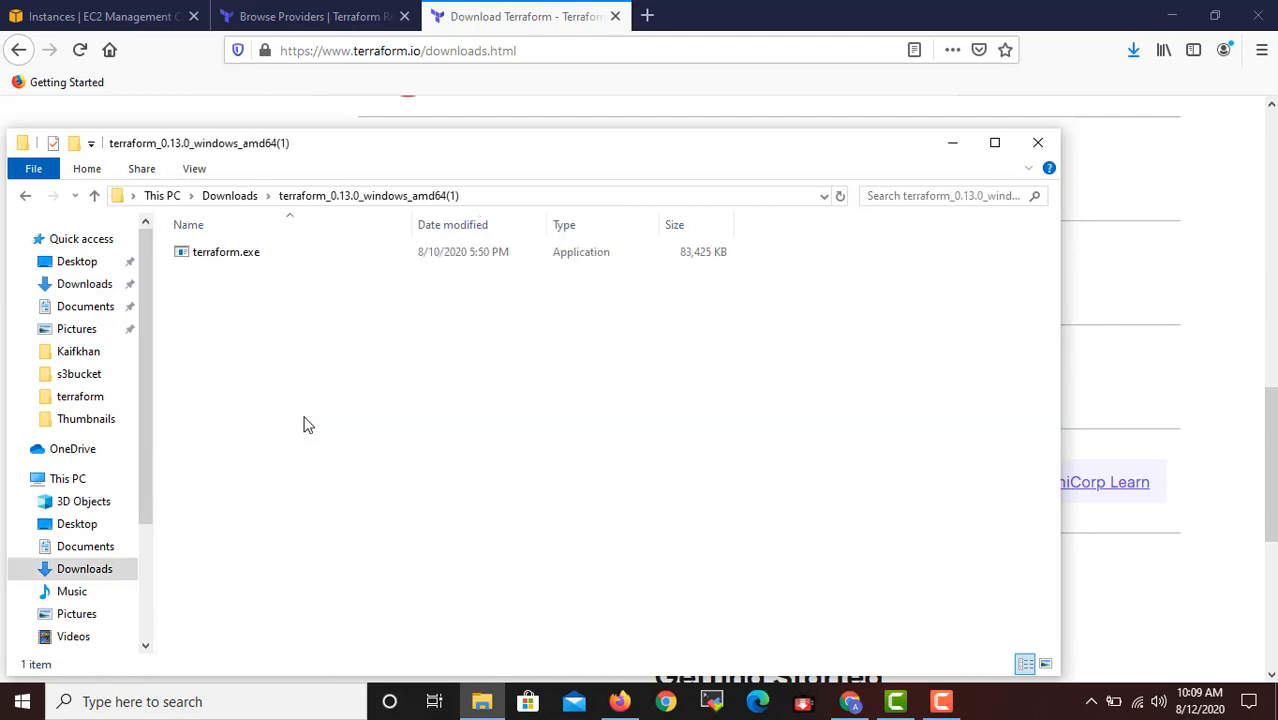
Return to the Downloads folder and rename the extracted terraform_0.13.0_windows_amd64(1) folder to terraform.
left_click(246, 264)
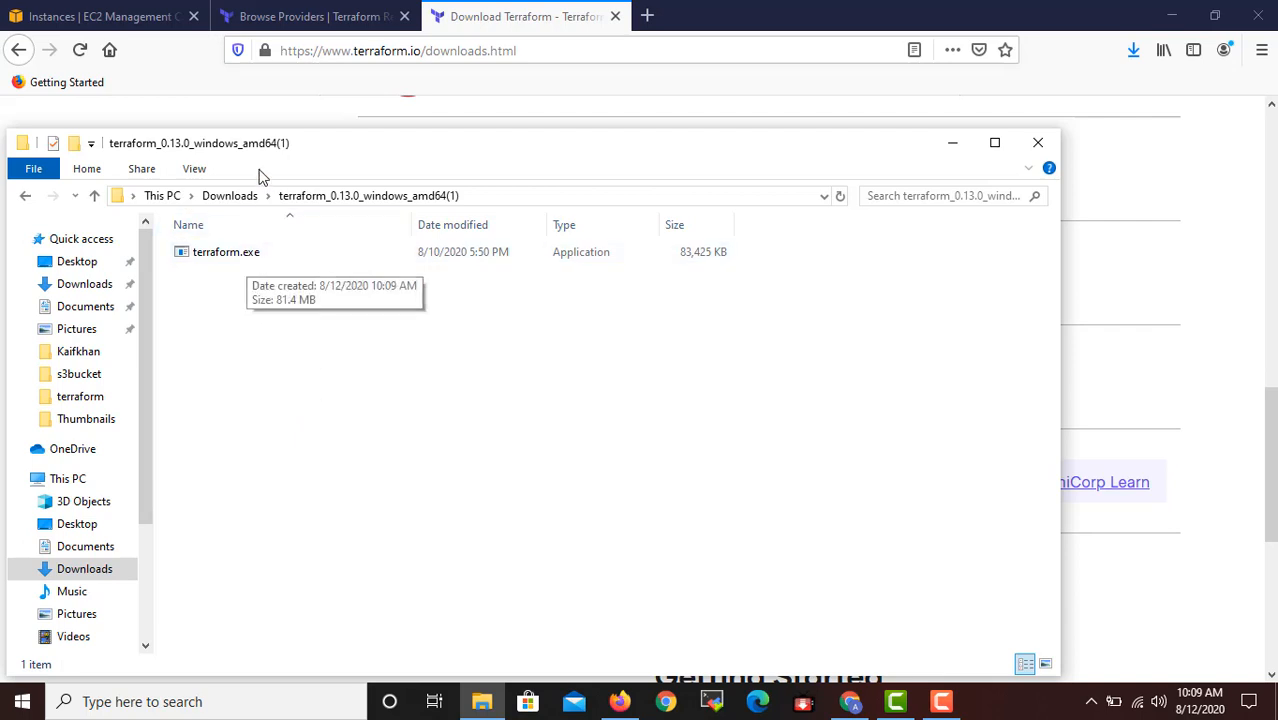
left_click(250, 200)
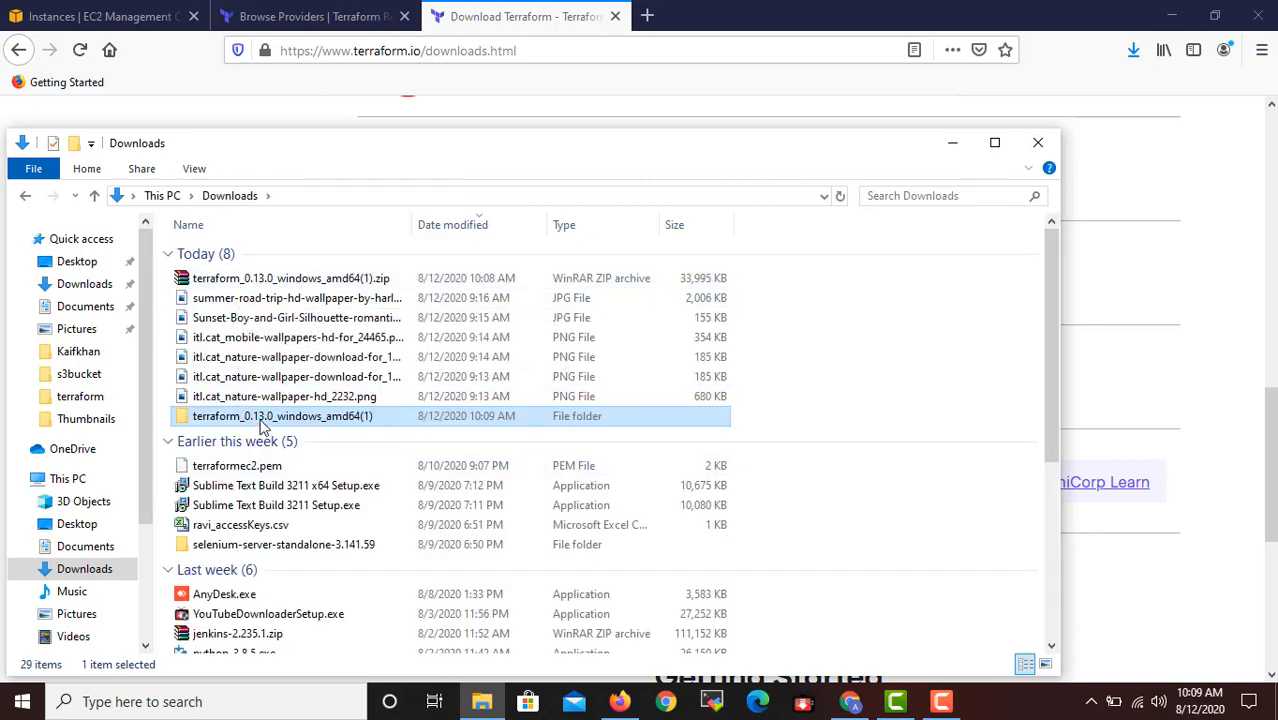
right_click(265, 420)
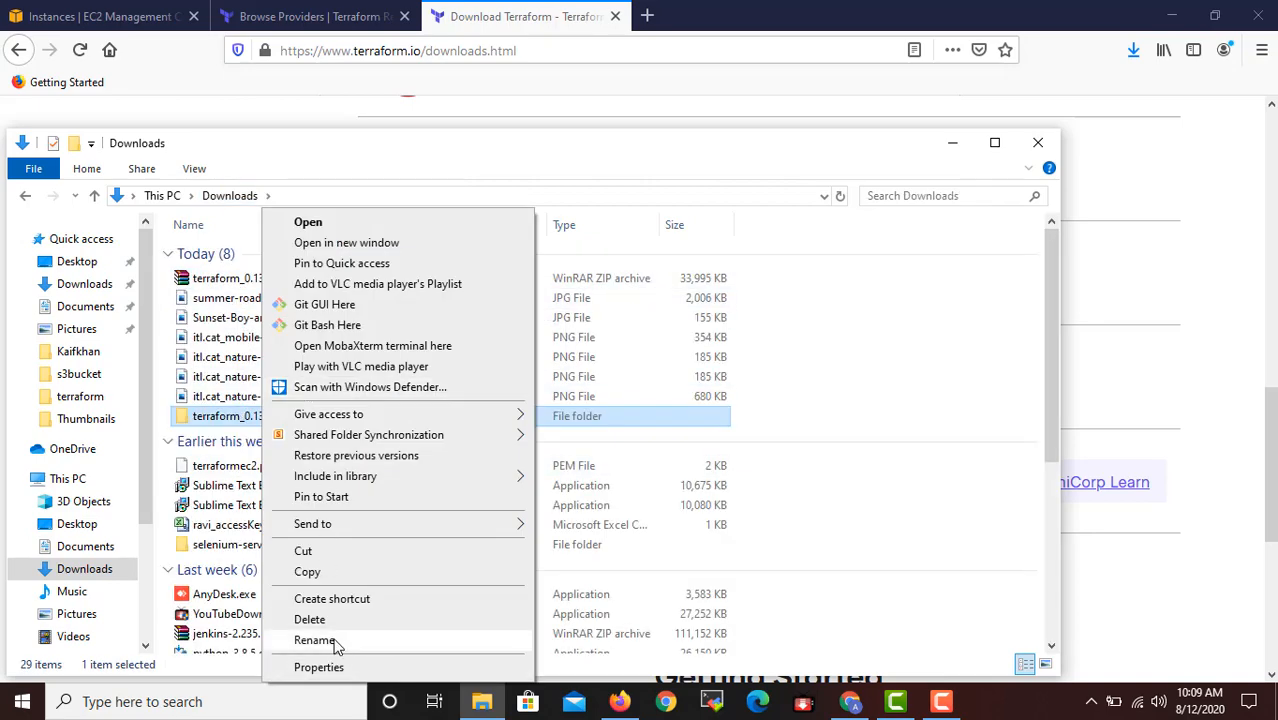
left_click(320, 165)
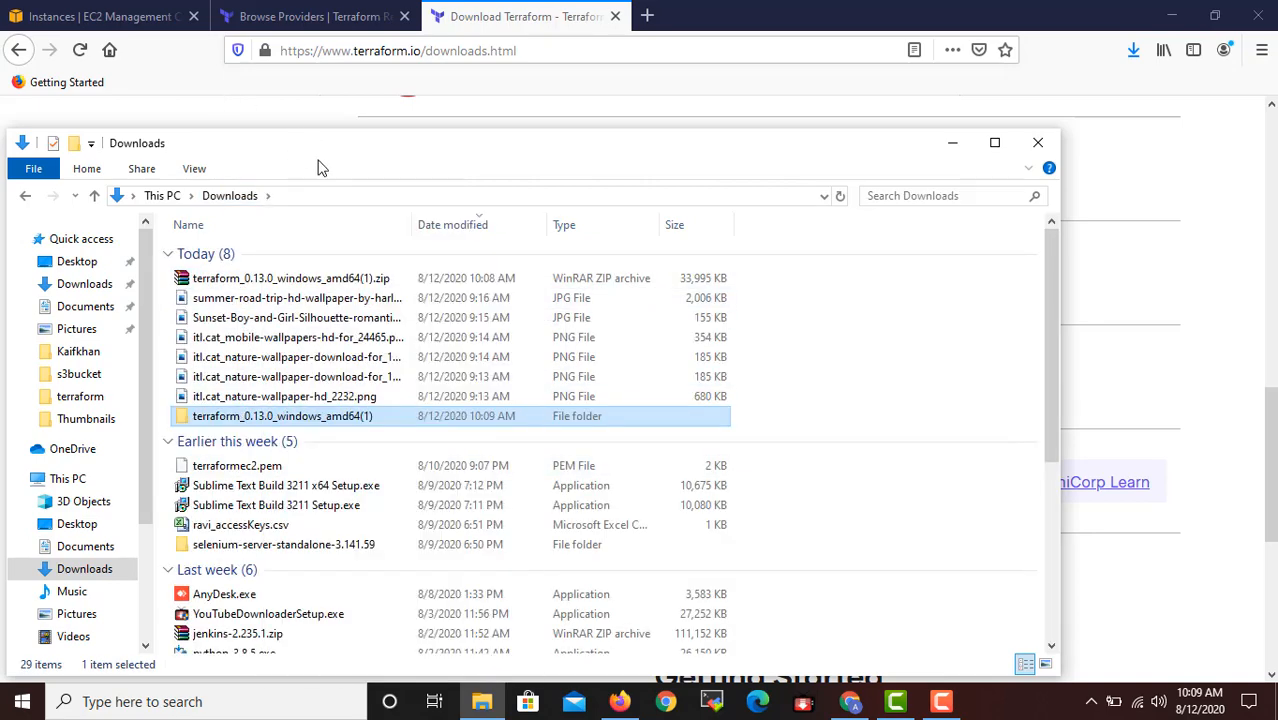
right_click(303, 421)
left_click(388, 645)
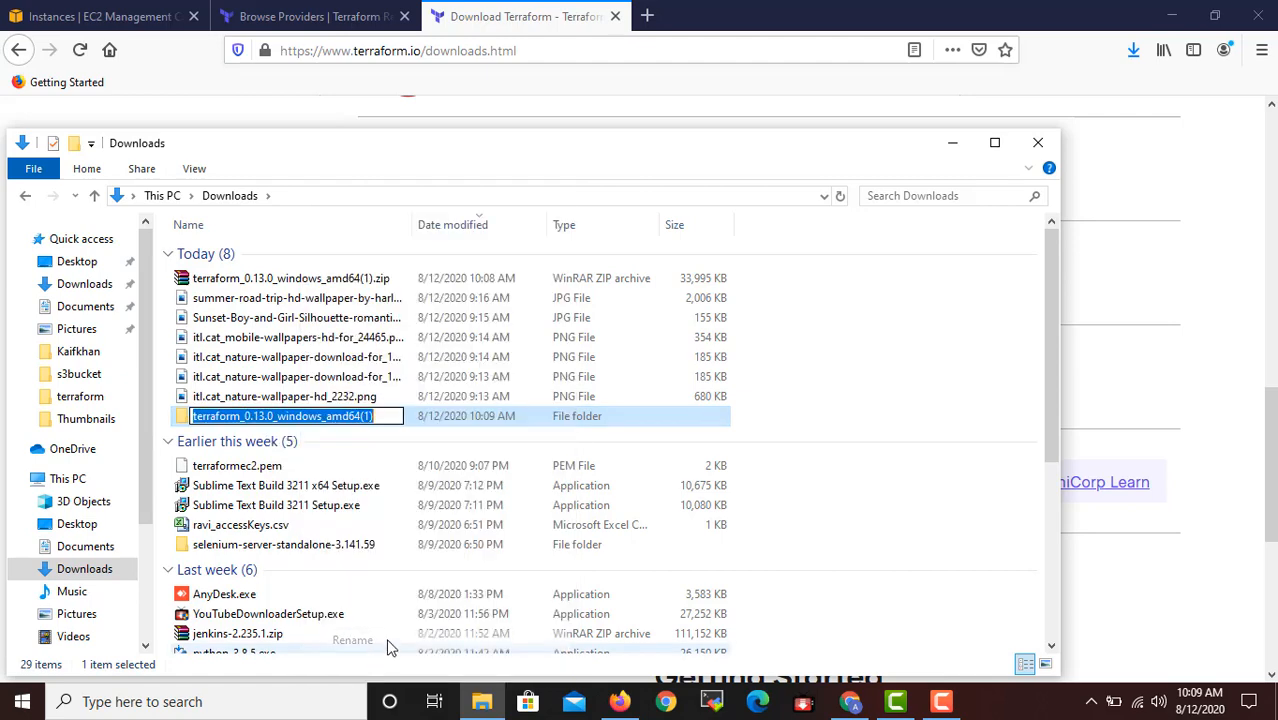
left_click(384, 420)
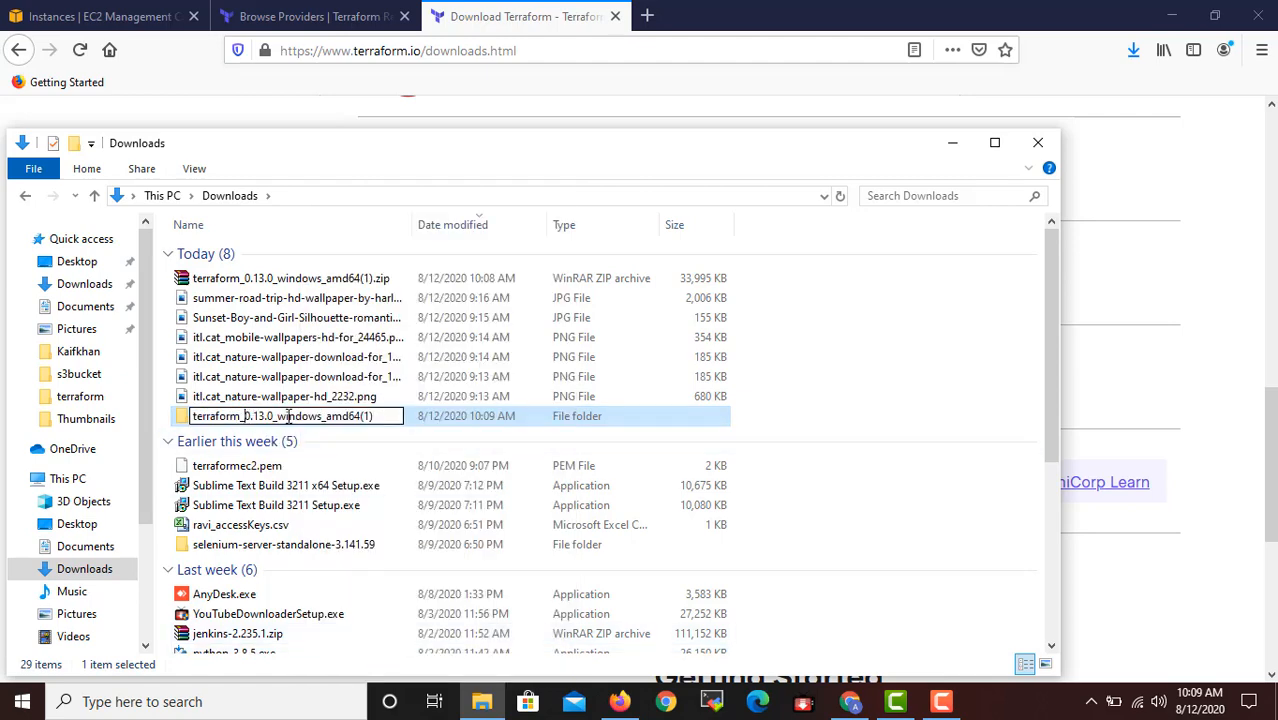
left_click(390, 416, "shift")
key("BackSpace")
key("BackSpace")
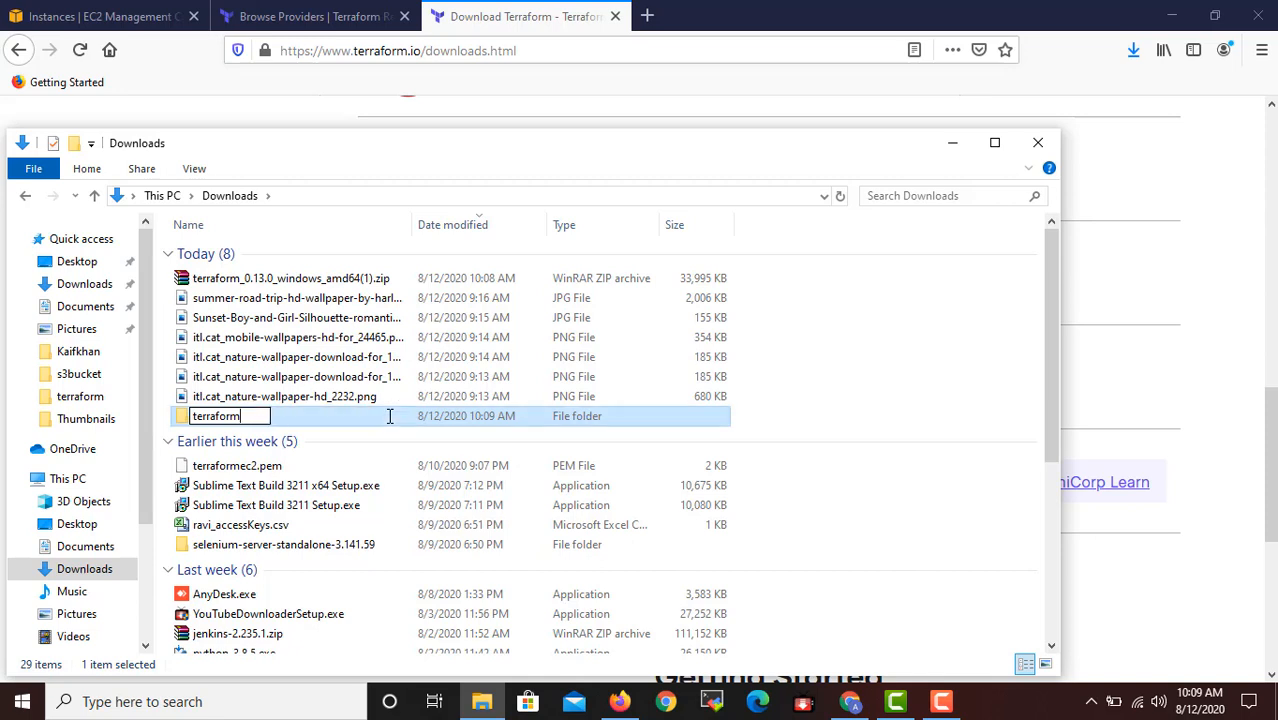
left_click(796, 412)
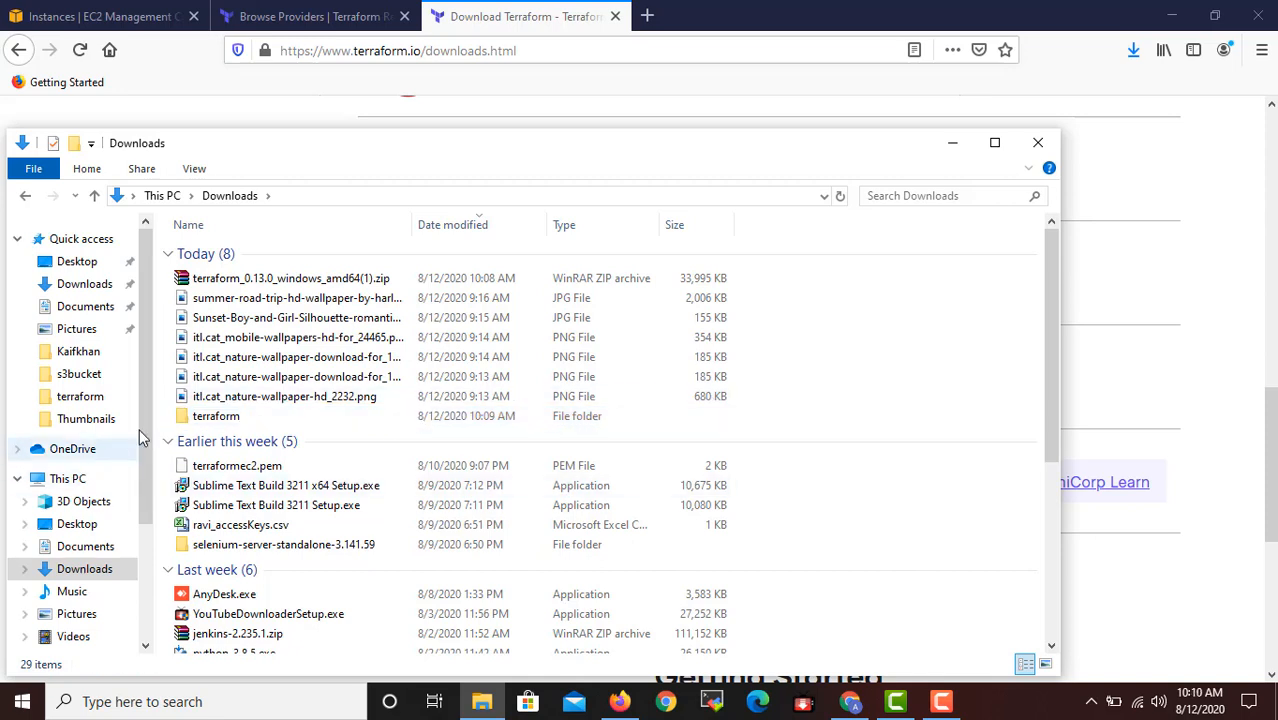
Copy the terraform folder from Downloads into the root of the OS - Windows (C:) drive.
left_click(206, 424)
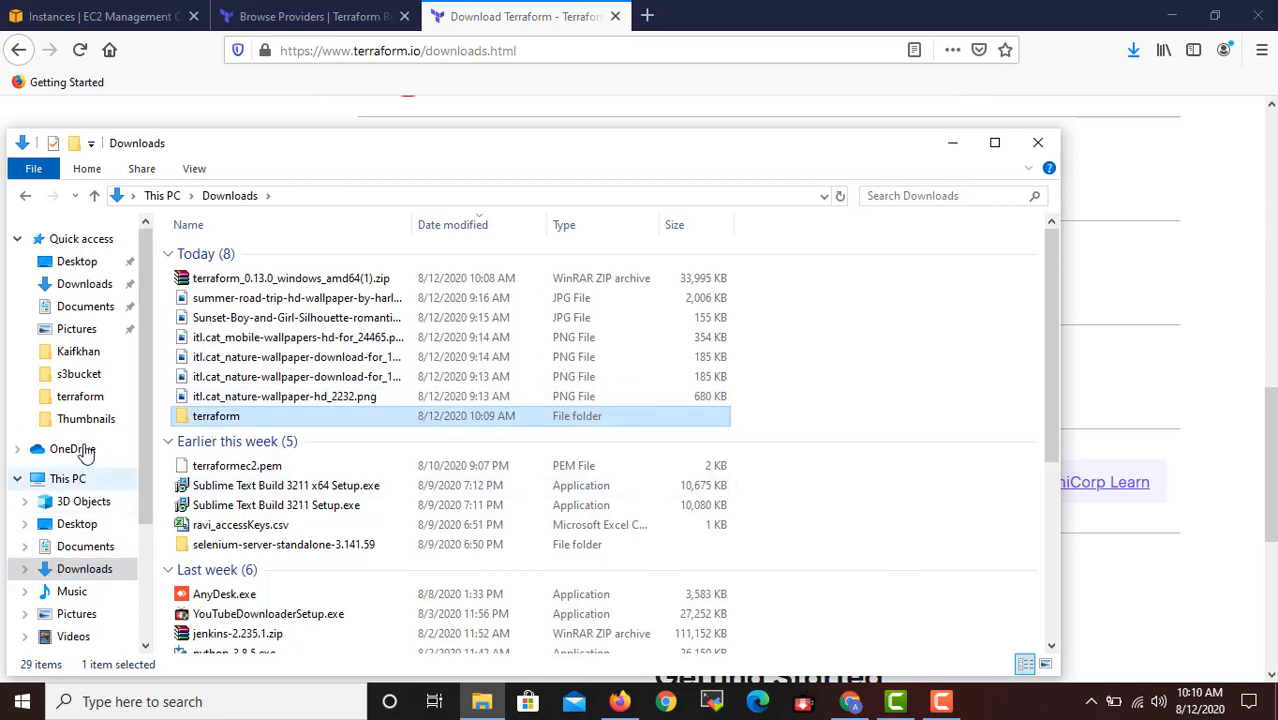
scroll(95, 580, "down", 1)
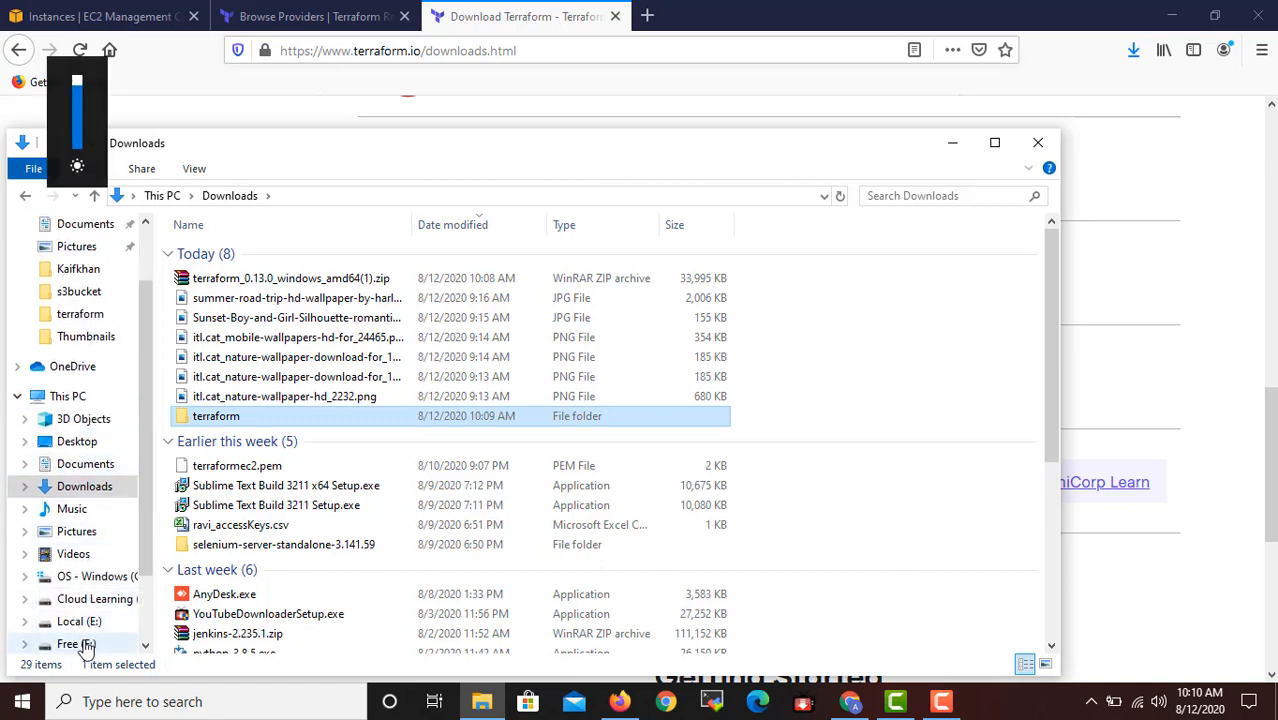
left_click(102, 579)
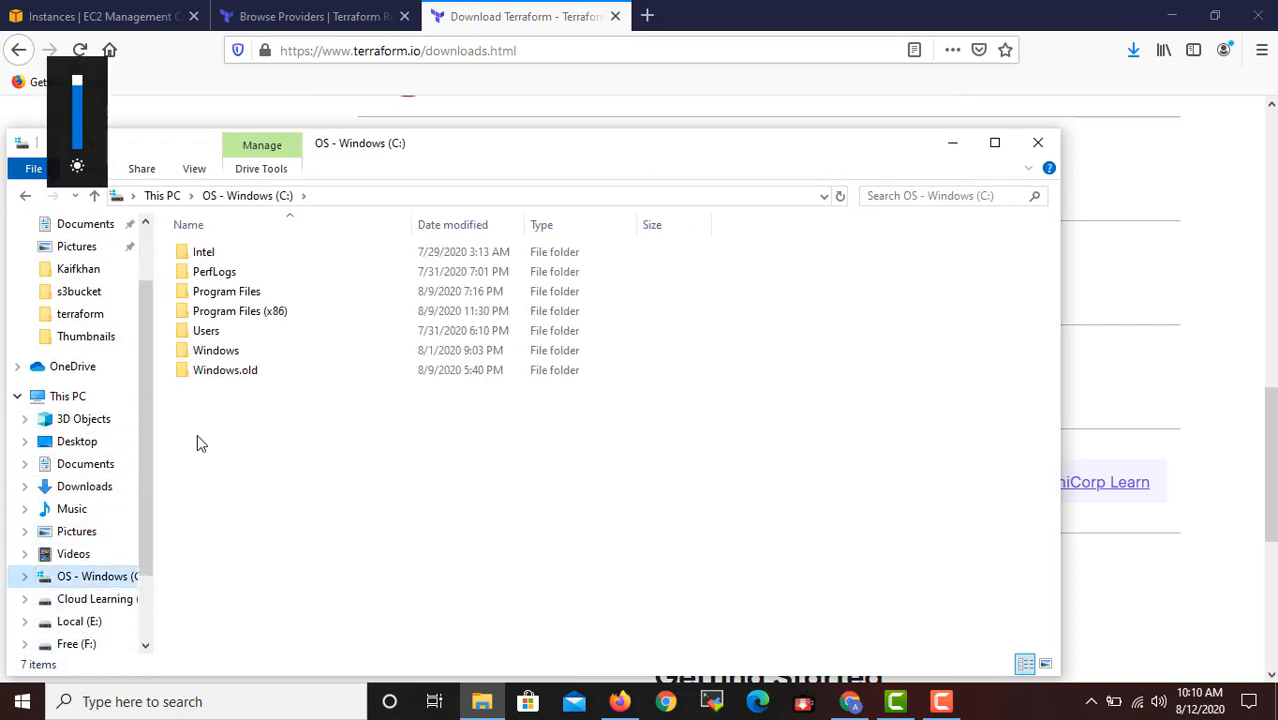
right_click(197, 436)
left_click(271, 236)
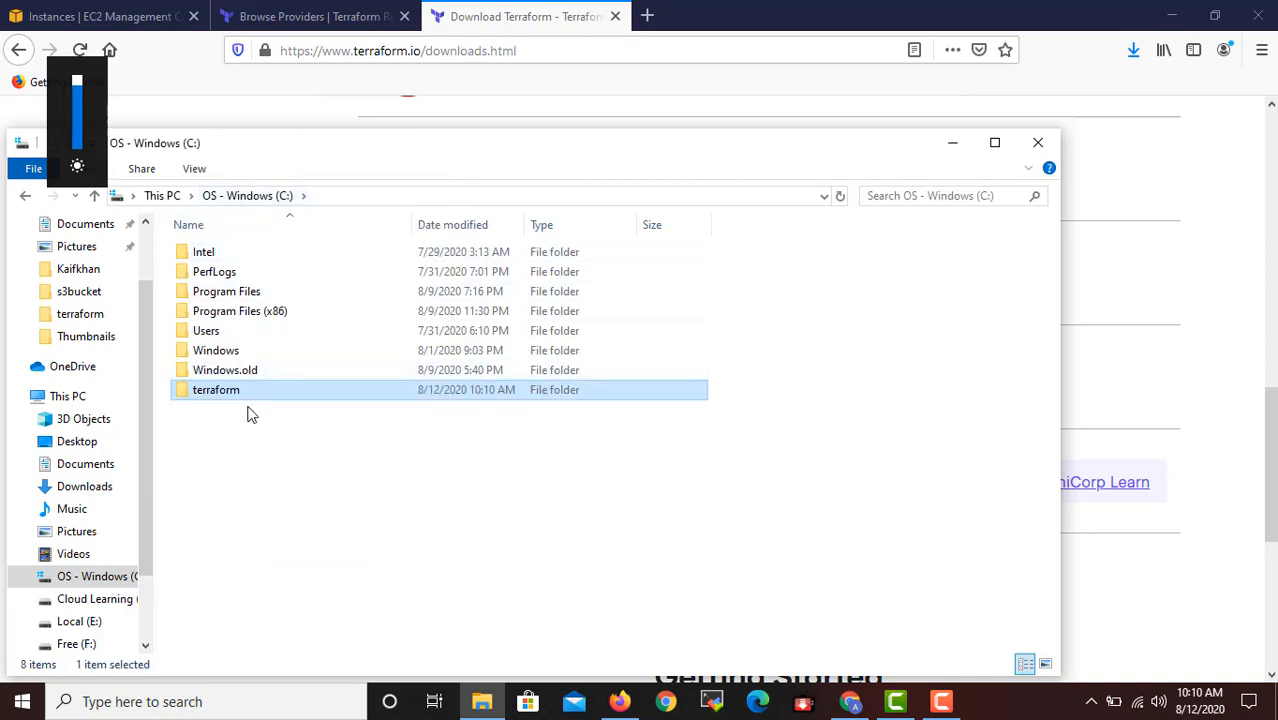
Launch Windows PowerShell through the Run dialog and move its window clear of the folder list.
right_click(22, 701)
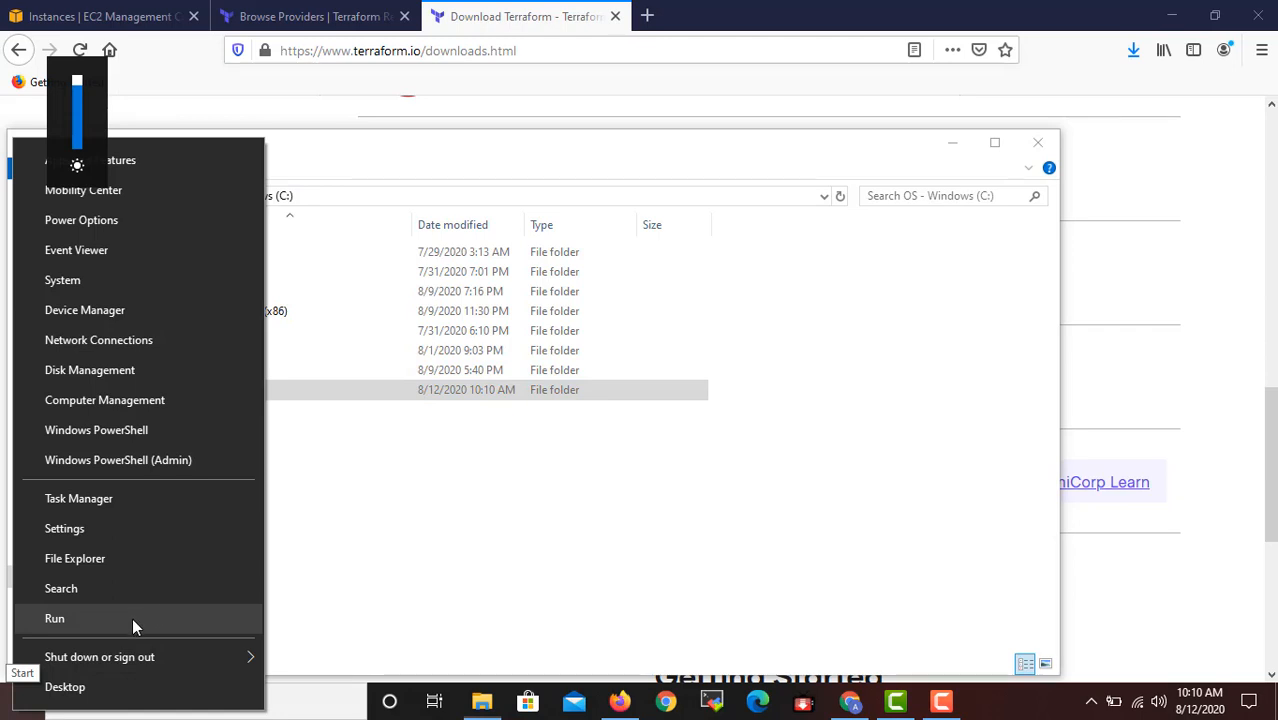
left_click(54, 618)
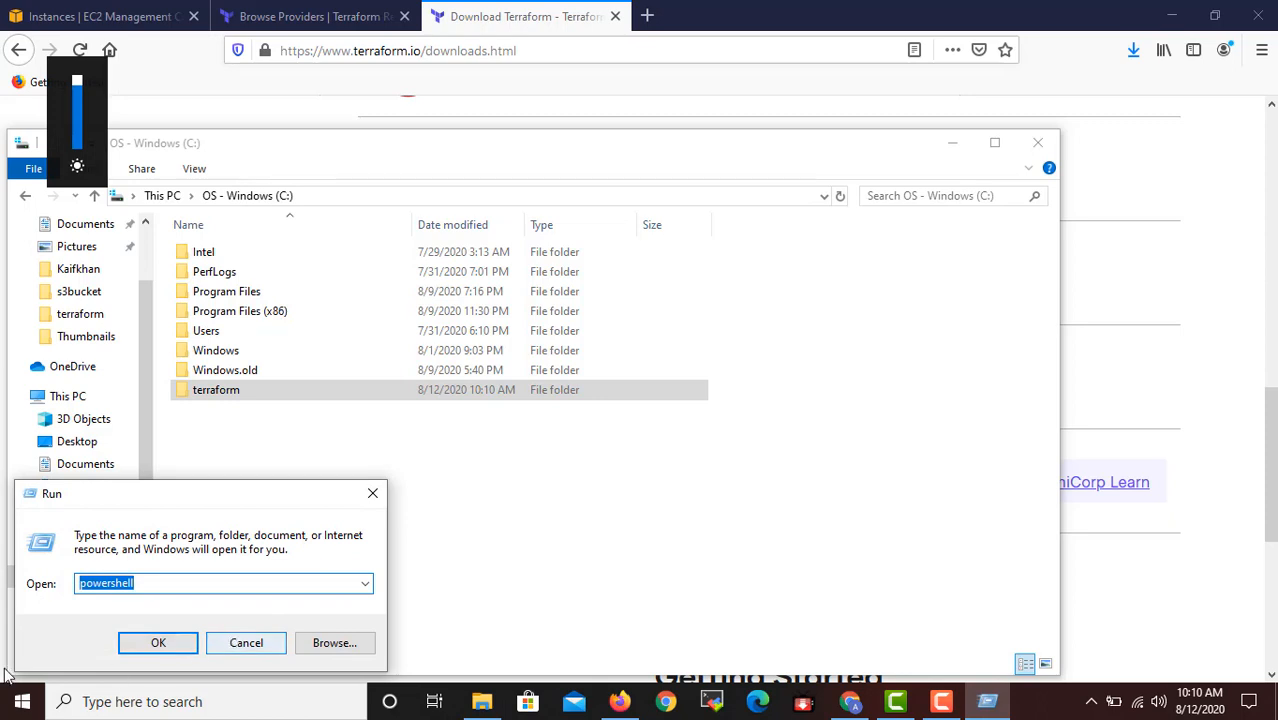
left_click(167, 645)
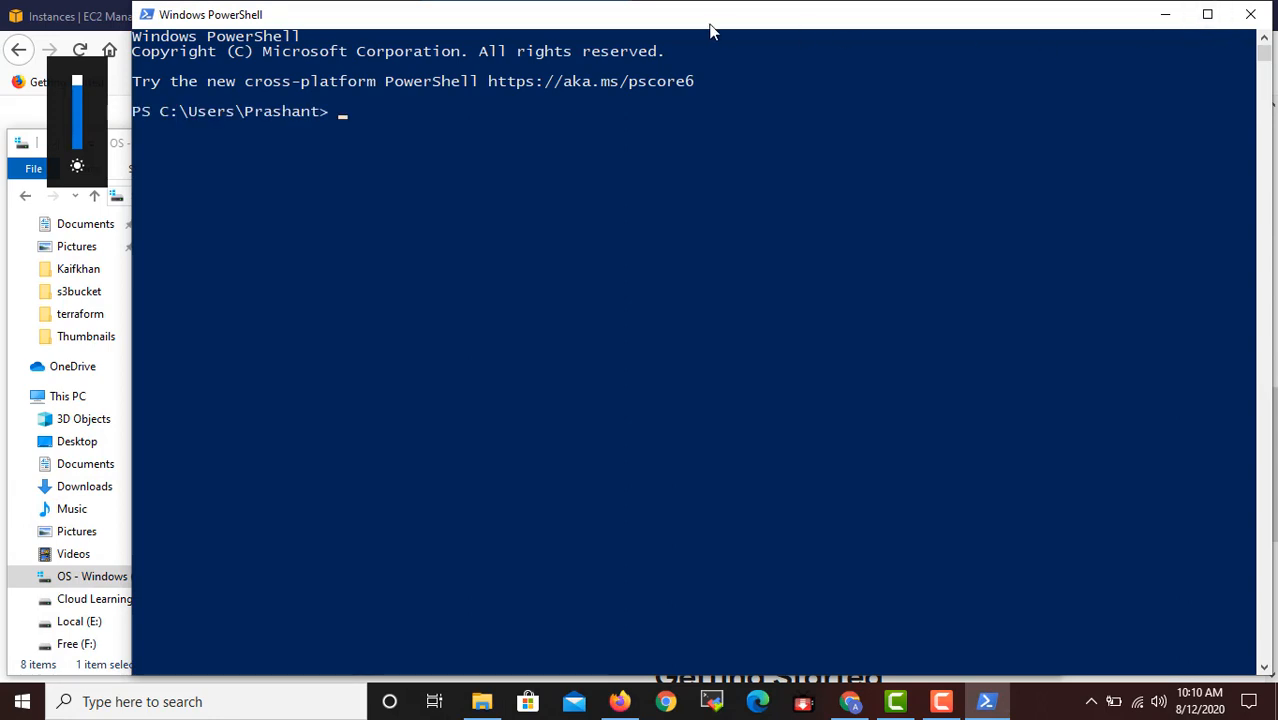
left_click_drag(713, 30, 1087, 212)
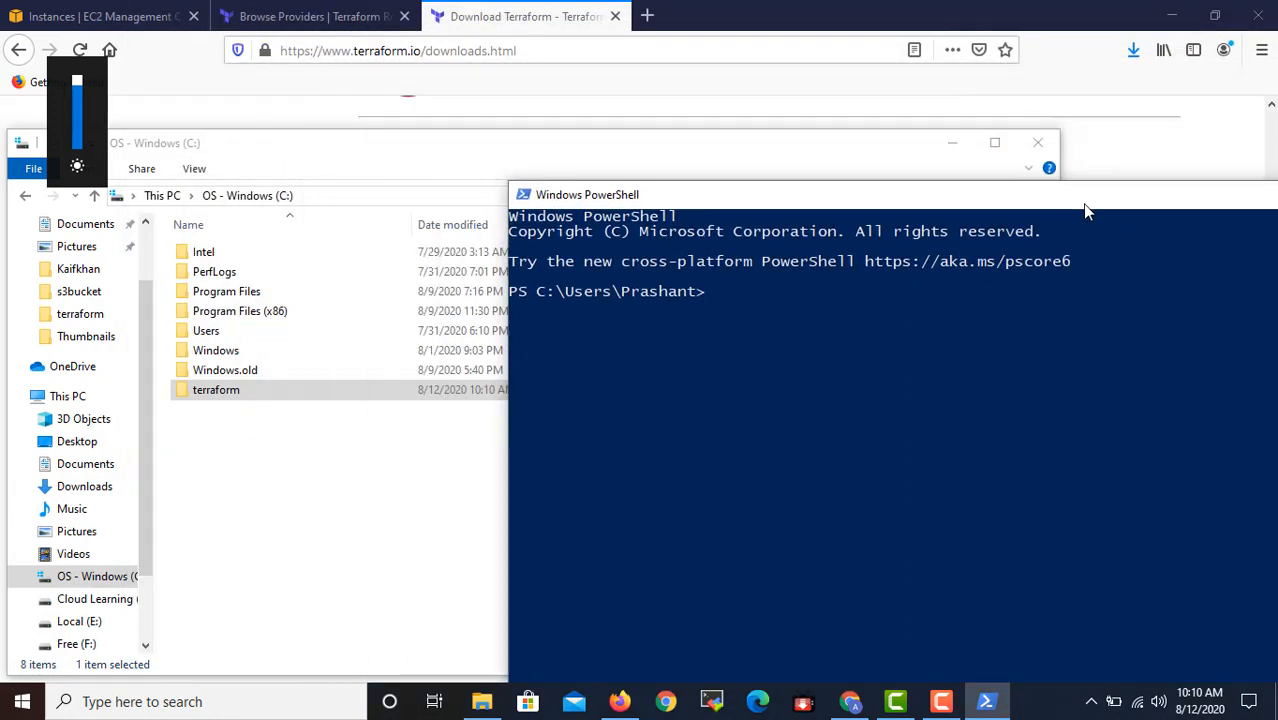
Run the terraform command in PowerShell to check whether it is recognized, and minimize the PowerShell window.
left_click(906, 316)
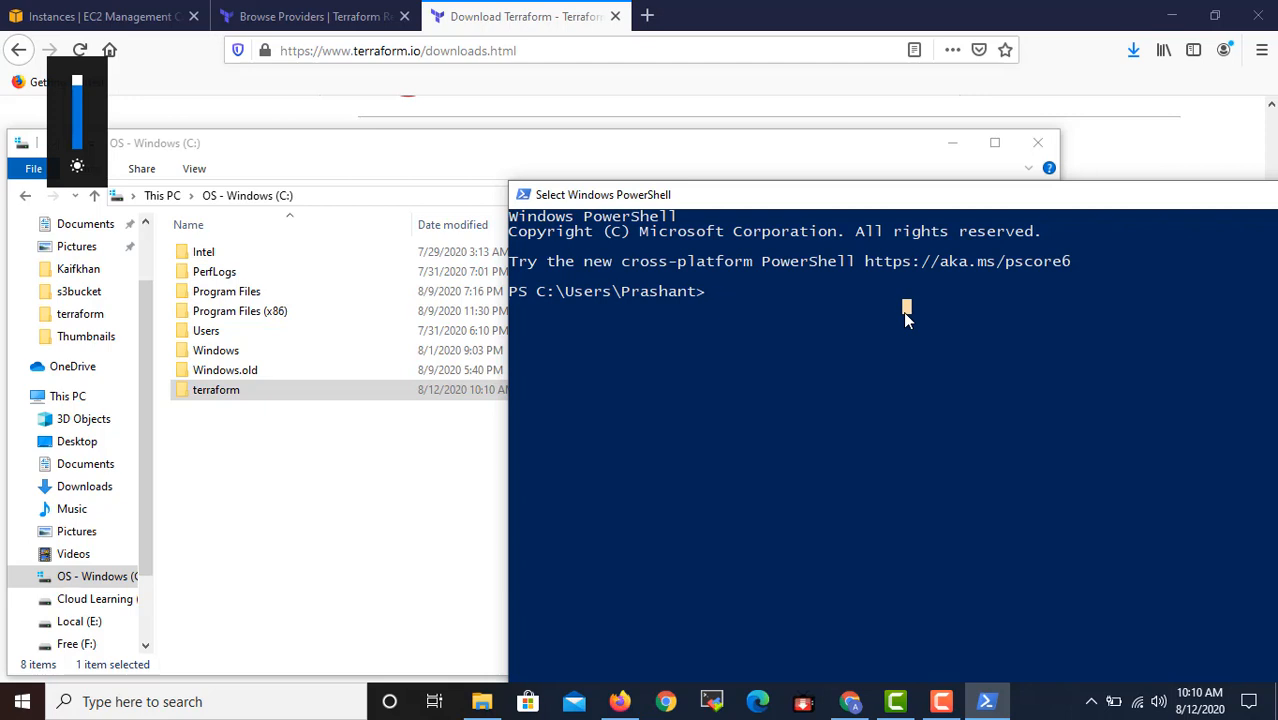
type("terraform")
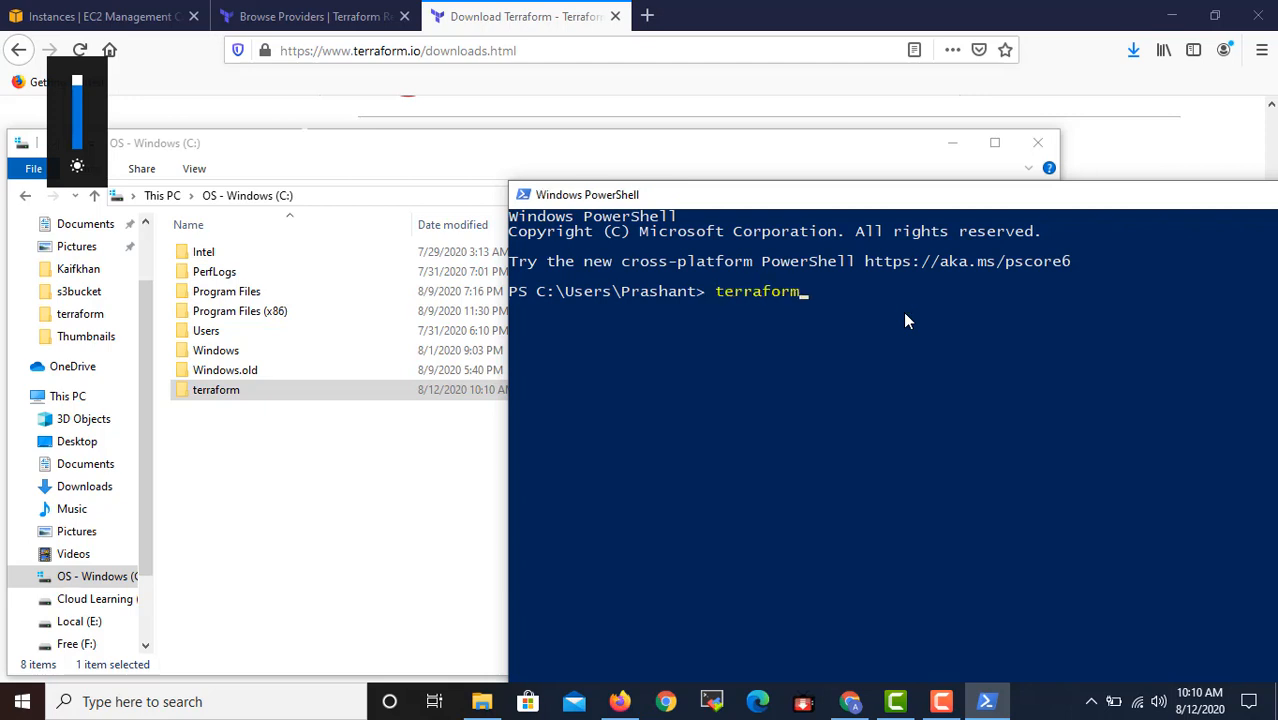
key("Return")
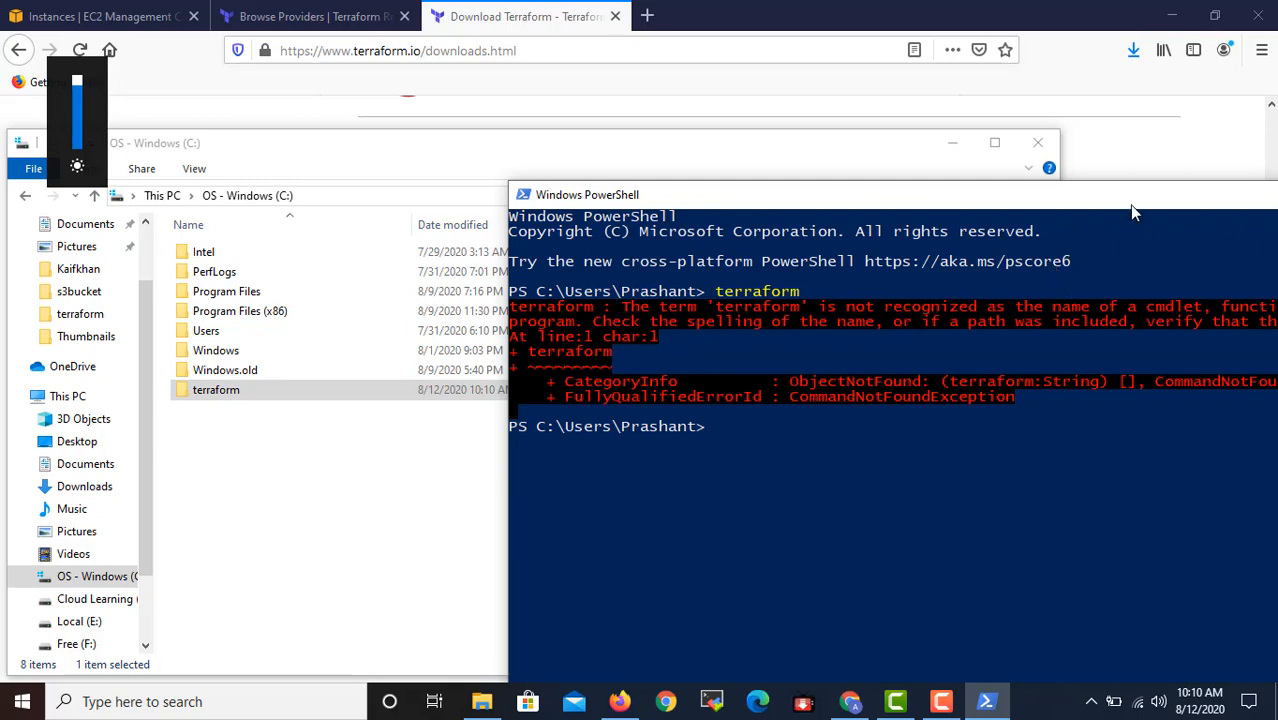
left_click_drag(1132, 206, 934, 175)
left_click_drag(1168, 174, 1013, 194)
left_click(1192, 194)
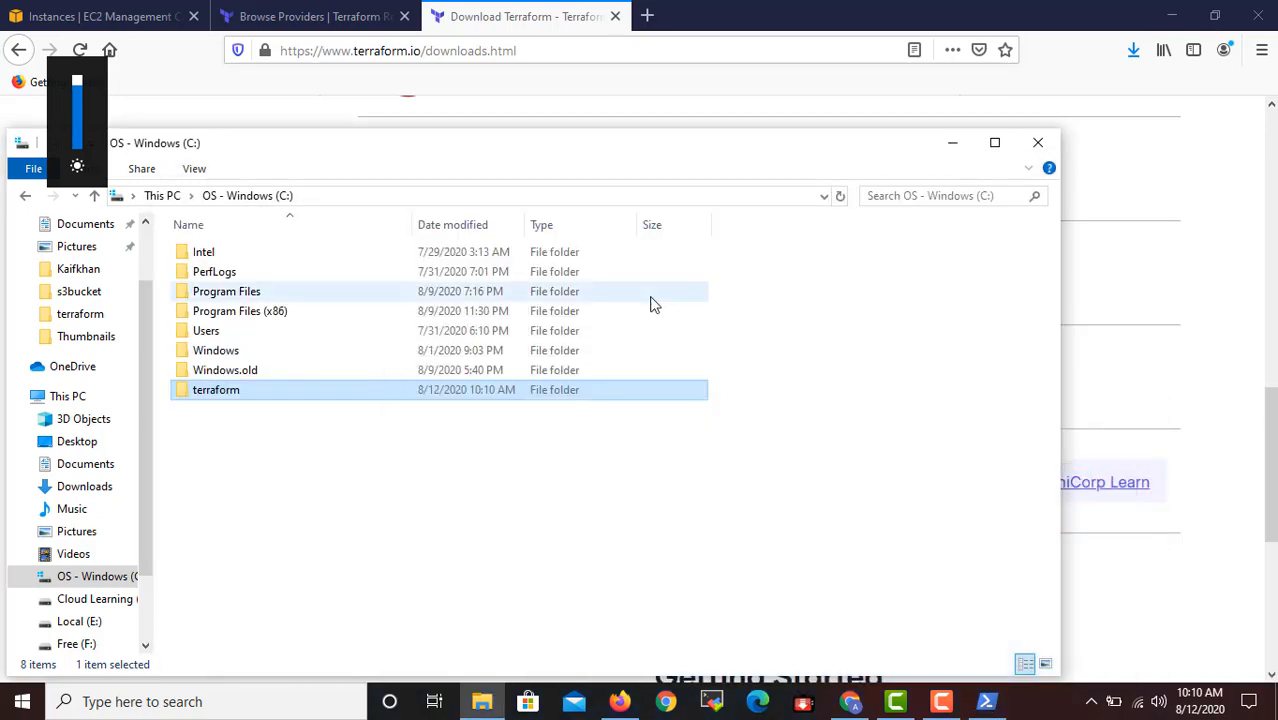
Open the terraform folder on the C: drive and copy its path, C:\terraform.
double_click(226, 392)
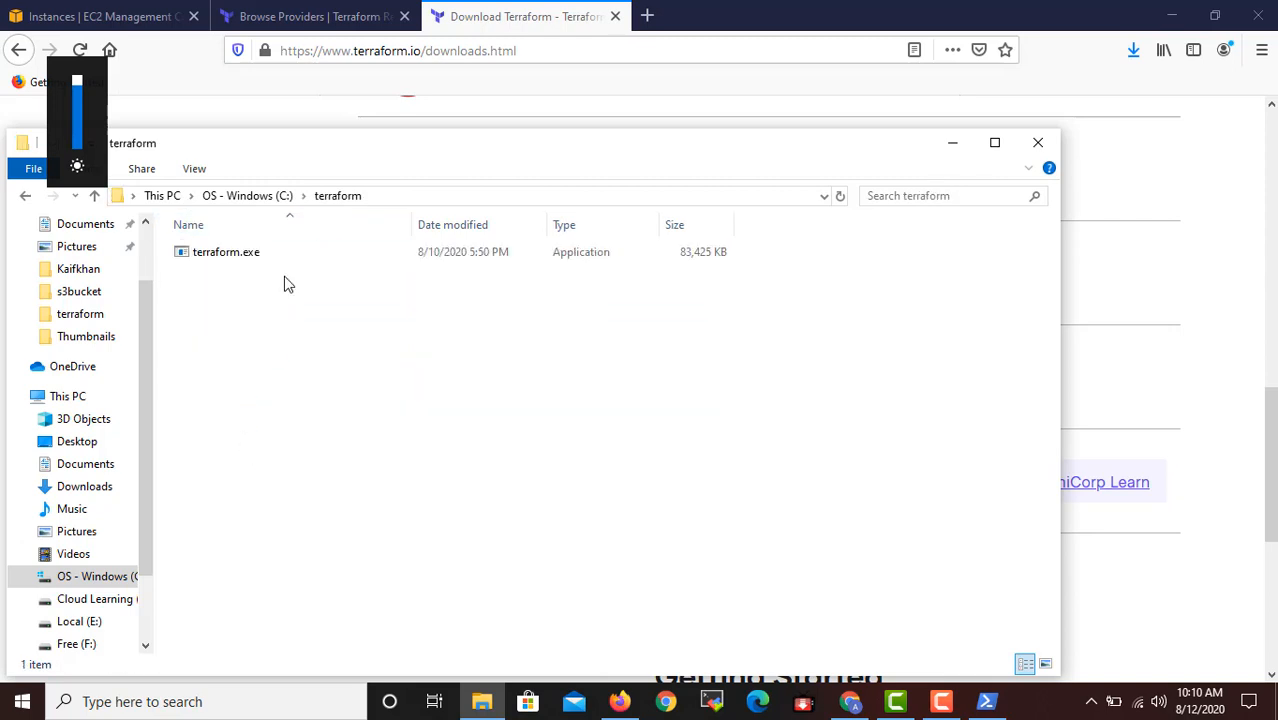
left_click(373, 198)
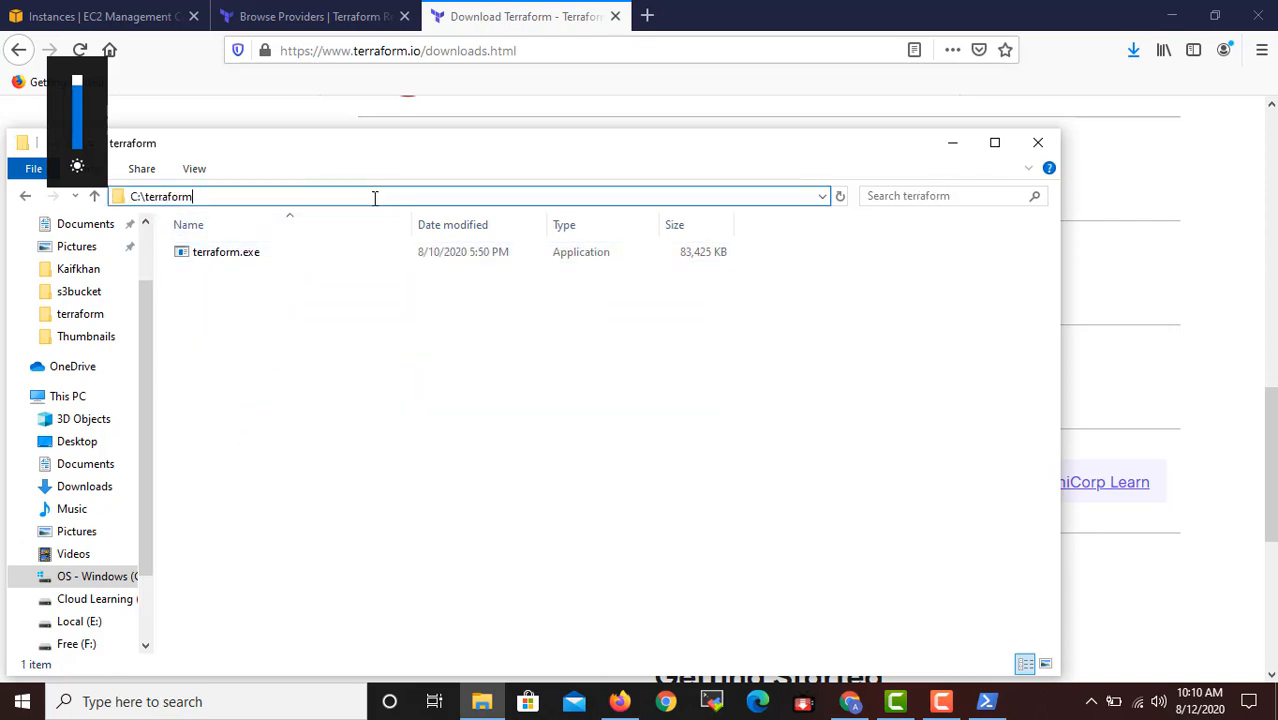
left_click_drag(287, 205, 127, 209)
key("ctrl+c")
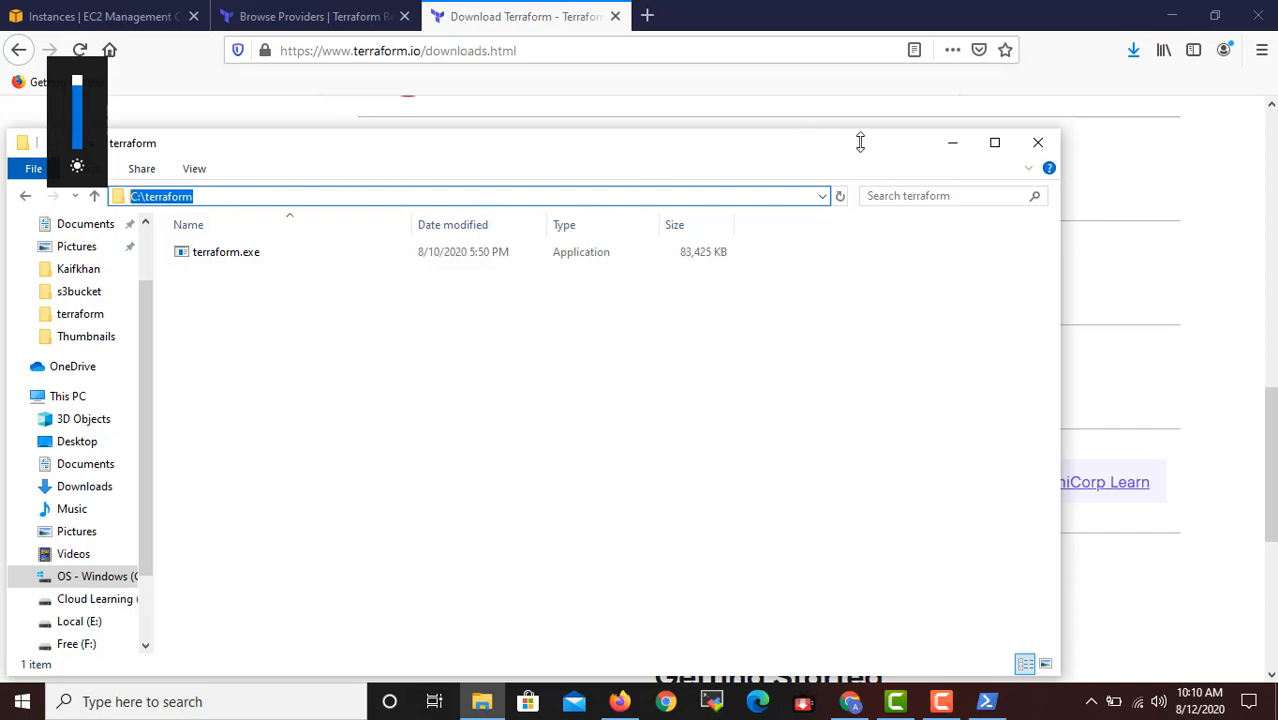
Open the properties of This PC and go through the advanced system settings to the Environment Variables dialog.
left_click(956, 148)
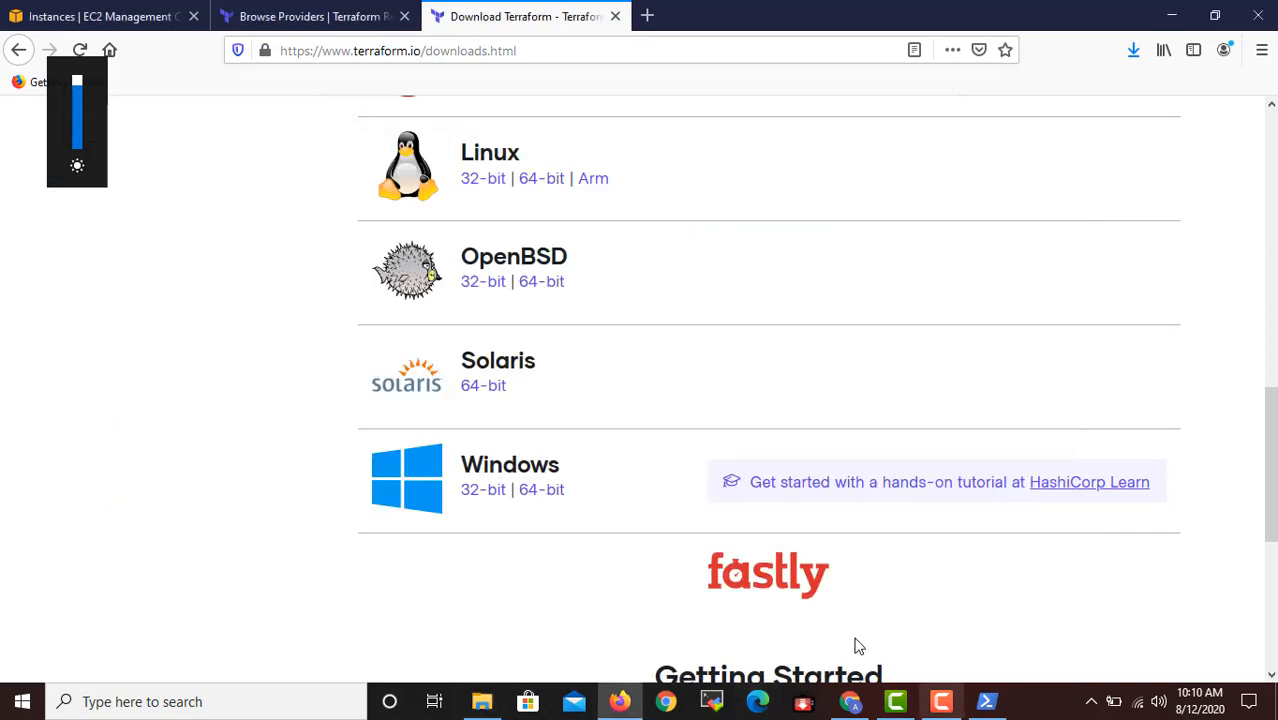
left_click(481, 701)
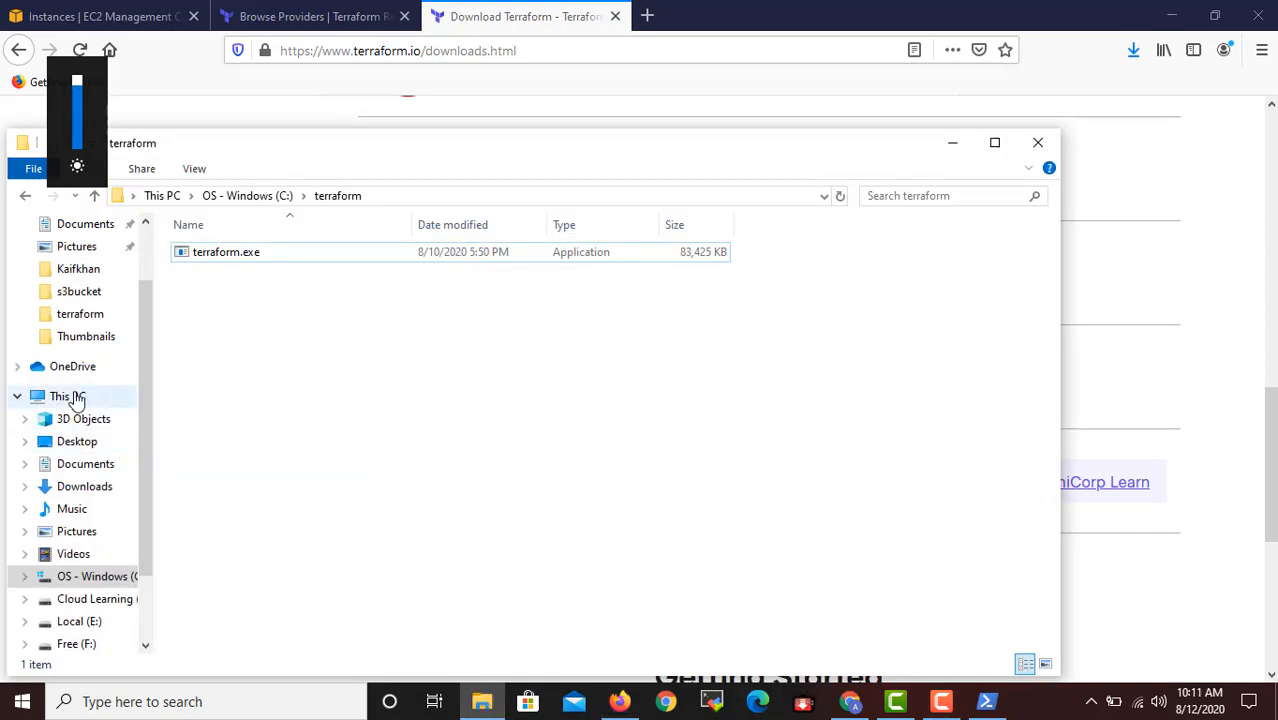
right_click(70, 398)
left_click(146, 640)
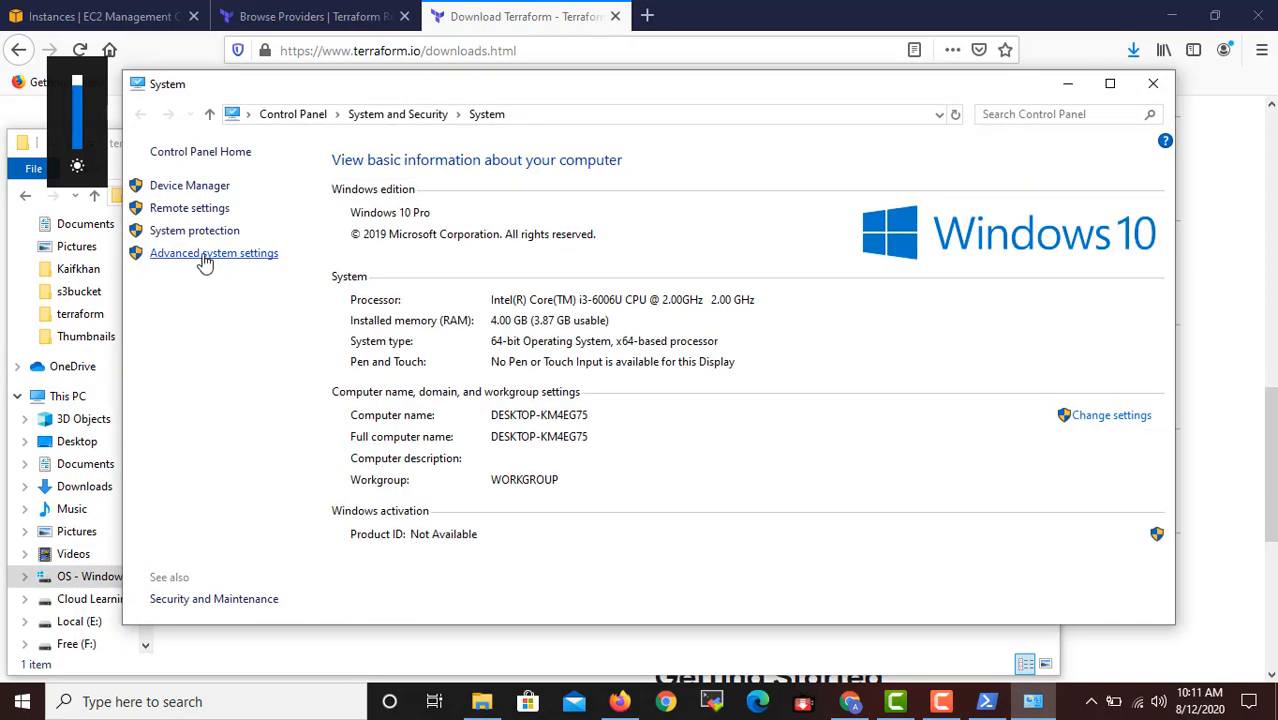
left_click(205, 258)
left_click(326, 396)
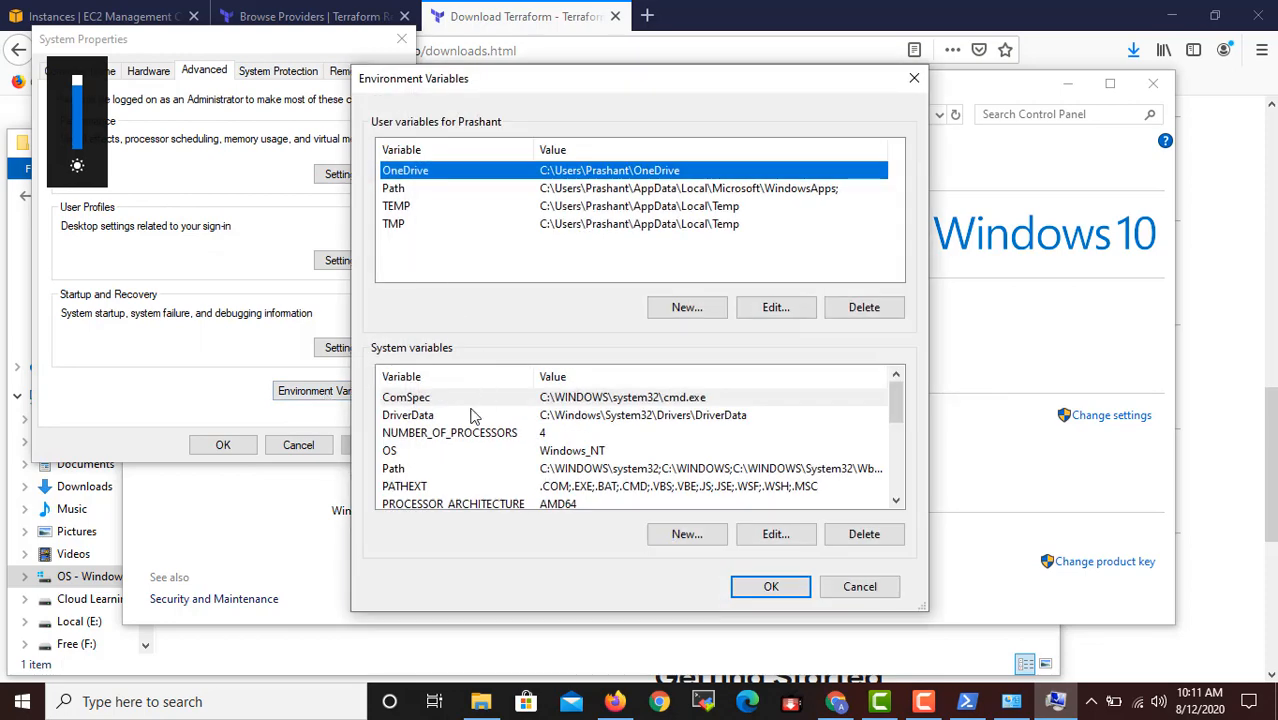
Add C:\terraform as a new entry to the Path system variable and confirm the edit.
left_click(410, 470)
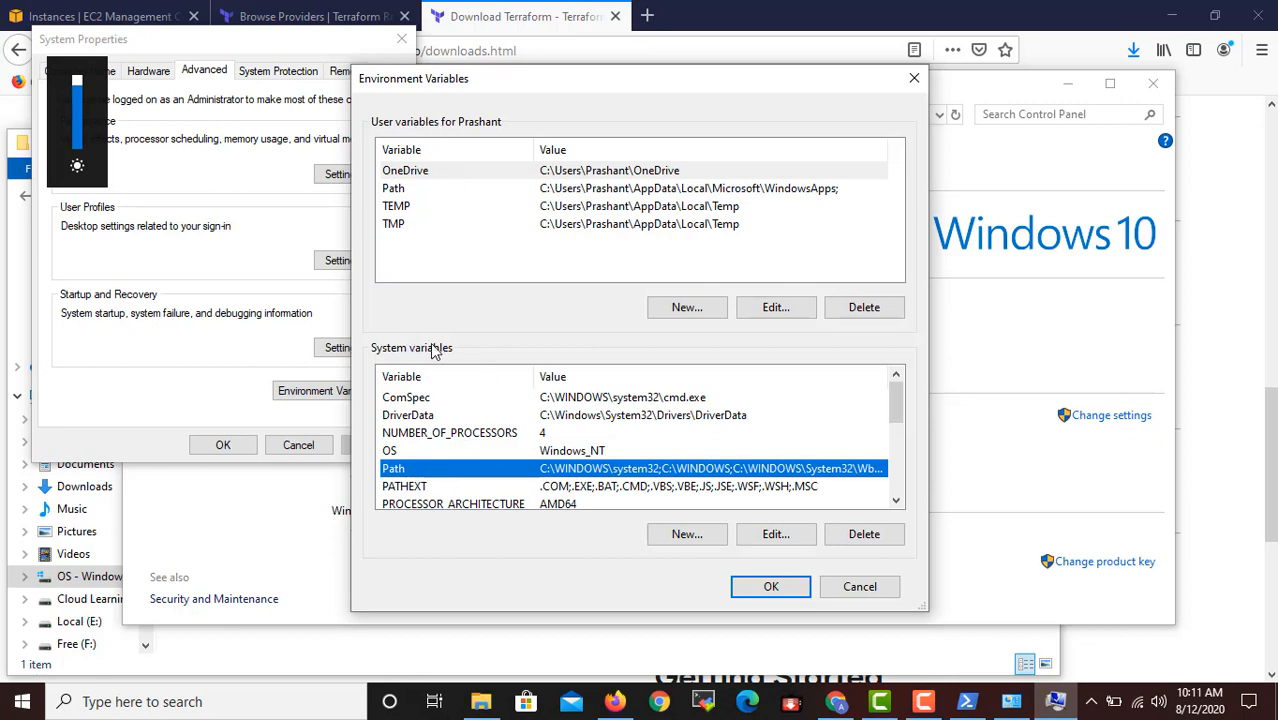
left_click(776, 535)
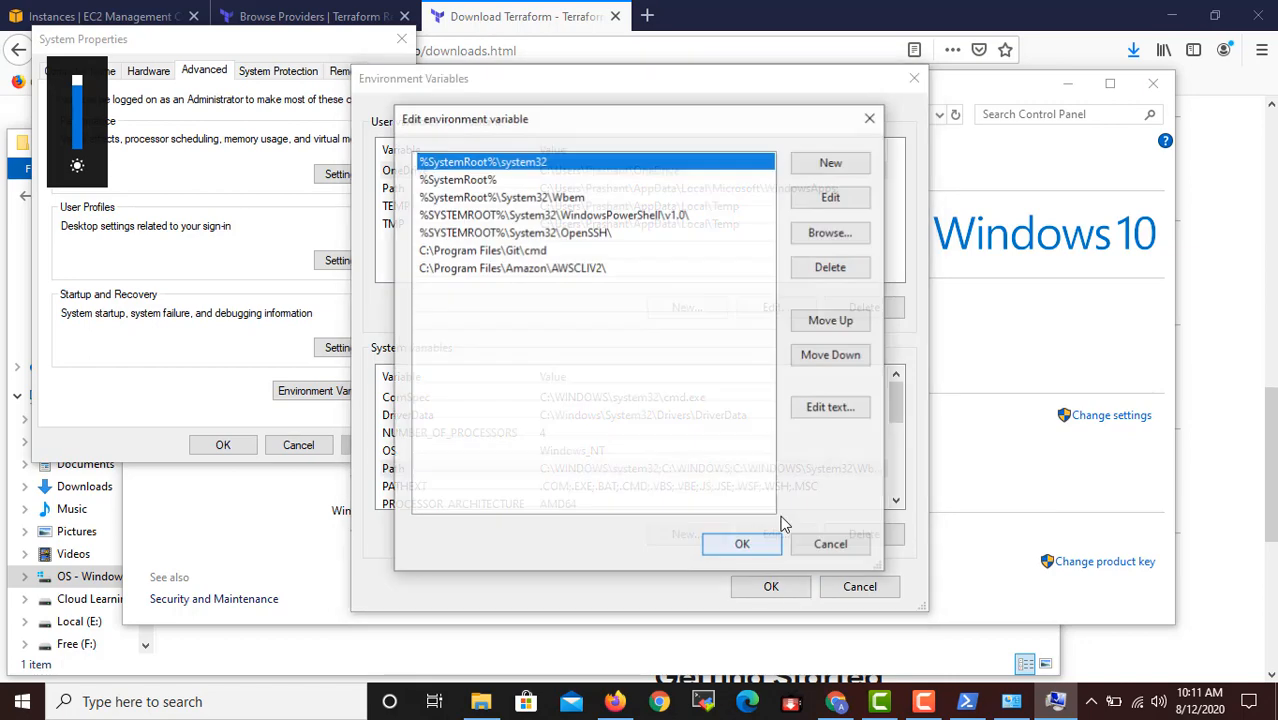
left_click(846, 163)
key("ctrl+v")
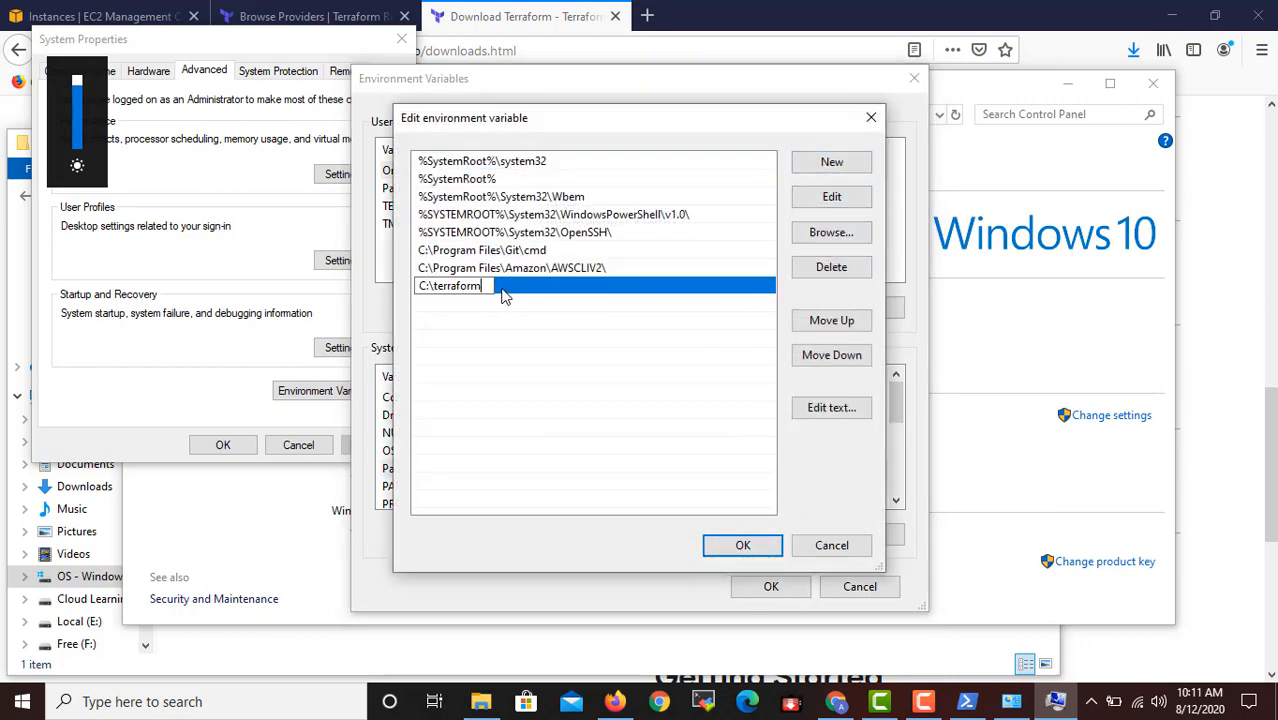
left_click(550, 386)
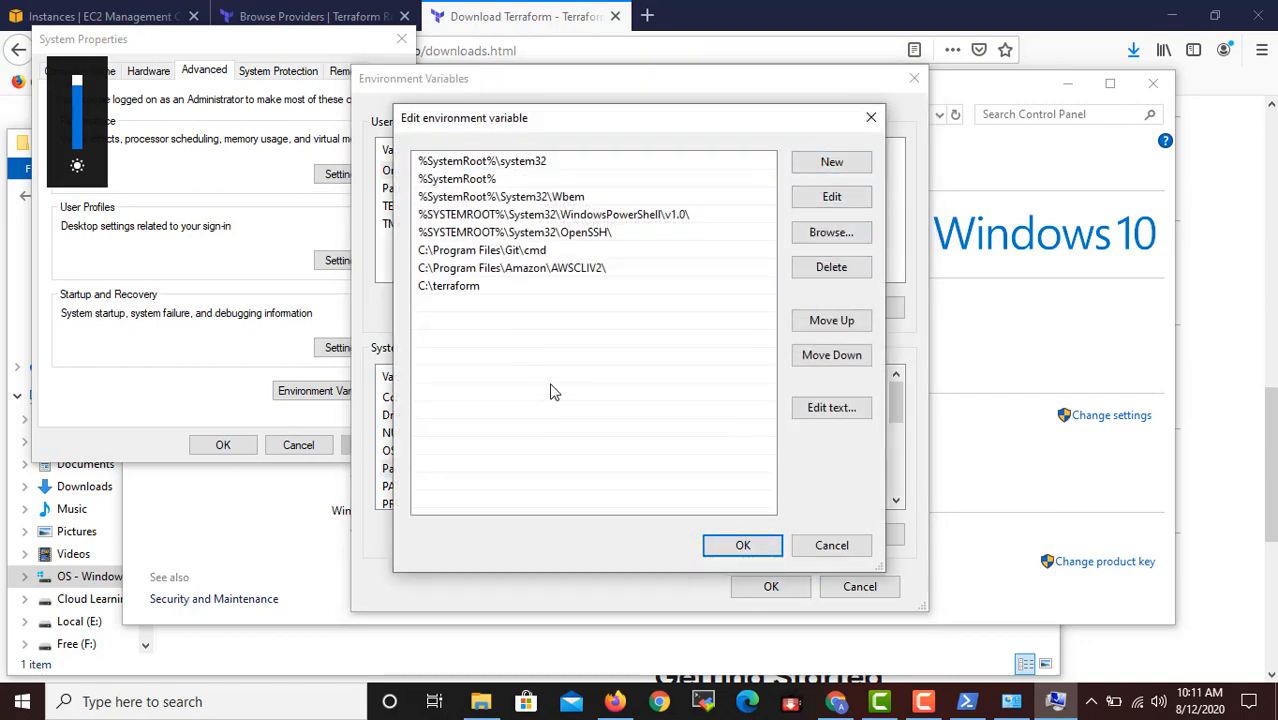
left_click(742, 547)
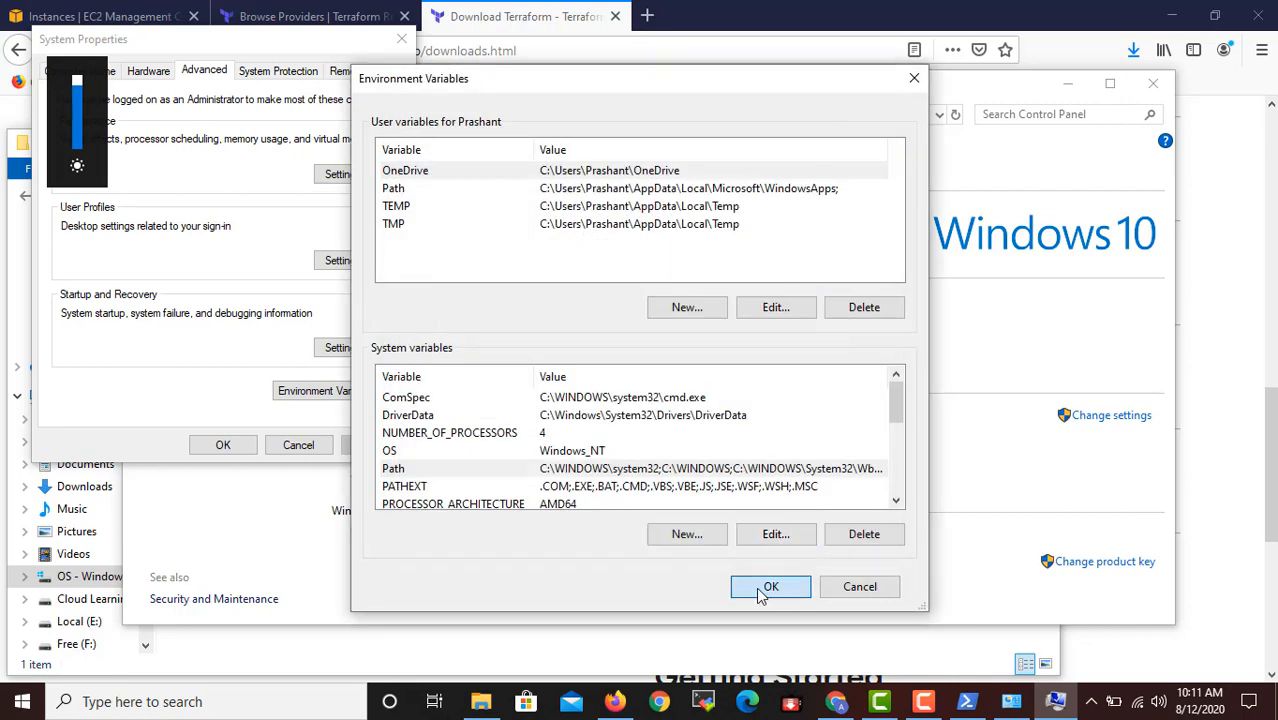
Recheck the entries of the Path system variable, and confirm the Environment Variables and System Properties dialogs.
double_click(657, 470)
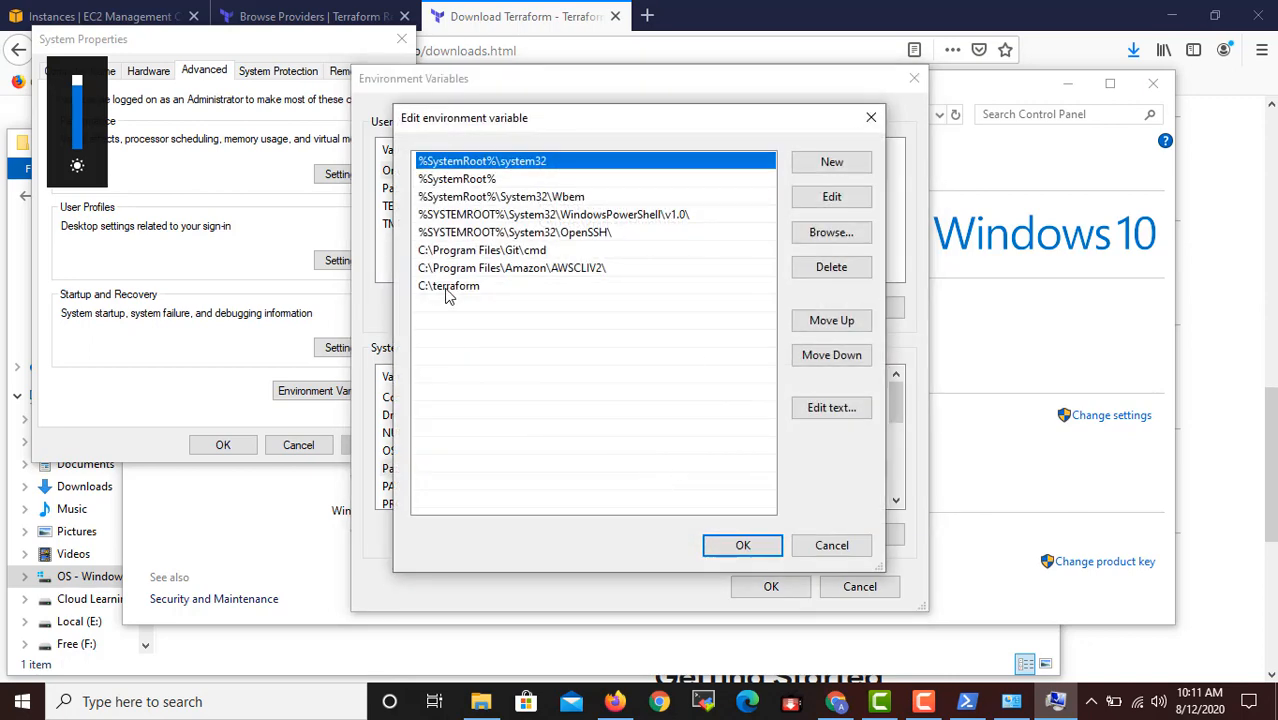
left_click(745, 546)
left_click(771, 586)
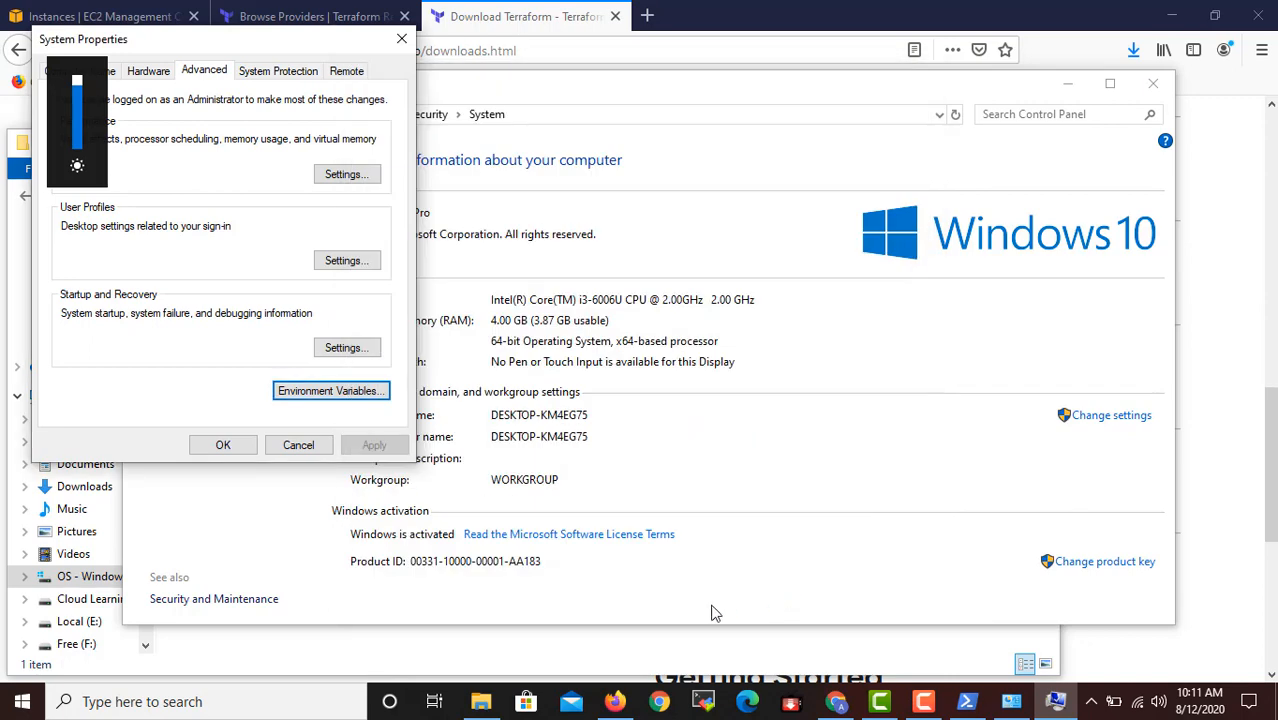
left_click(236, 446)
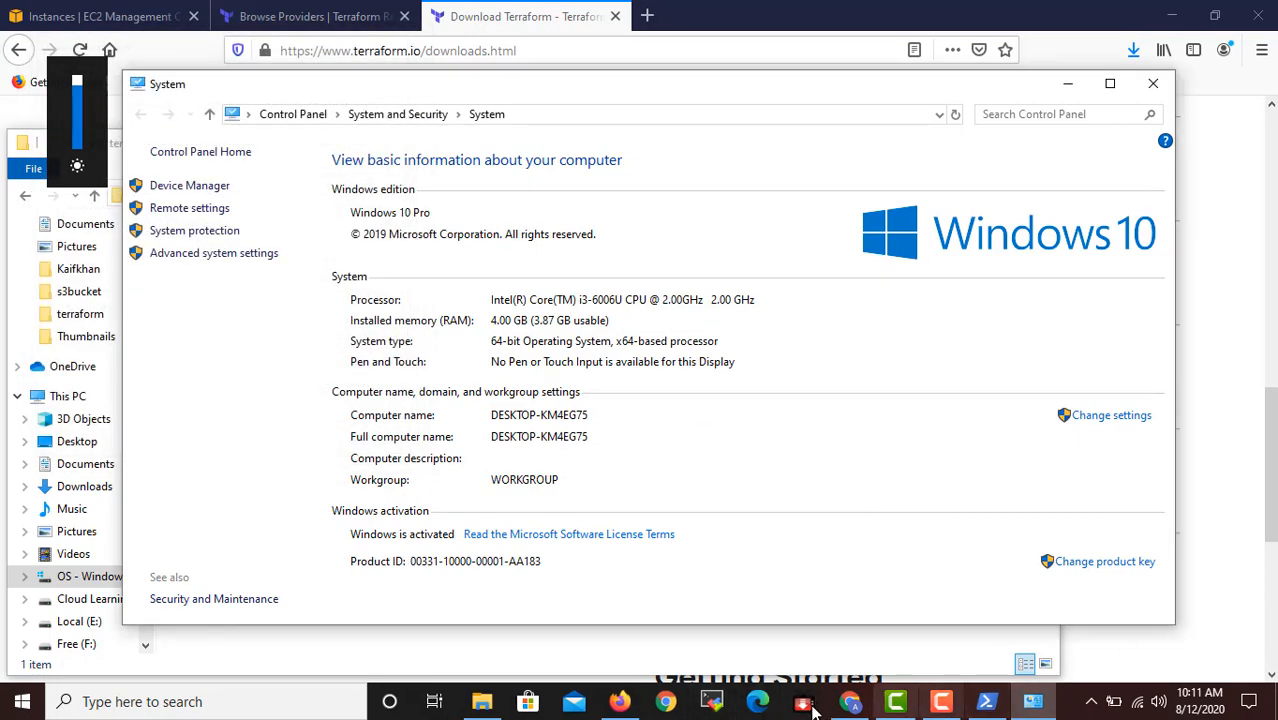
Try the terraform command in the already open PowerShell session, and close that window.
left_click(986, 701)
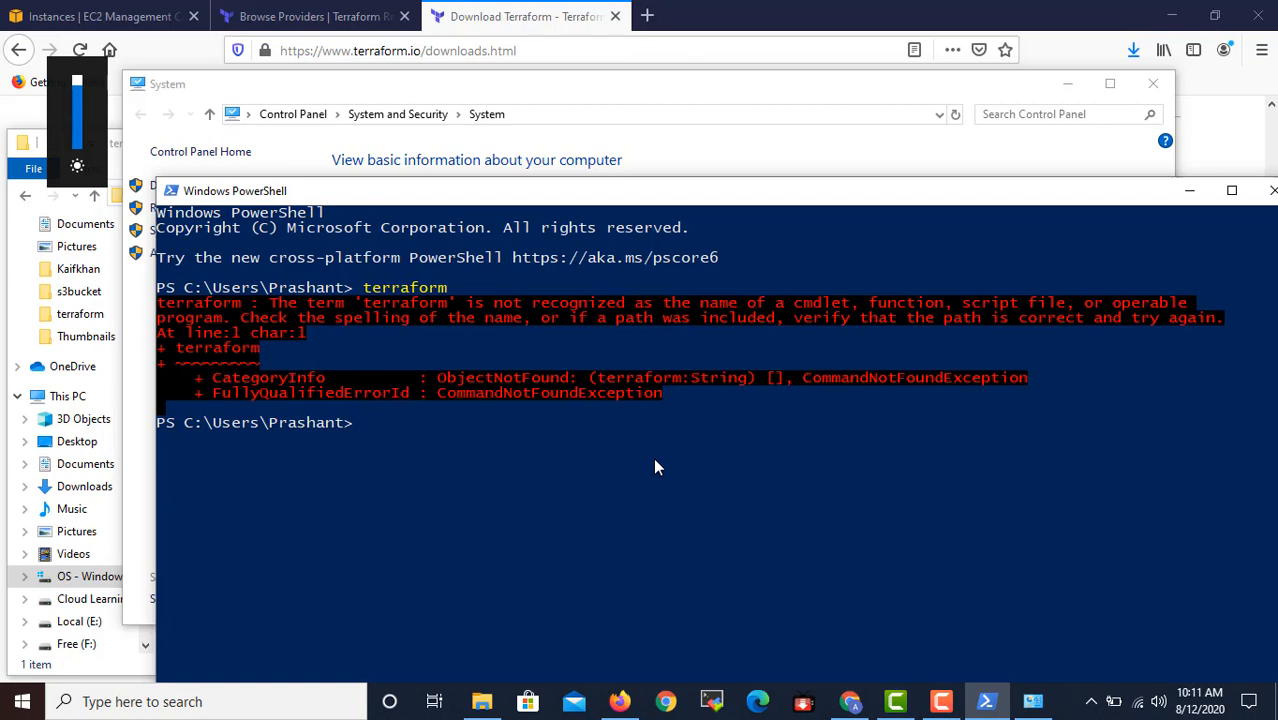
type("terr")
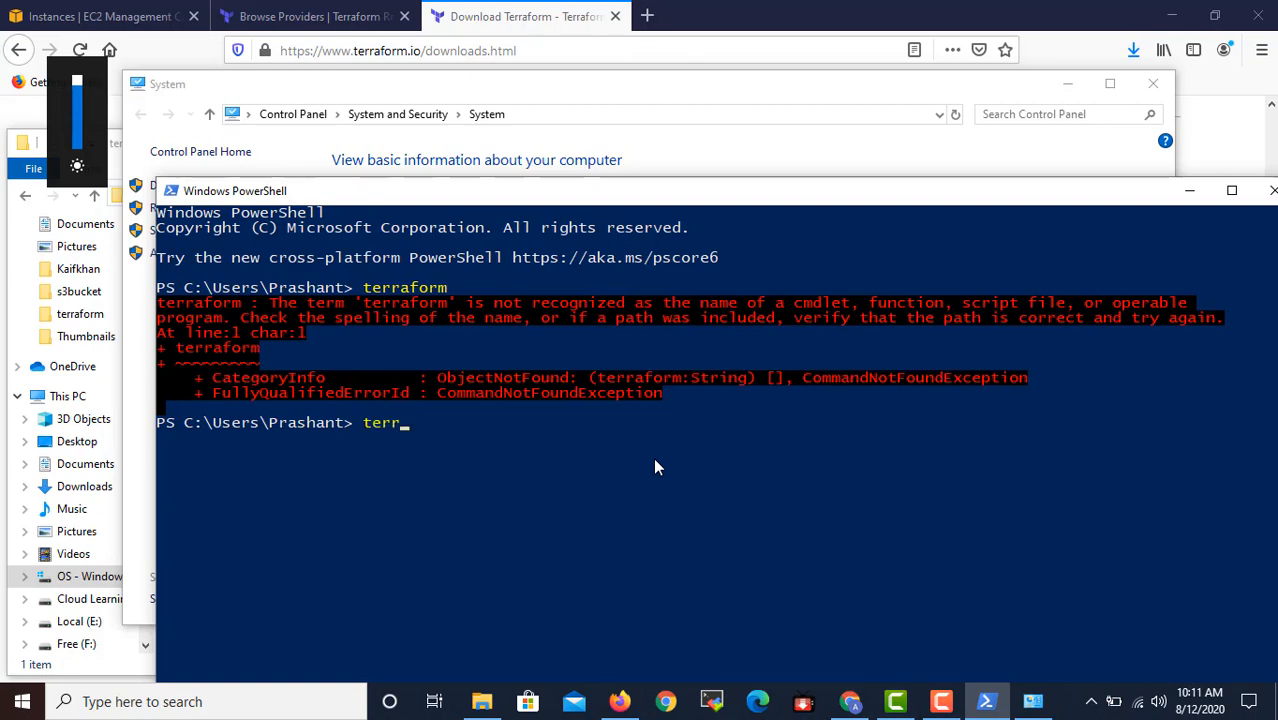
type("aform")
key("Return")
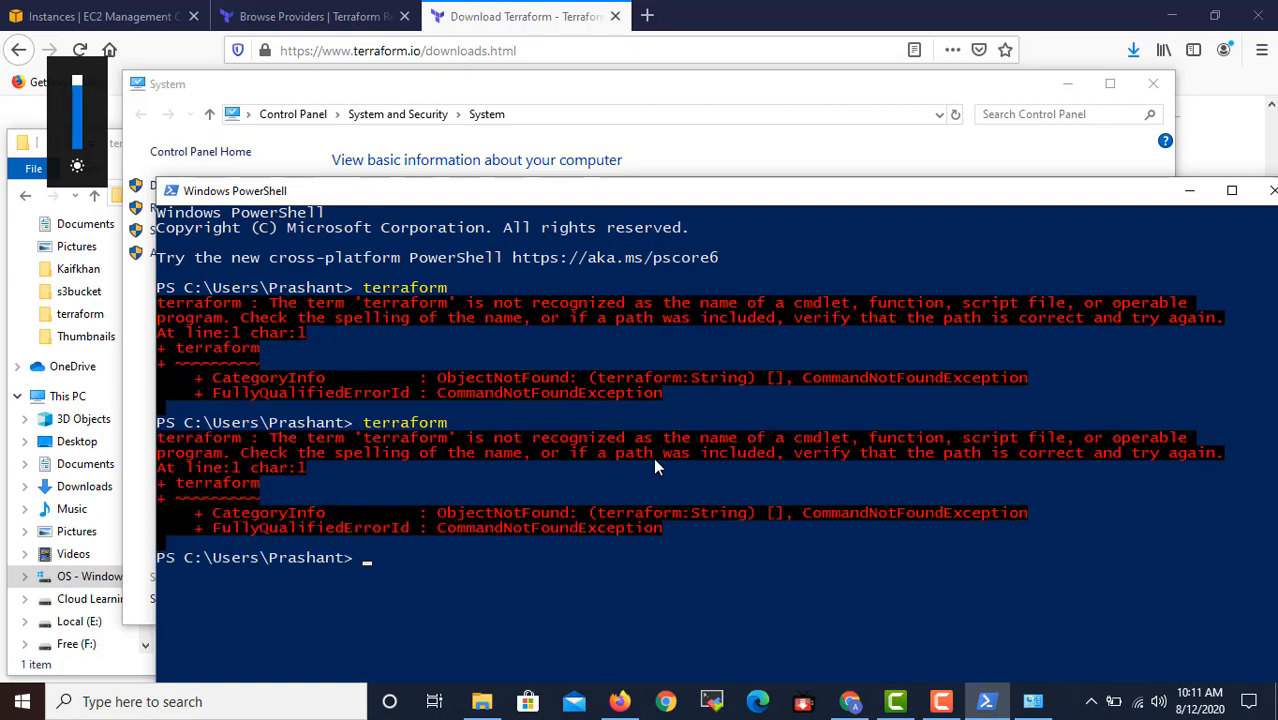
left_click(1268, 190)
Start a fresh PowerShell session and run terraform without arguments to show its usage and available commands.
right_click(22, 701)
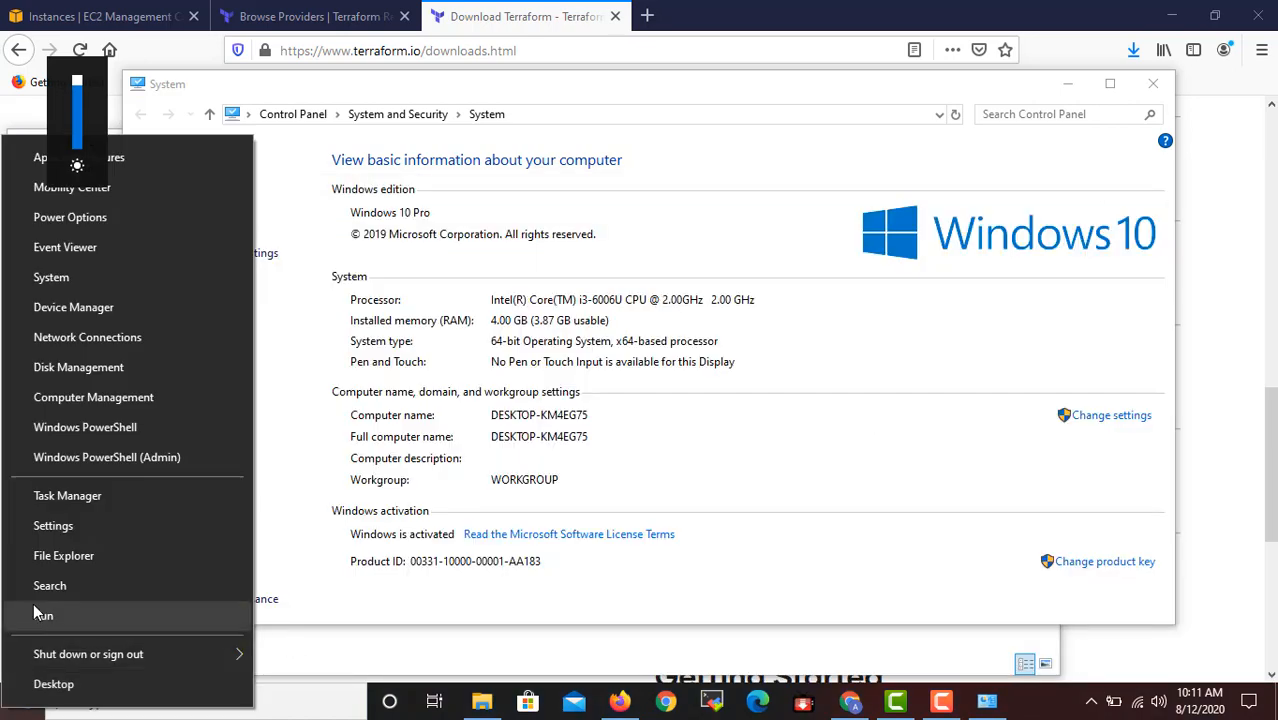
left_click(33, 603)
key("Return")
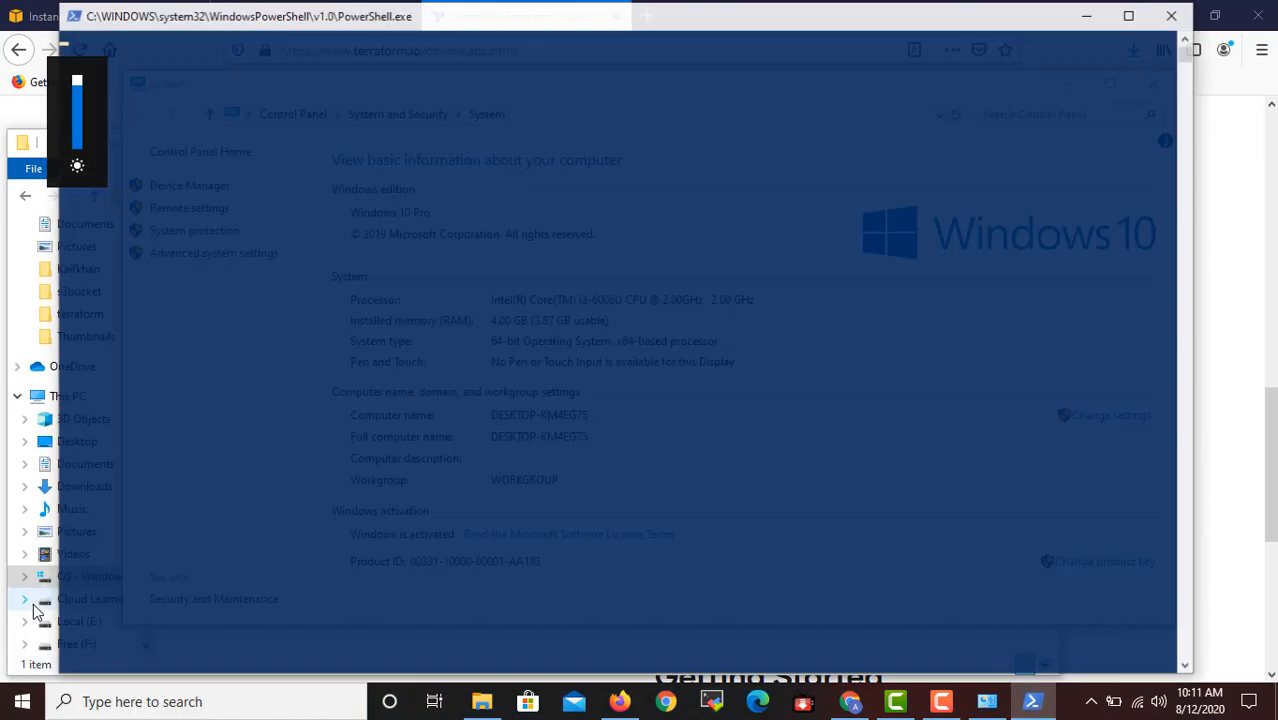
type("terrafro")
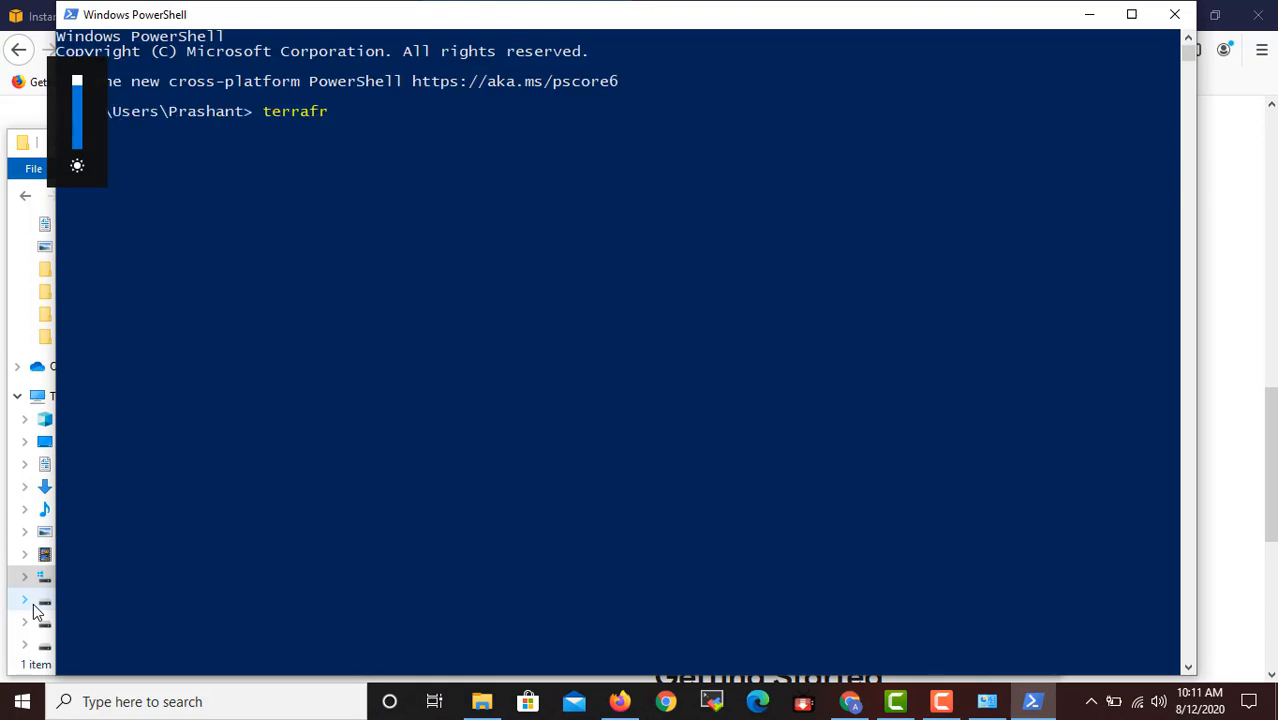
key("BackSpace")
key("BackSpace")
type("orm")
key("Return")
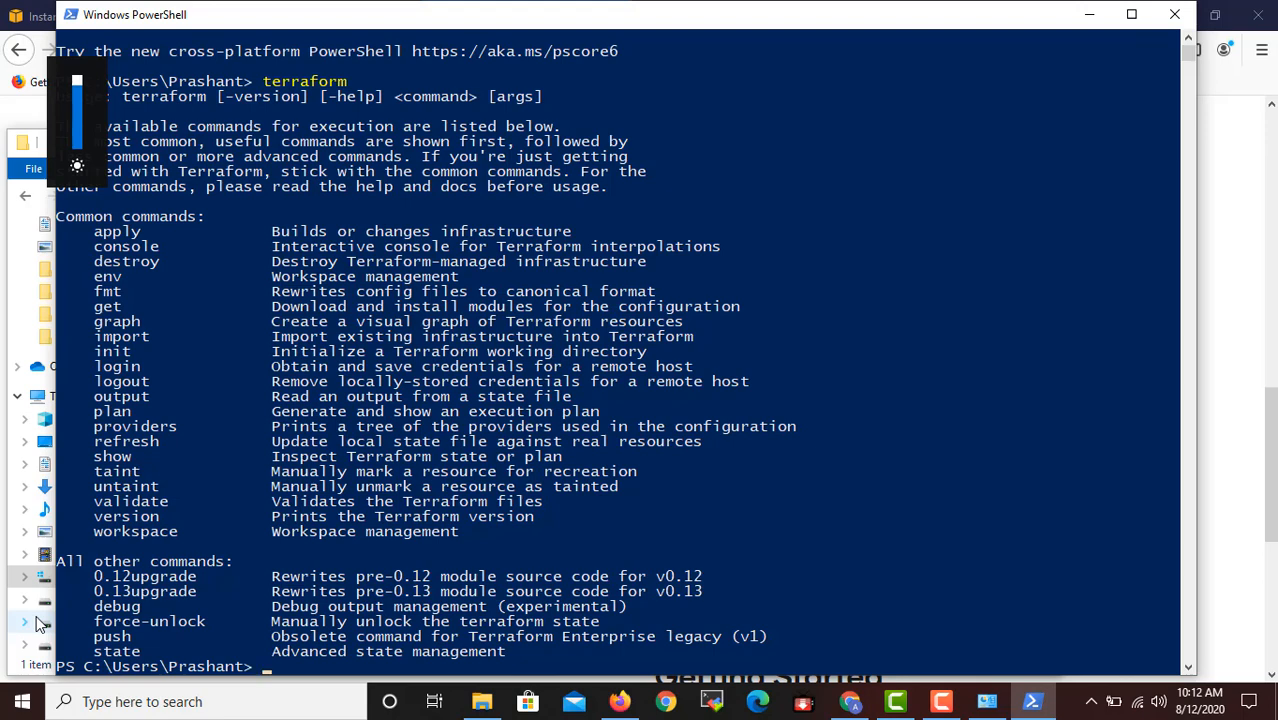
Check the installed Terraform version by running terraform -version.
type("terraform-version")
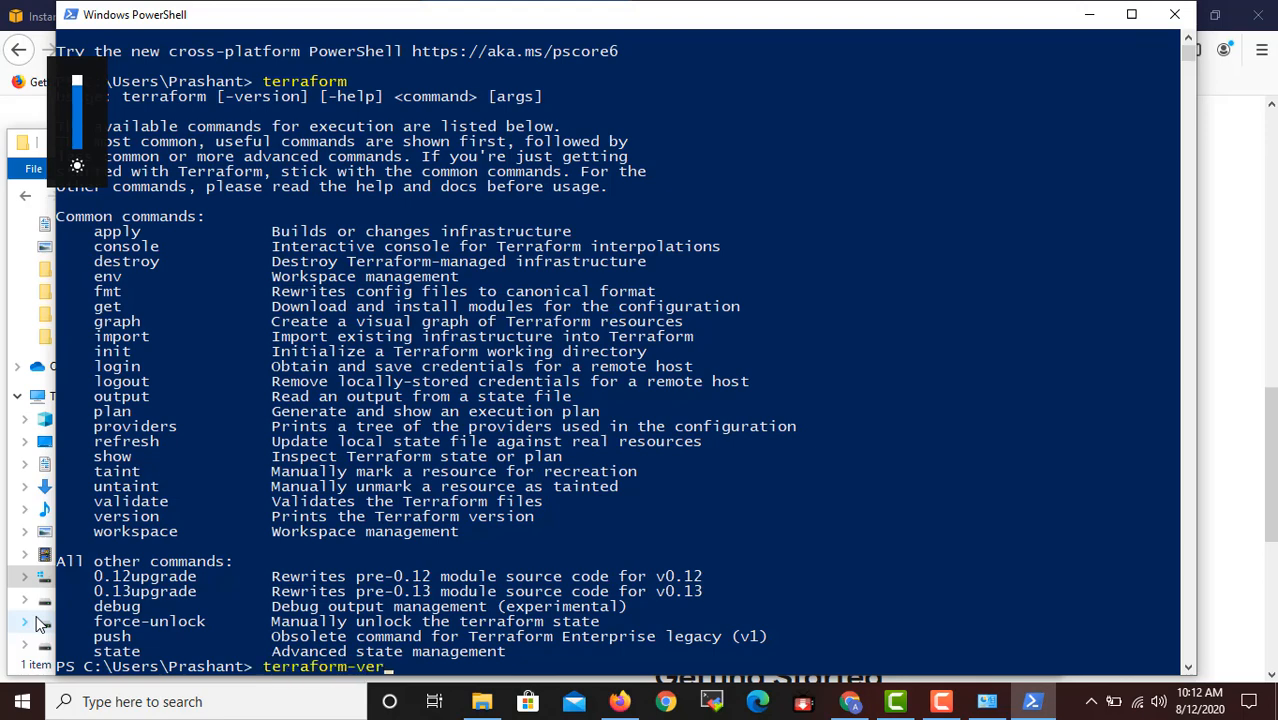
key("BackSpace")
key("BackSpace")
key("BackSpace")
key("BackSpace")
key("BackSpace")
key("BackSpace")
key("BackSpace")
key("BackSpace")
left_click(942, 703)
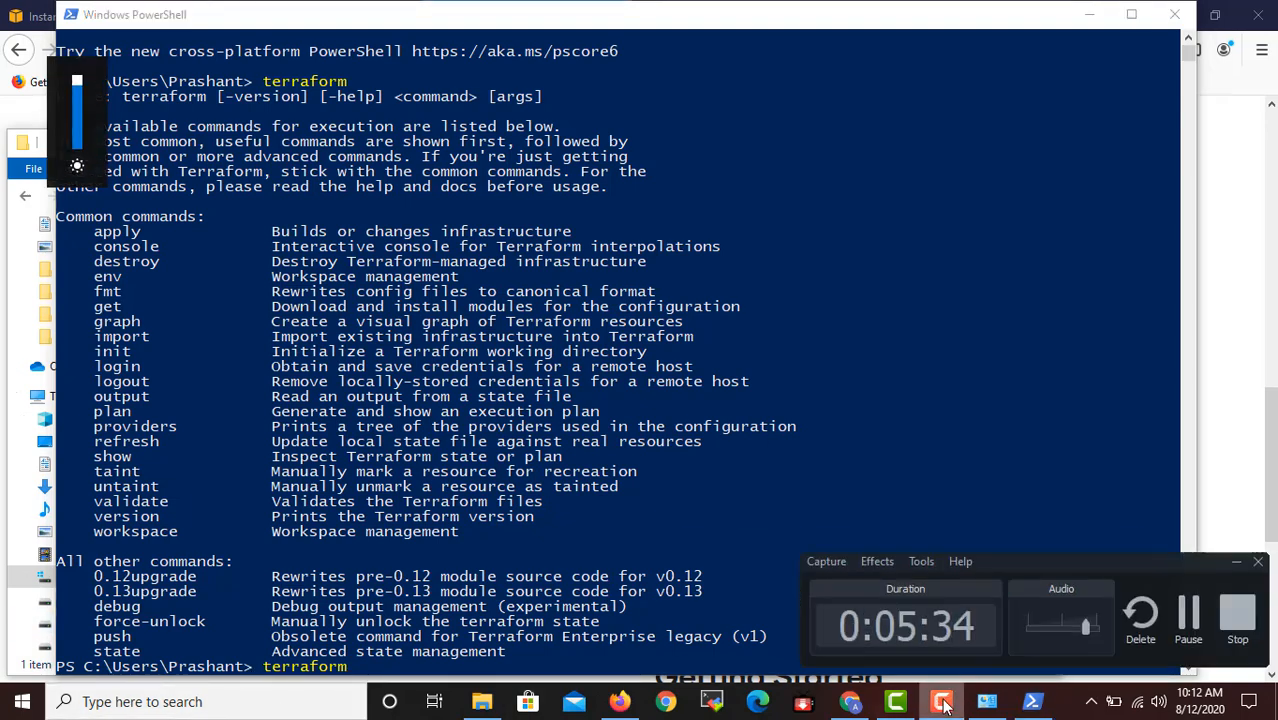
left_click(668, 458)
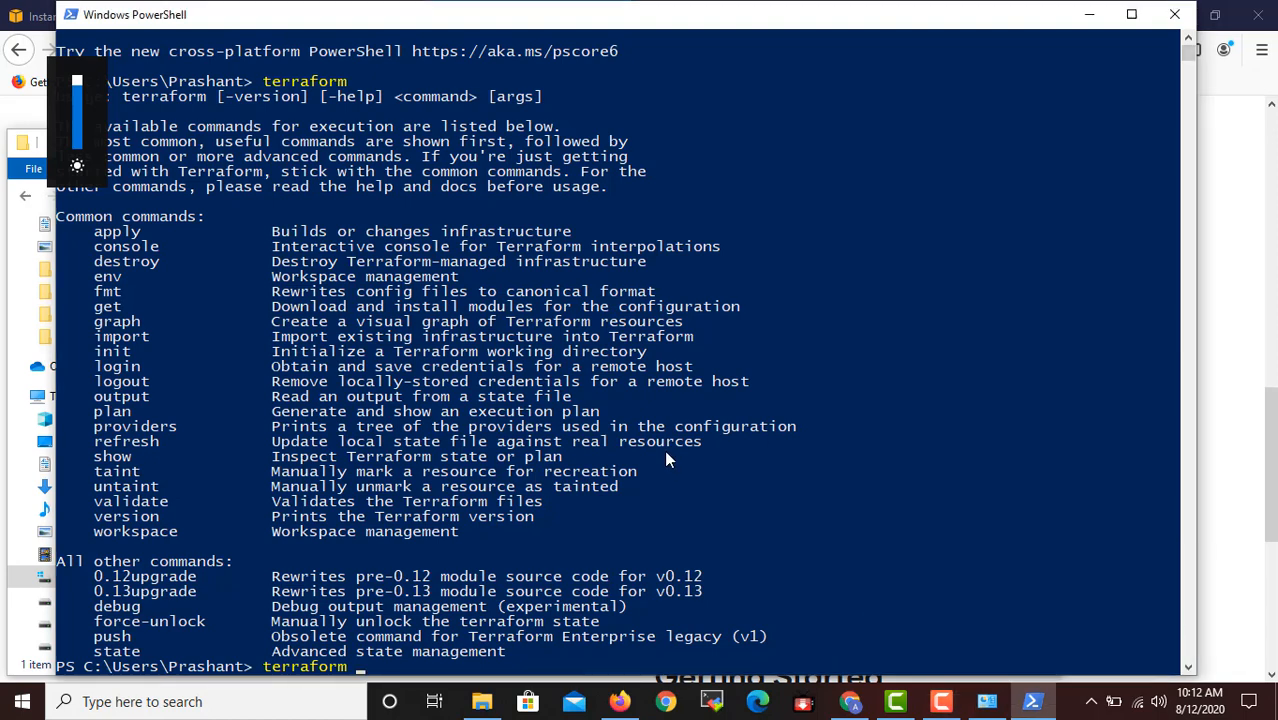
type("-version")
key("Return")
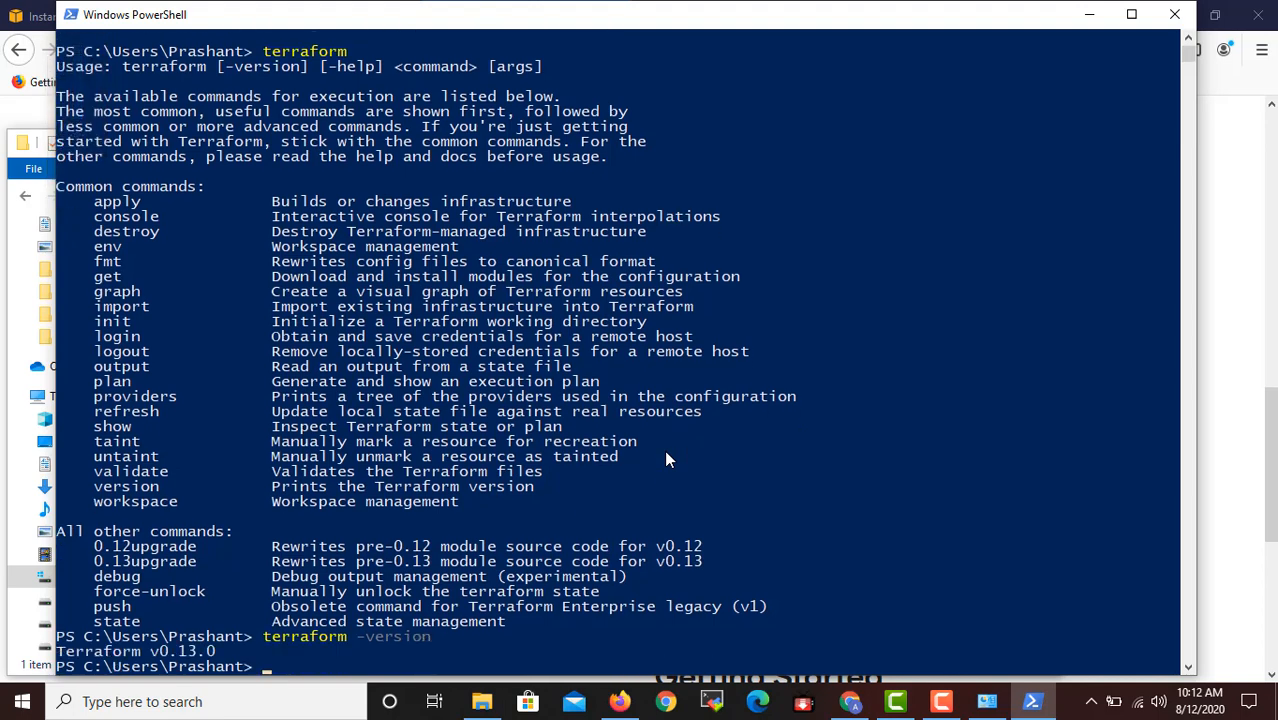
key("XF86MonBrightnessUp")
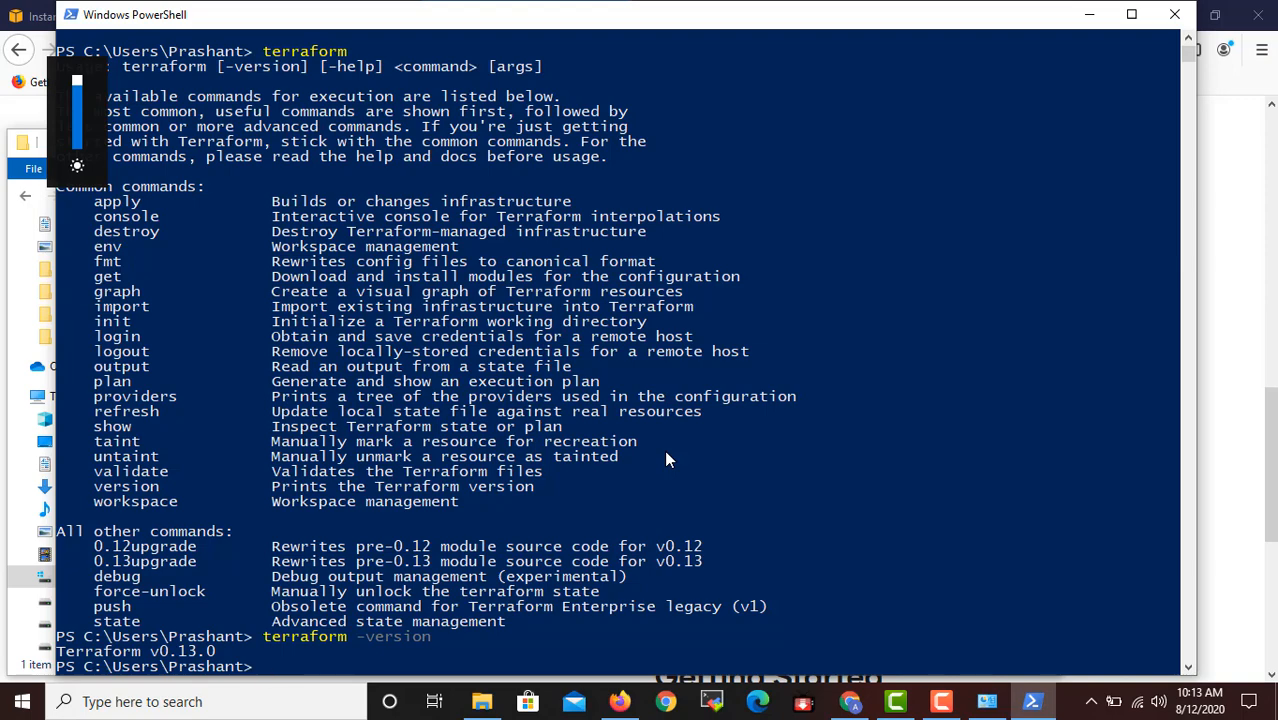
Close the System window and create a new text document named main.tf in C:\terraform, accepting the extension change.
left_click(1089, 14)
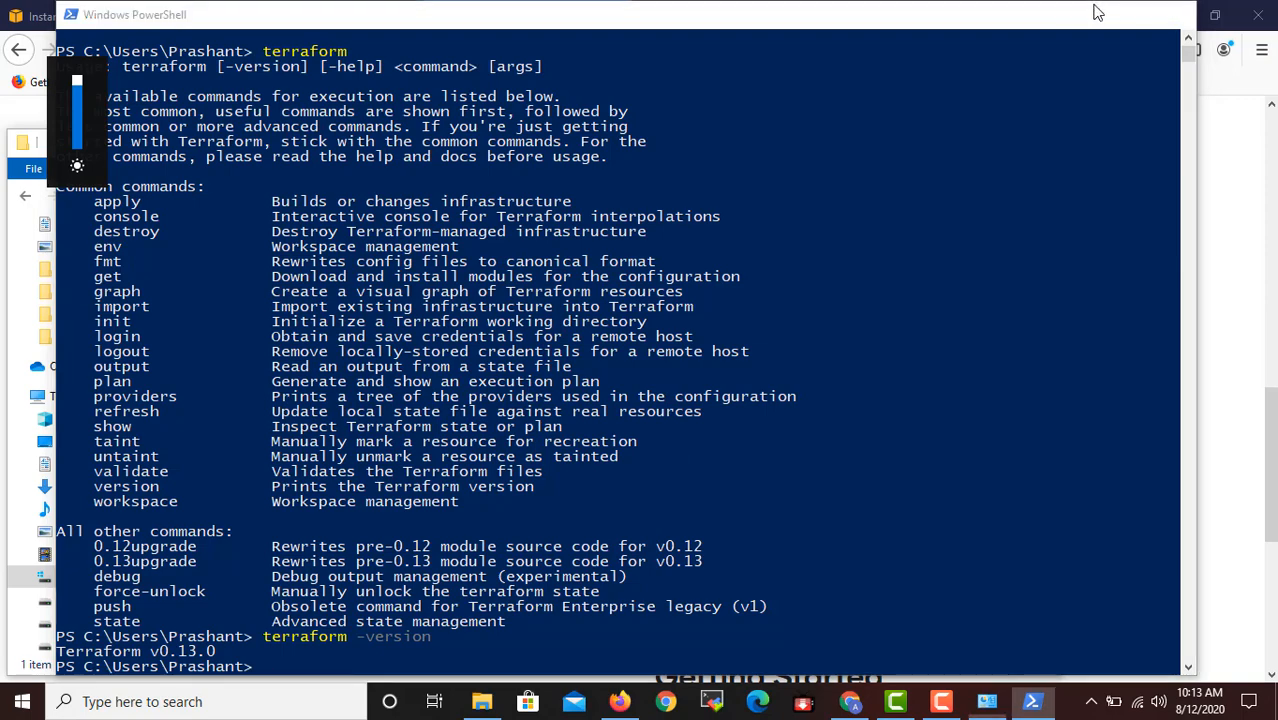
left_click(1153, 83)
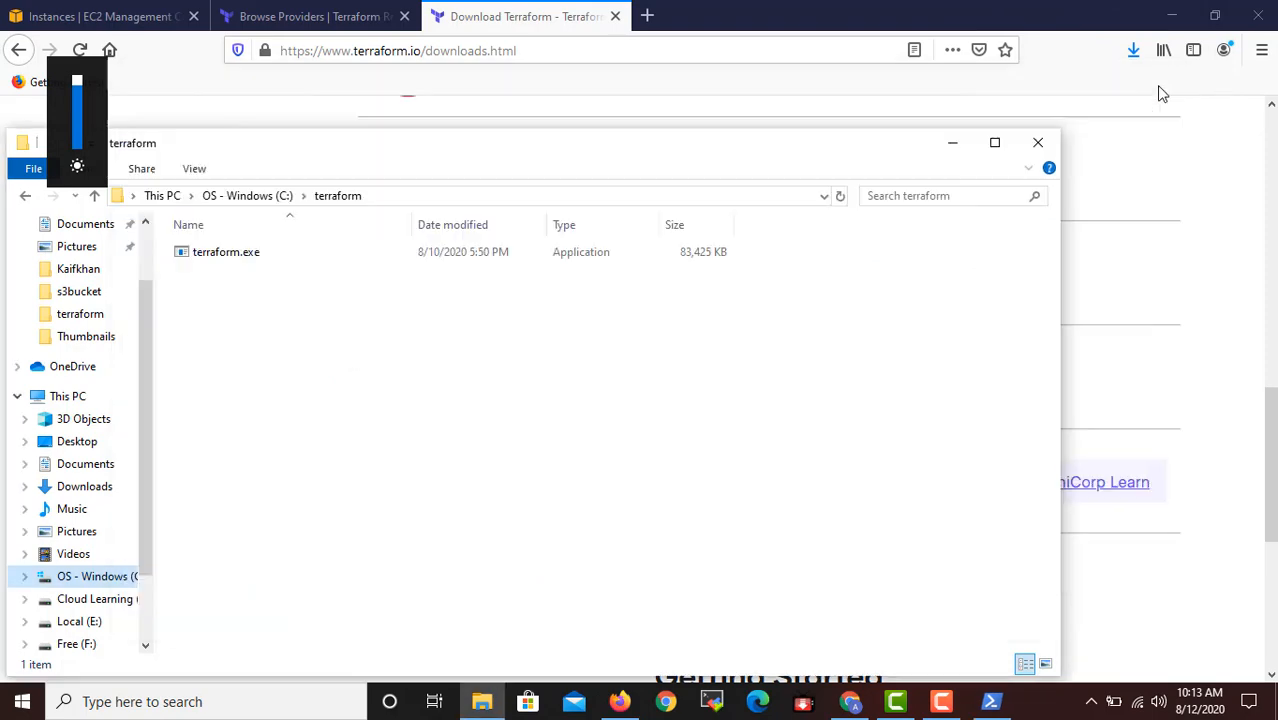
right_click(223, 323)
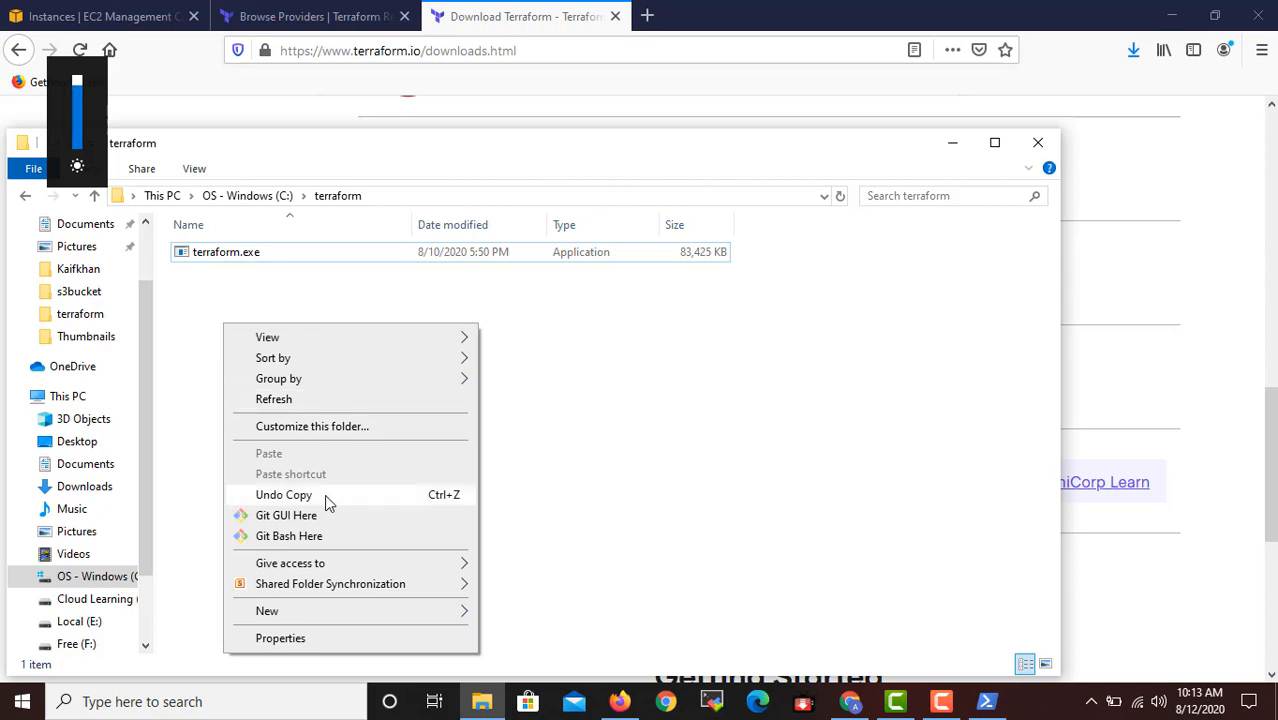
mouse_move(326, 612)
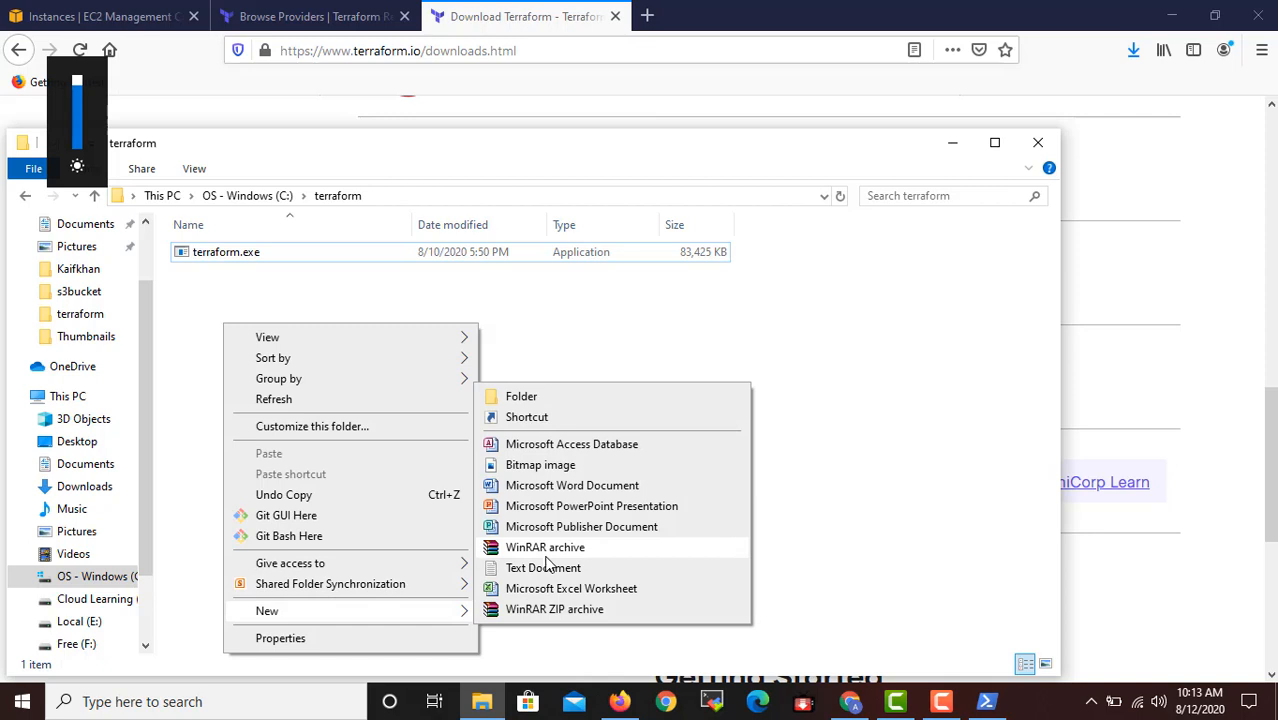
left_click(550, 568)
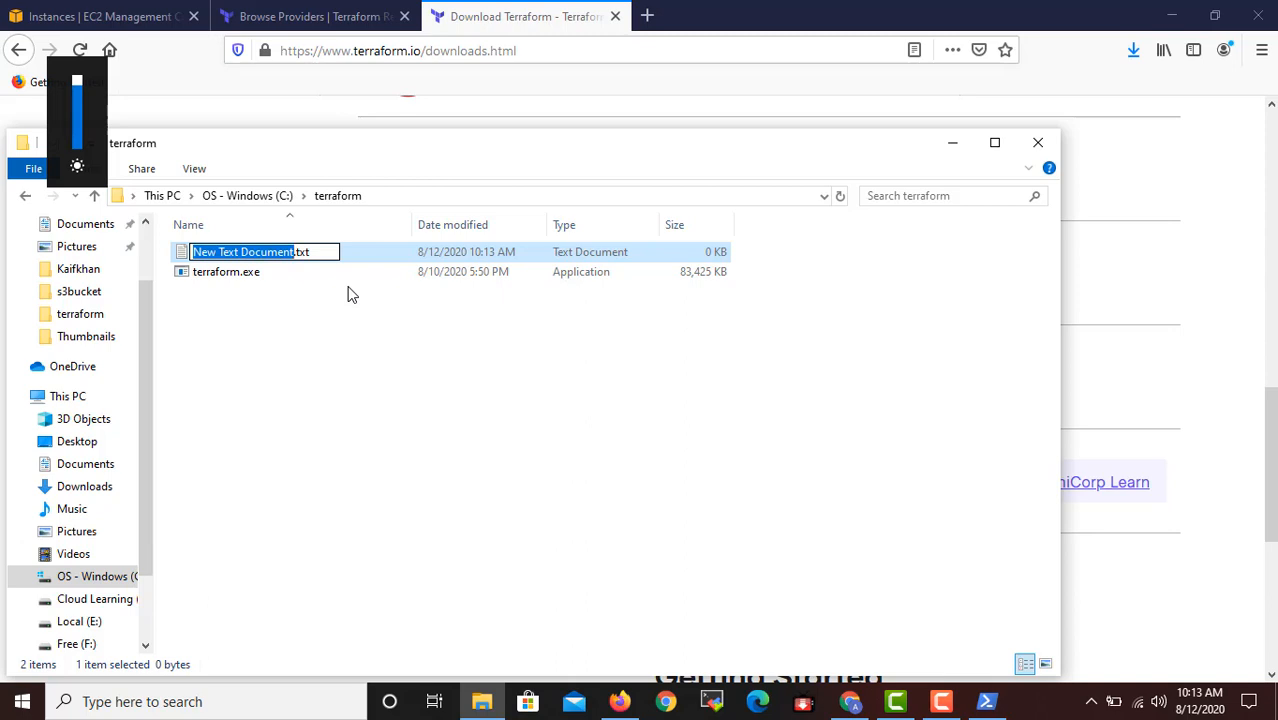
type("main")
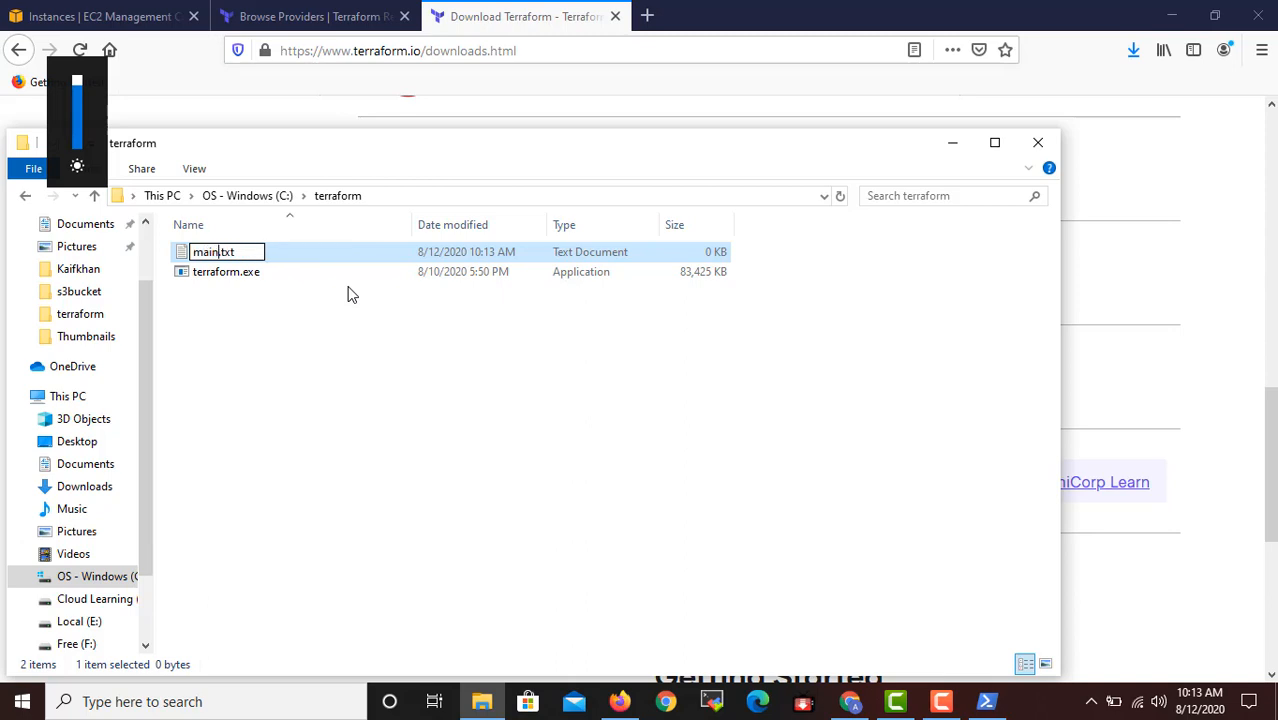
key("BackSpace")
key("BackSpace")
type("f")
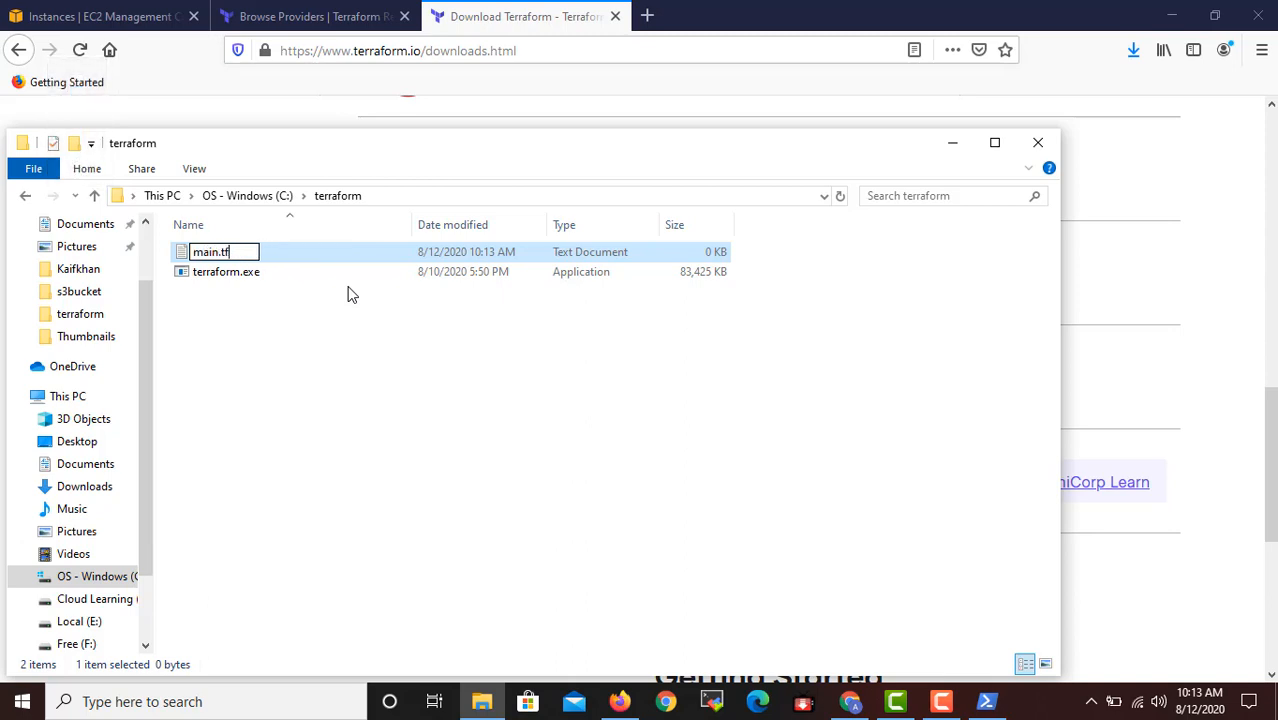
key("Return")
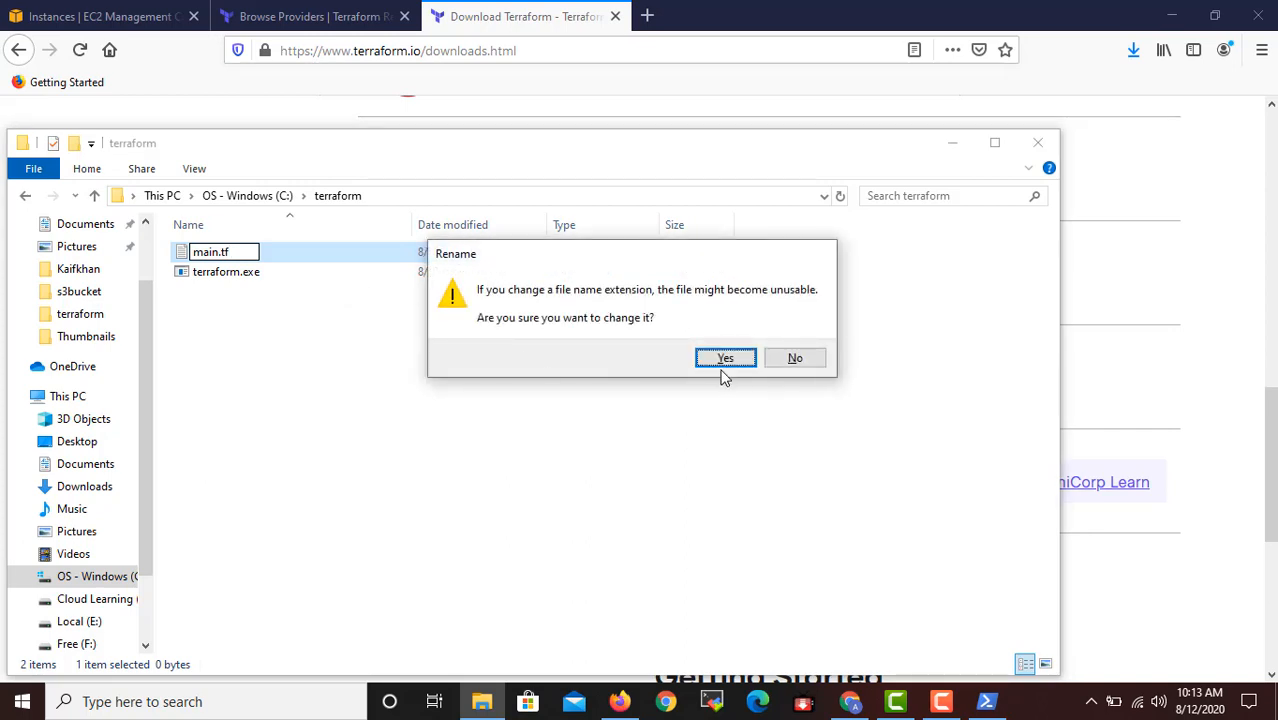
left_click(726, 360)
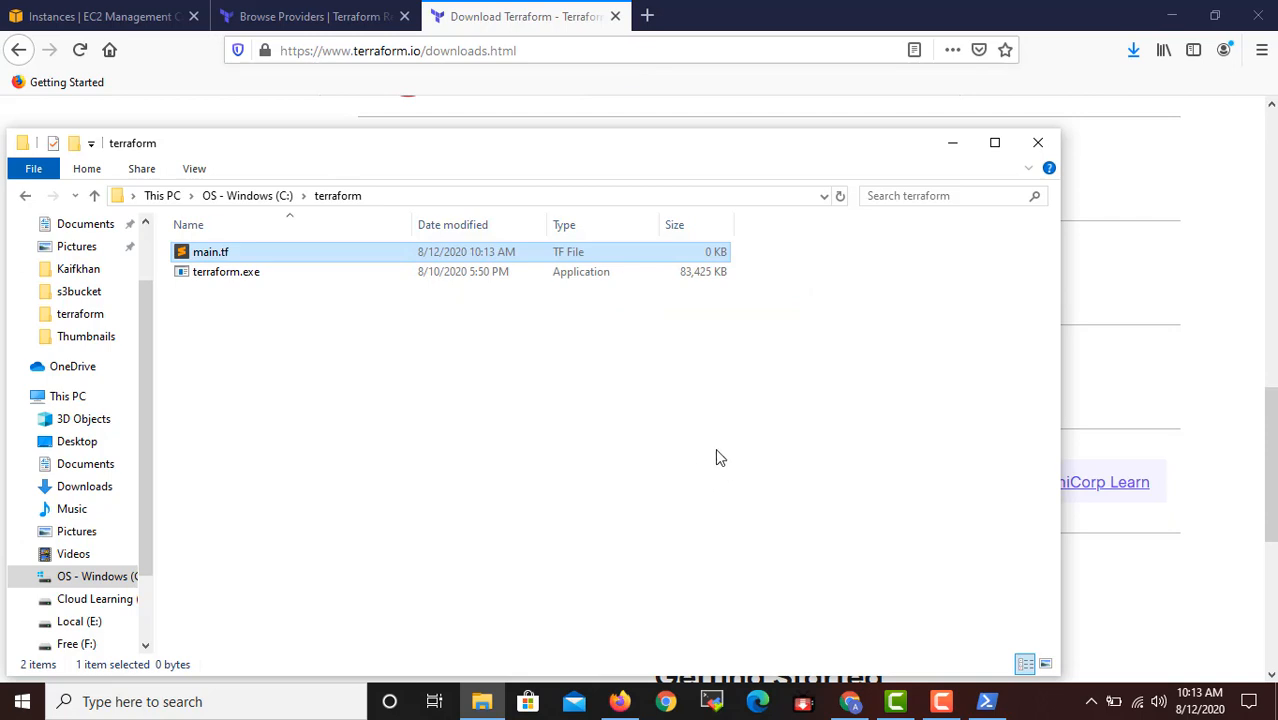
key("XF86MonBrightnessUp")
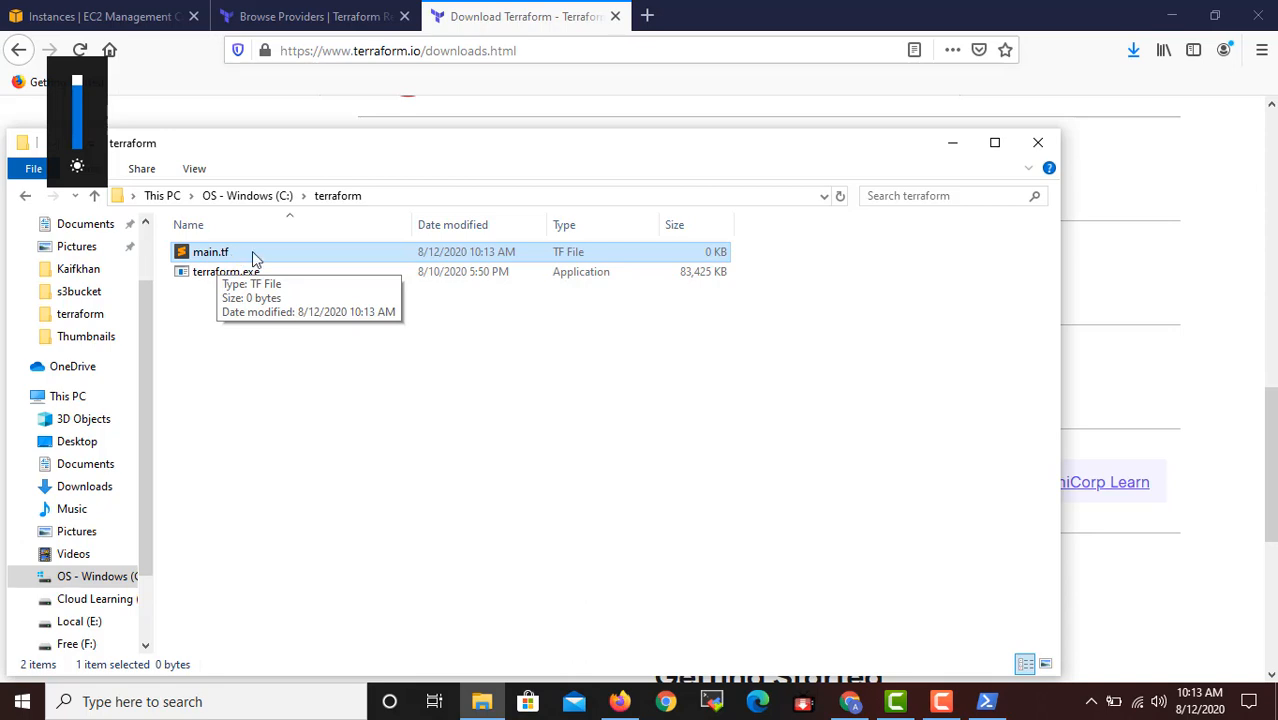
Return to the PowerShell session and run terraform init in the user's home directory.
left_click(952, 147)
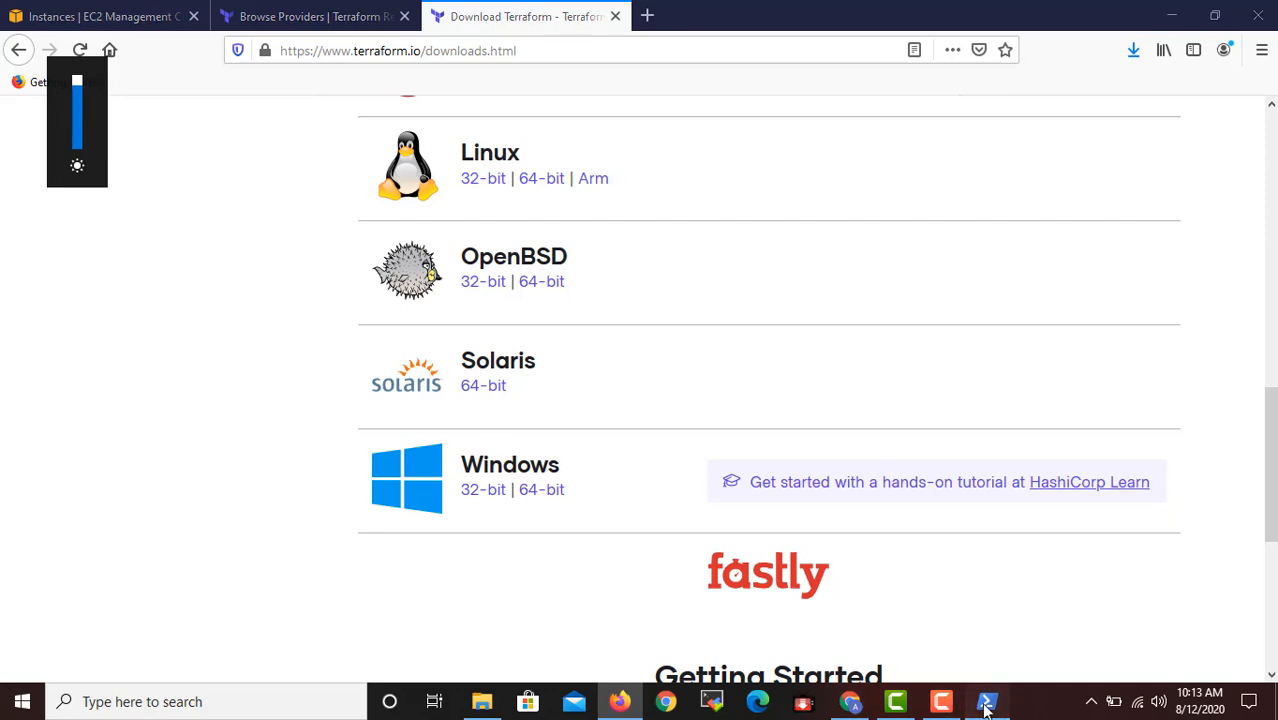
left_click(986, 701)
scroll(735, 568, "down", 1)
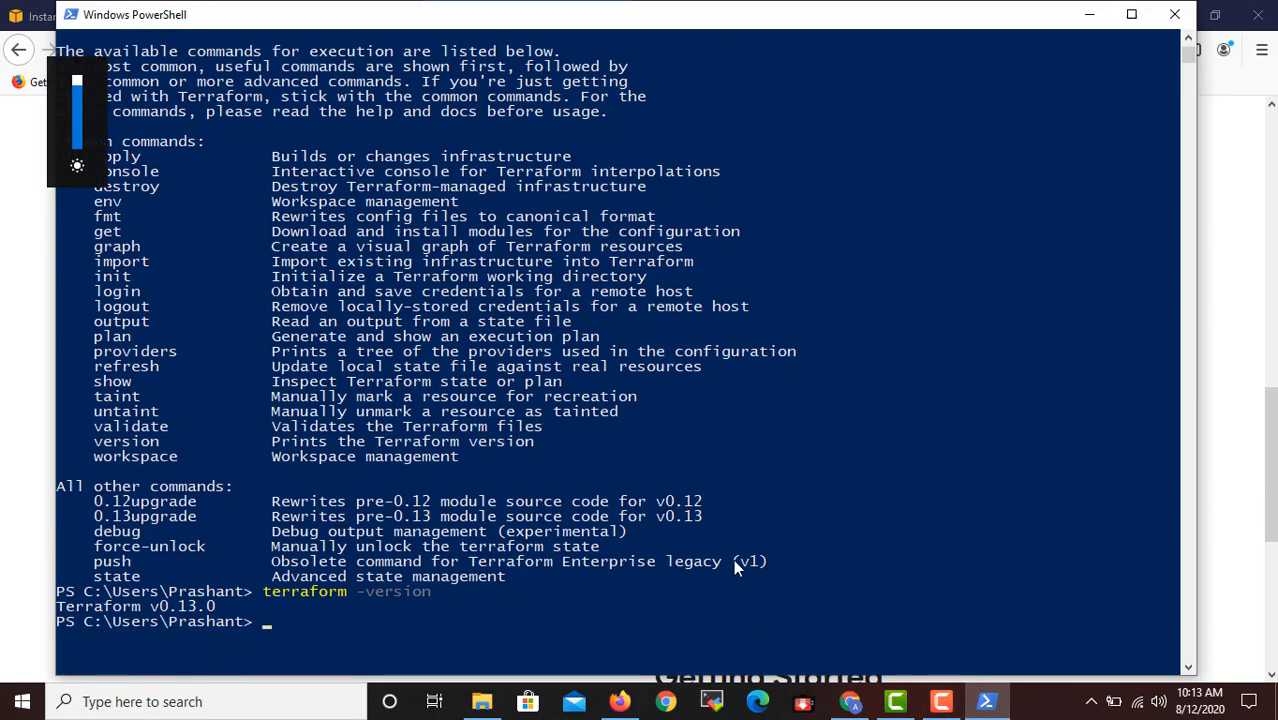
type("terraform init")
key("Return")
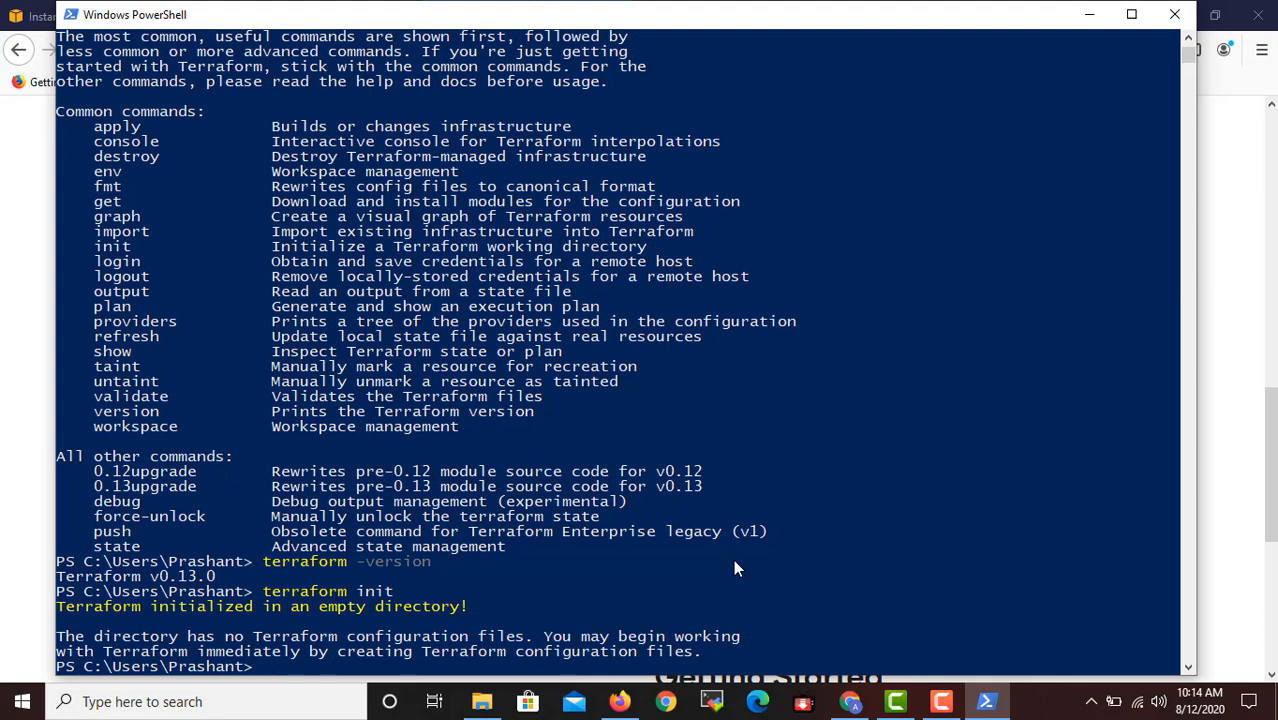
Change to the root of the C: drive with cd \ and list its contents with dir.
type("cd \\")
key("Return")
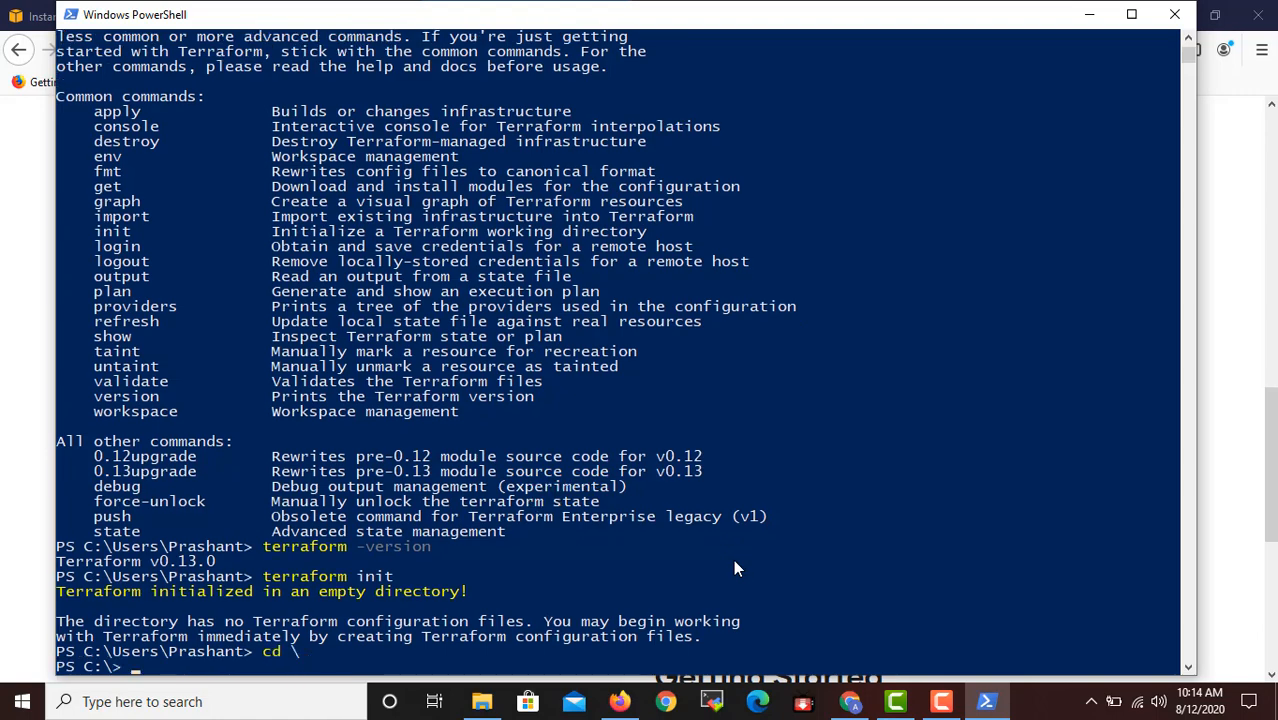
type("dir")
key("Return")
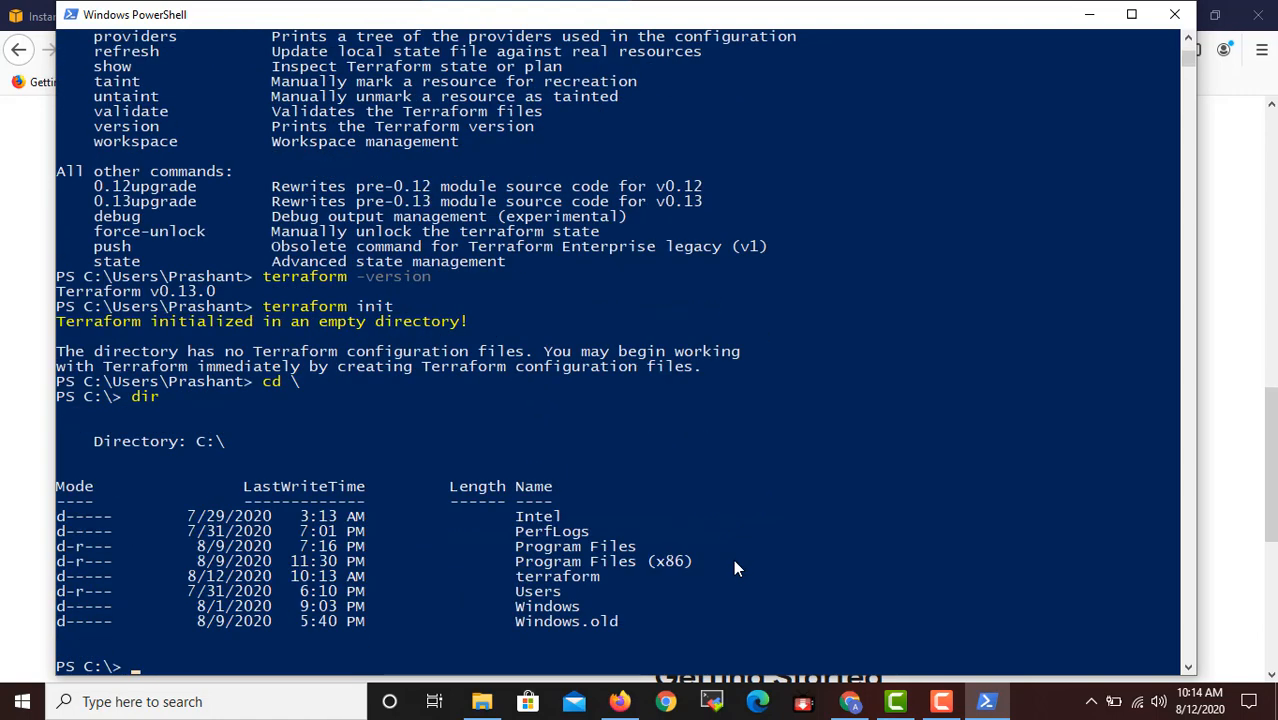
Change into the terraform folder and list its files with dir.
type("cd terra")
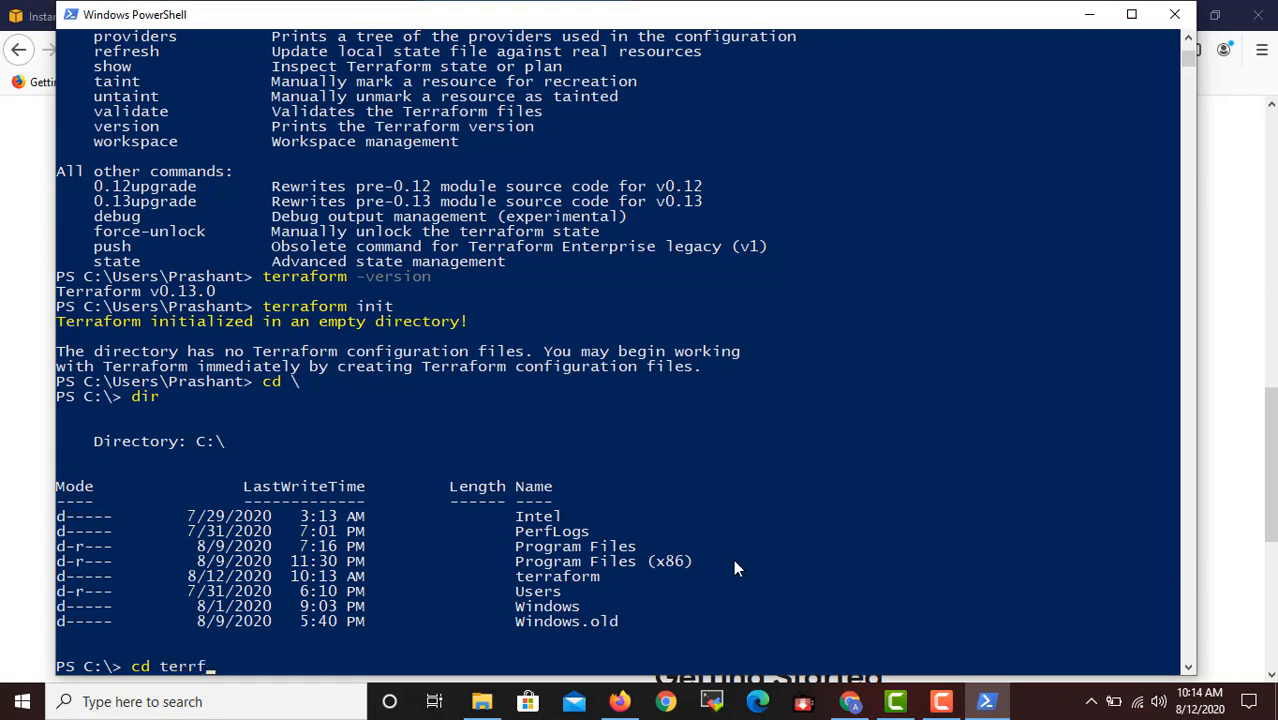
type("form")
key("Return")
type("dir")
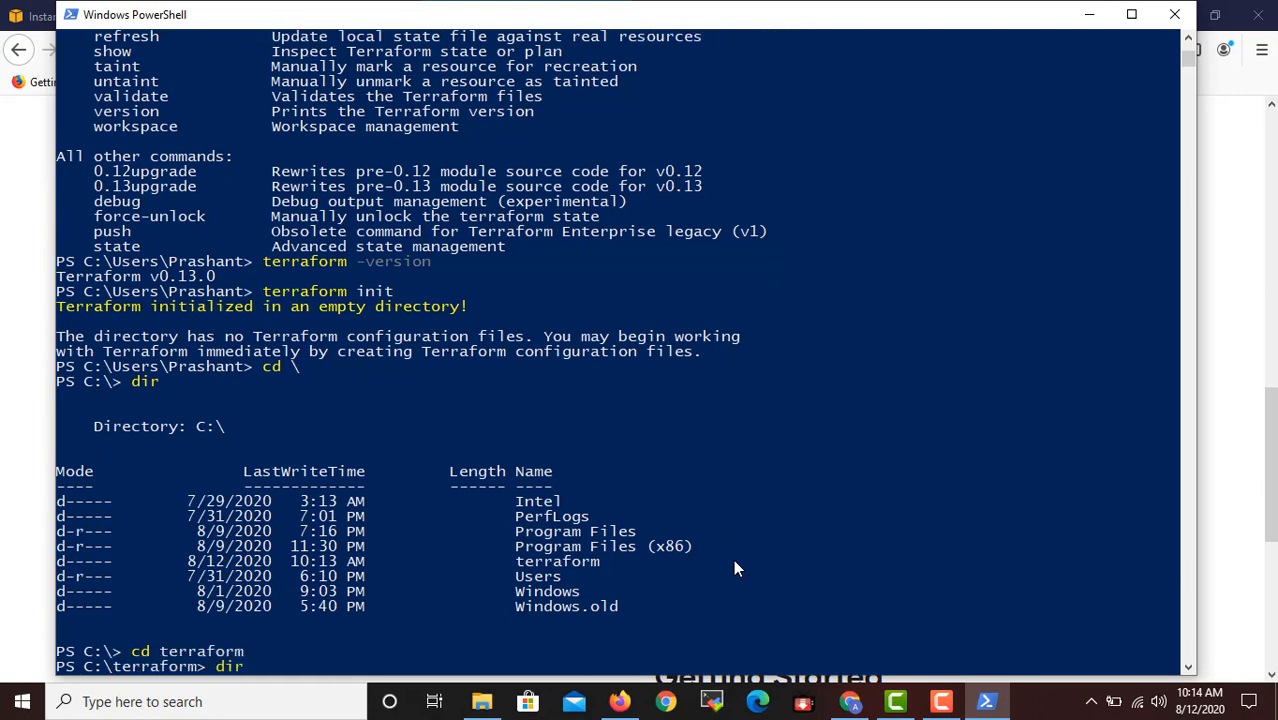
key("Return")
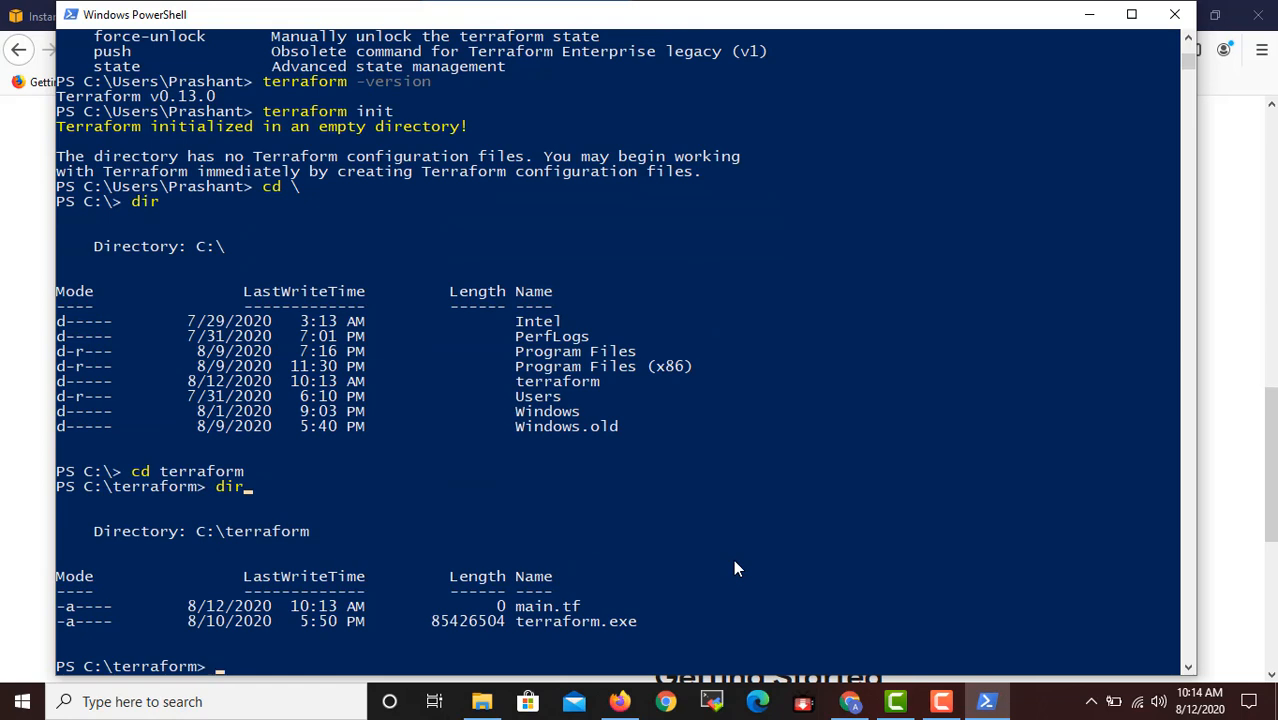
Run terraform init inside C:\terraform to initialize the working directory.
type("terr")
type("aform init")
key("Return")
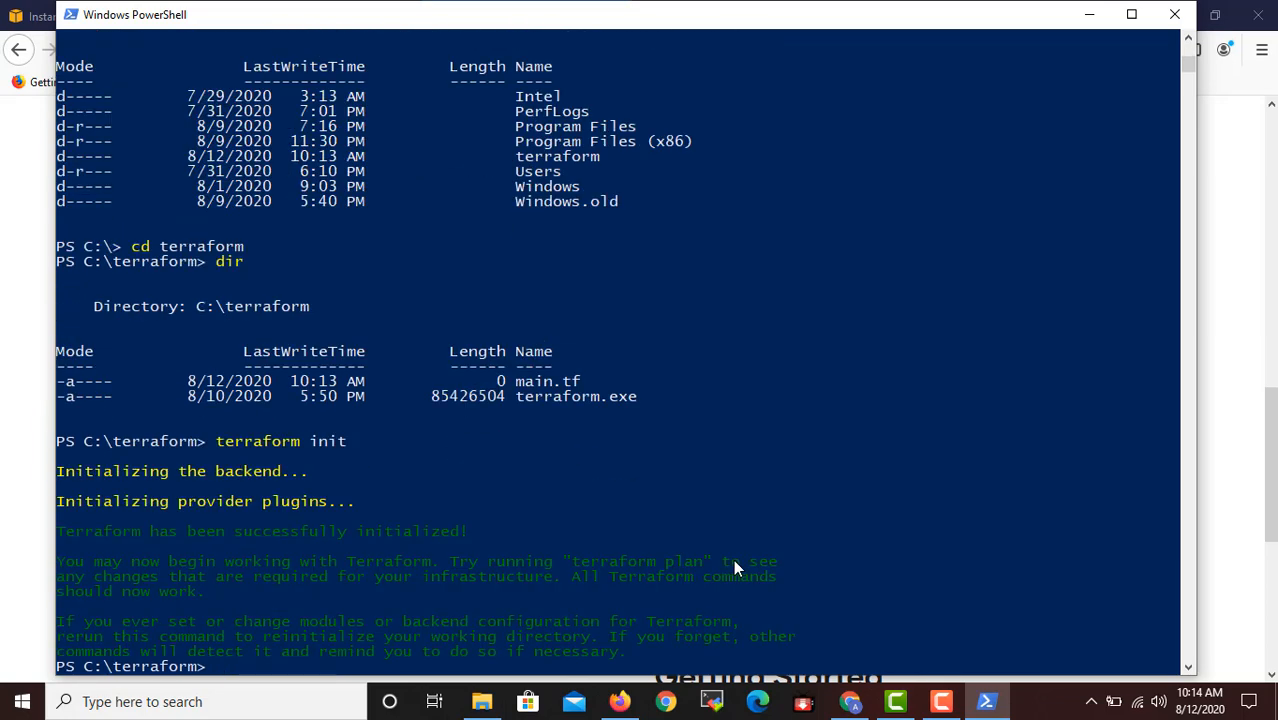
key("XF86MonBrightnessUp")
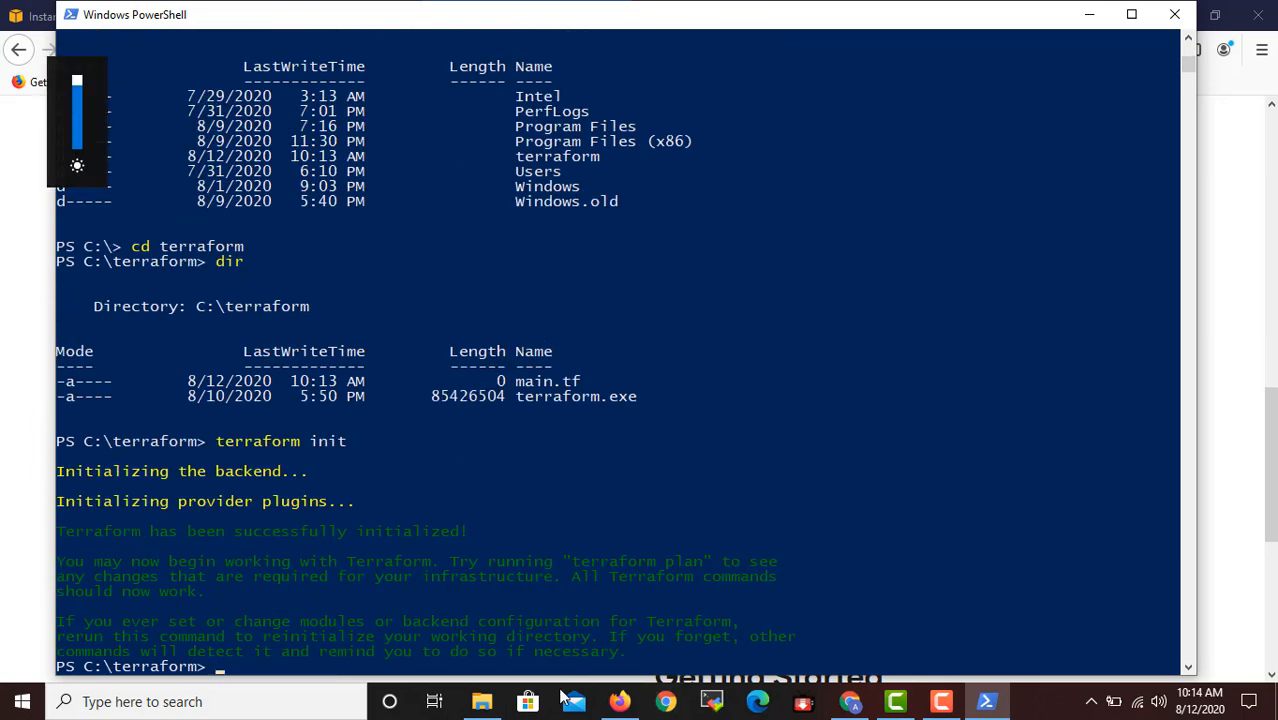
Switch to File Explorer and open the .terraform folder inside C:\terraform to inspect its contents.
left_click(481, 701)
right_click(262, 433)
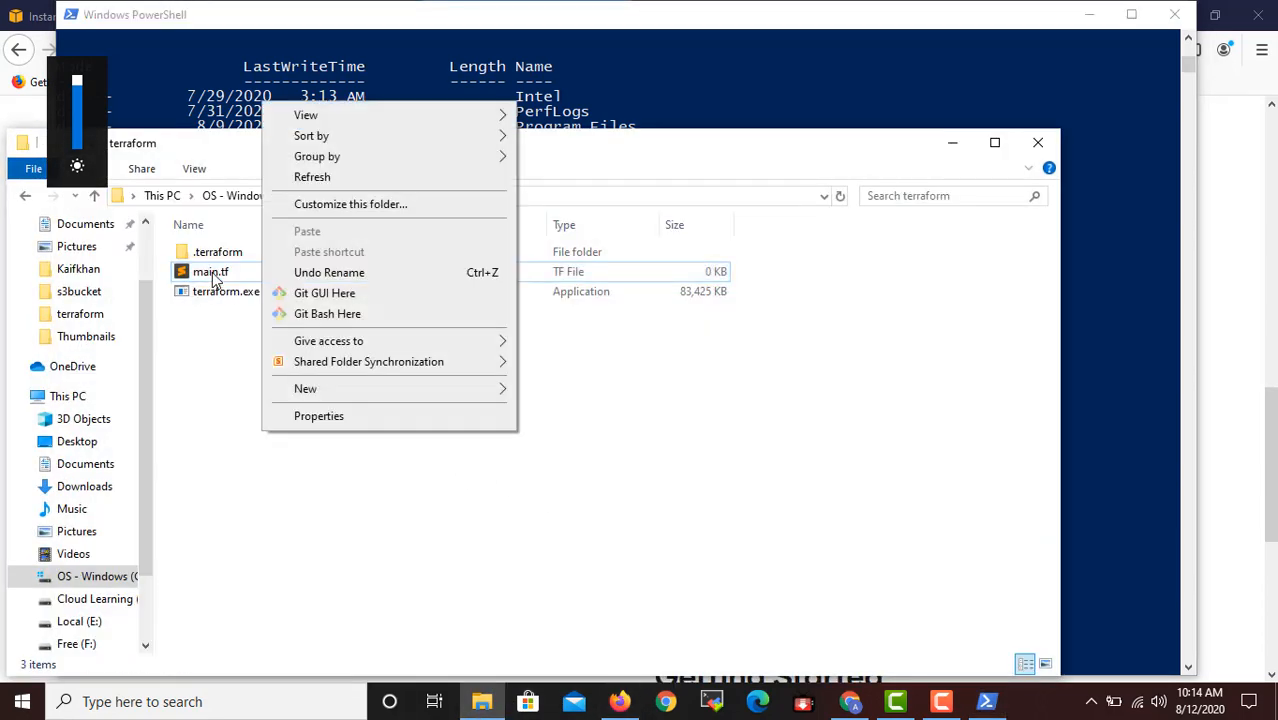
left_click(224, 256)
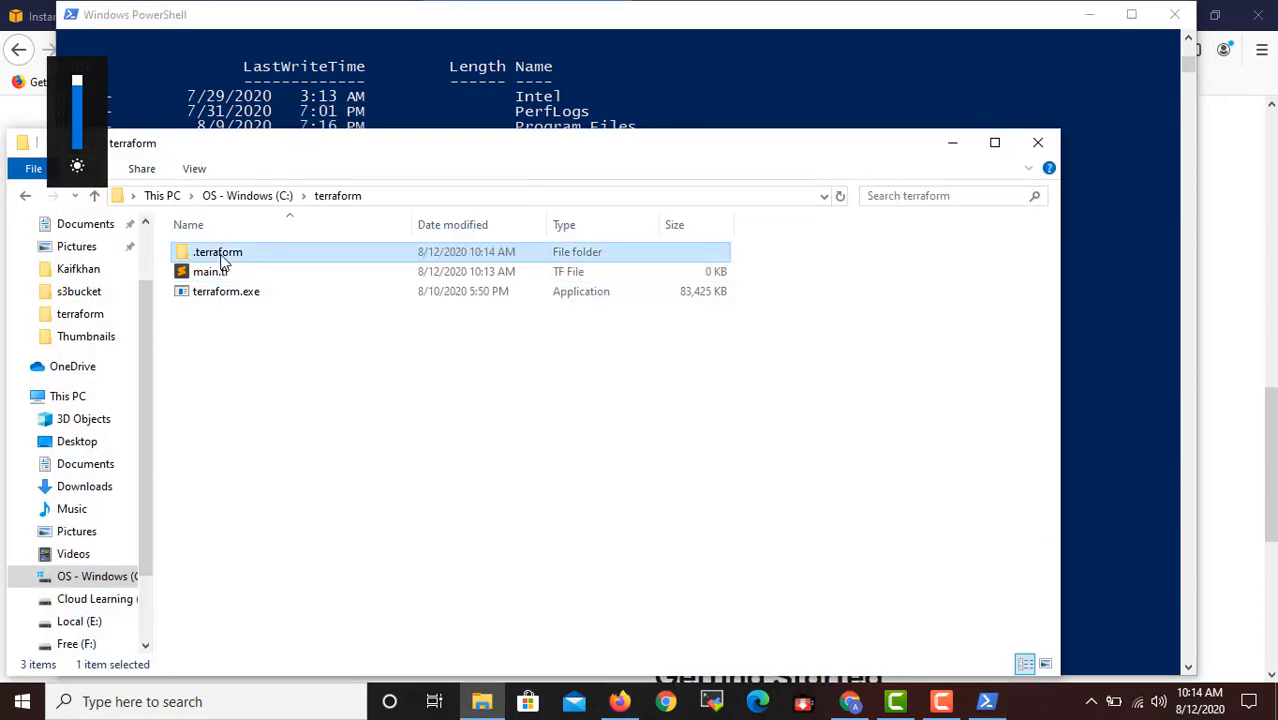
double_click(224, 256)
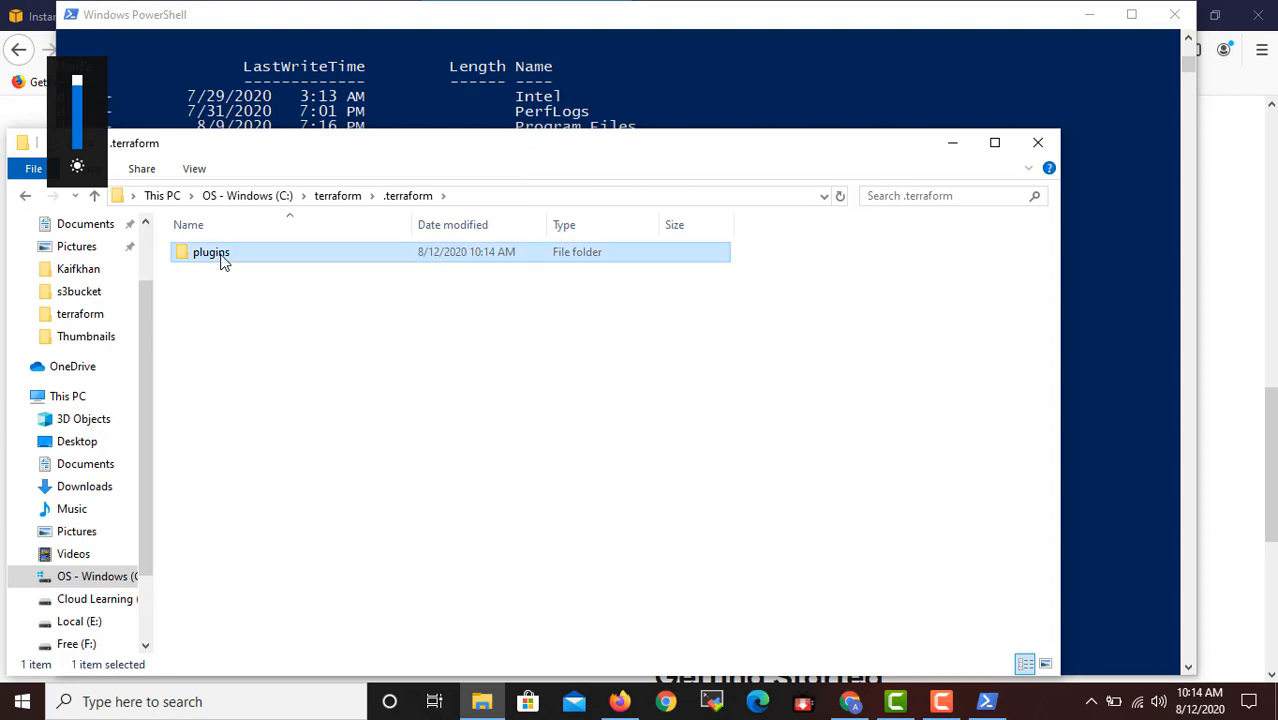
Inspect the contents of the plugins folder inside .terraform, return to the parent folder and minimize File Explorer.
double_click(222, 256)
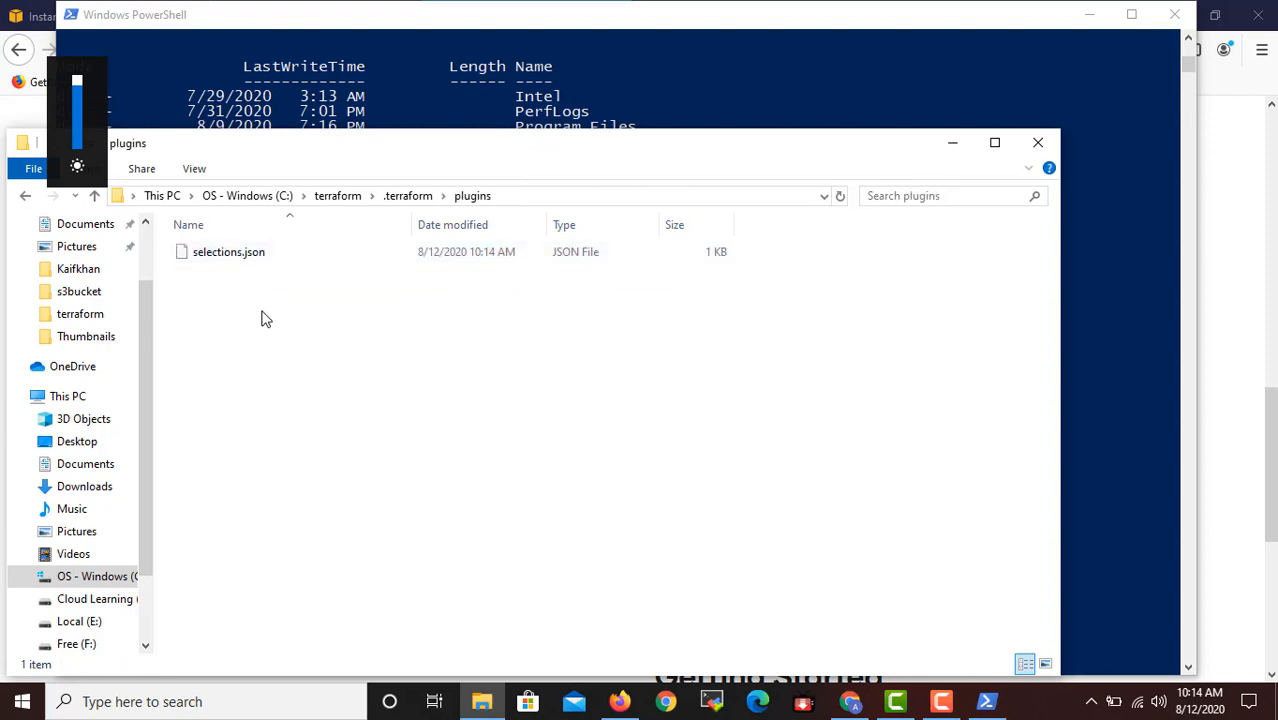
left_click(28, 197)
left_click(952, 142)
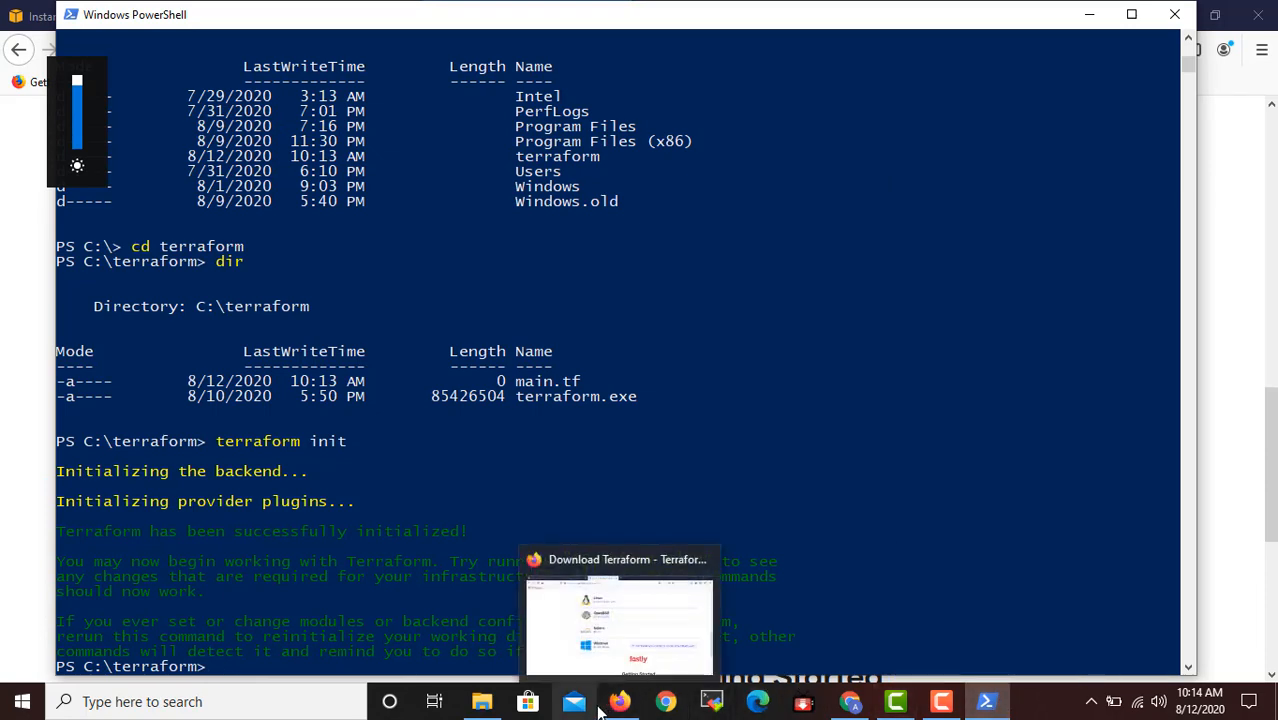
Switch to Firefox and load terraform.io in the tab showing the Terraform Registry providers.
left_click(630, 704)
left_click(310, 18)
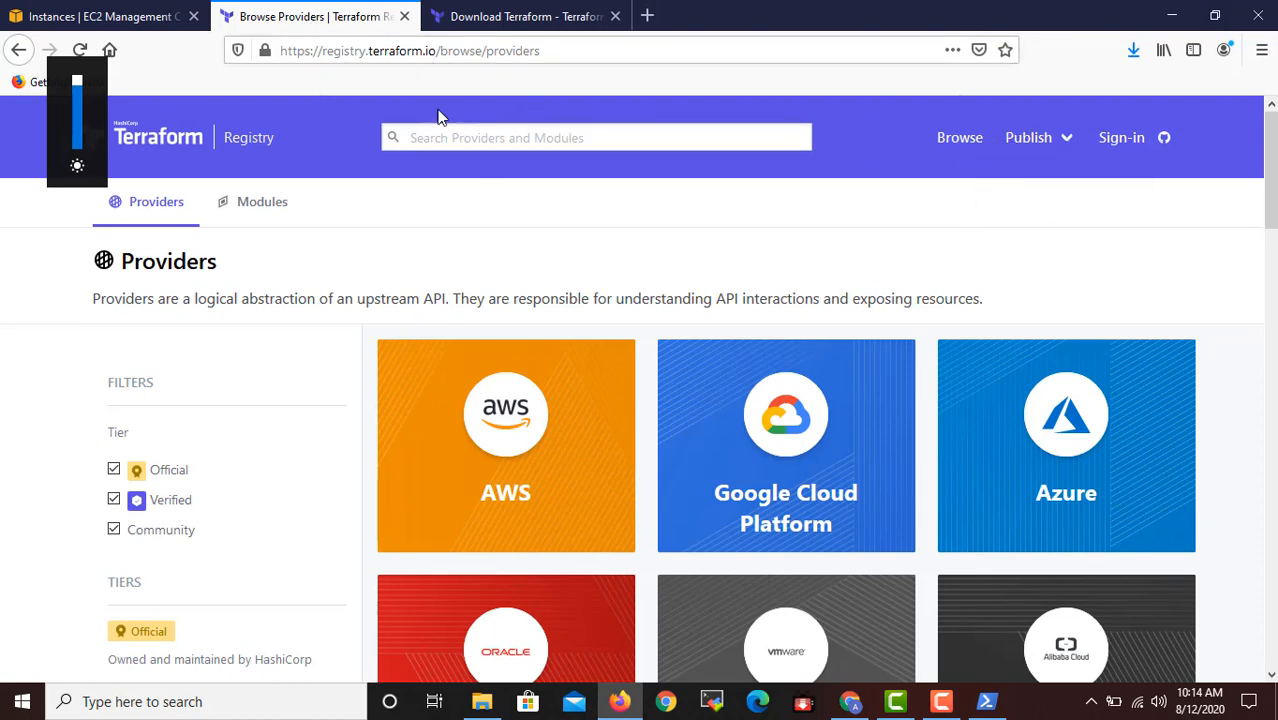
left_click(594, 51)
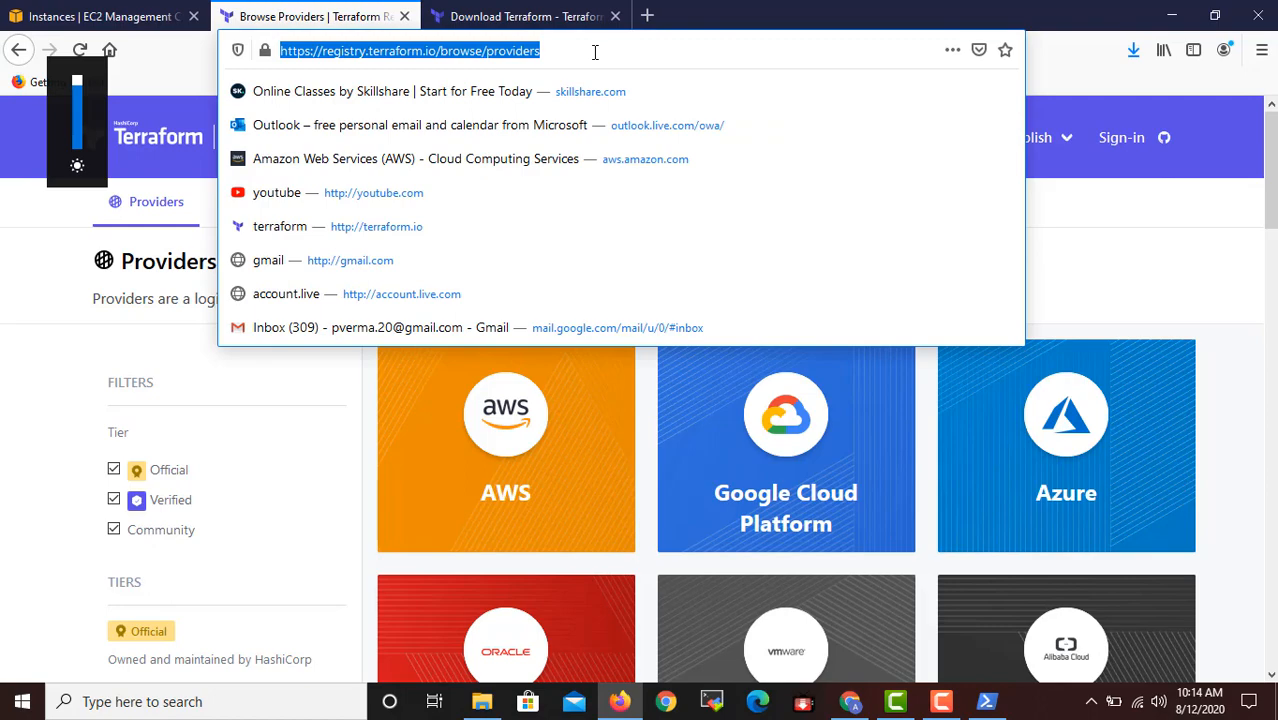
type("ter")
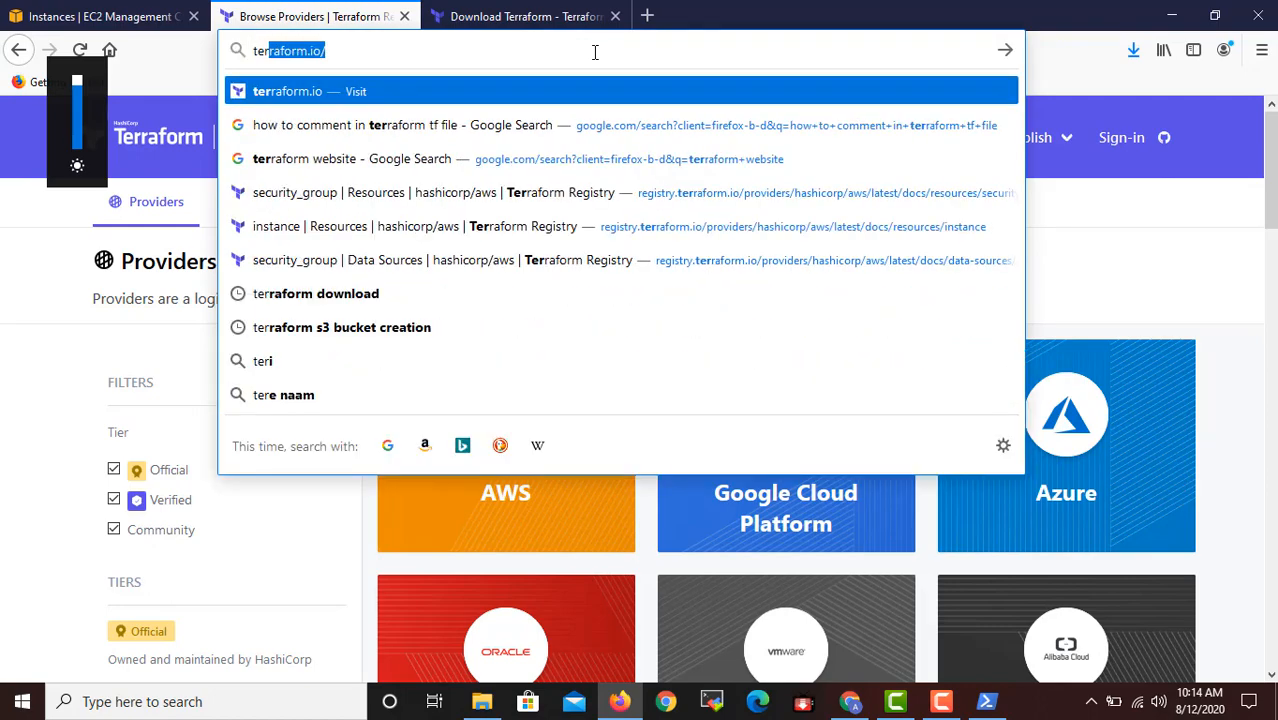
key("Return")
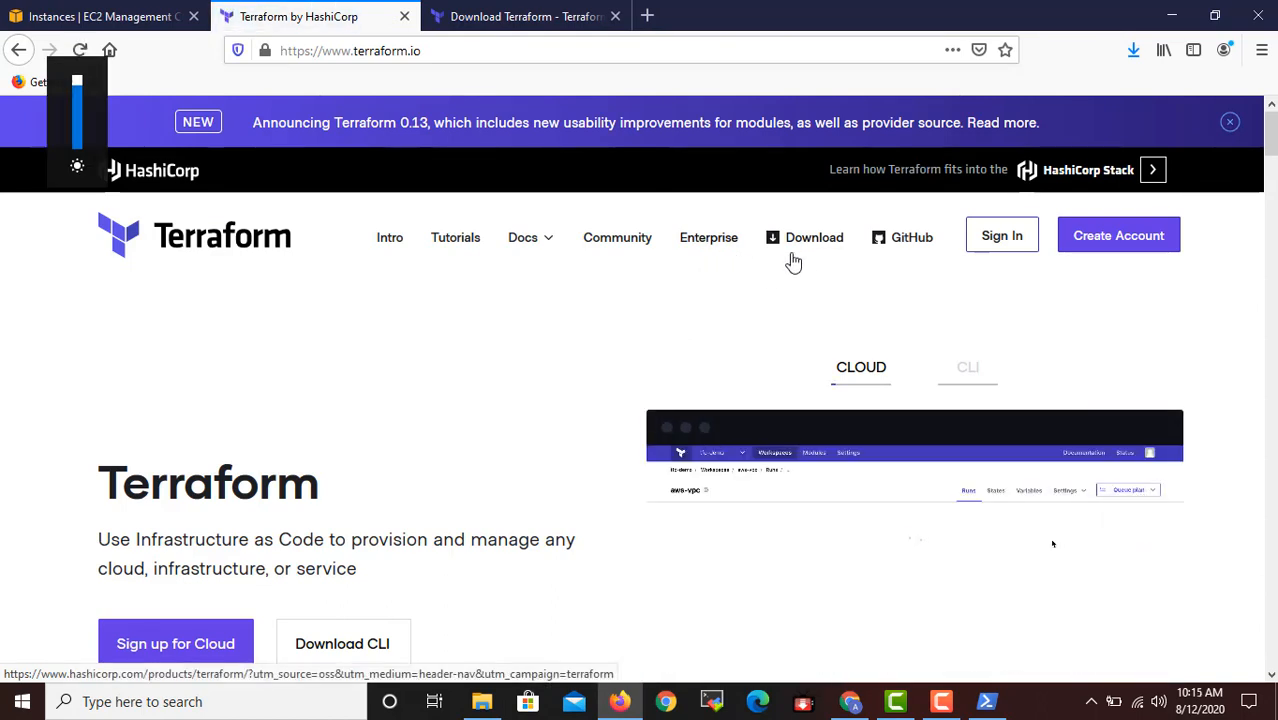
Open the Docs home page of the Terraform site and skim its documentation sections.
left_click(525, 240)
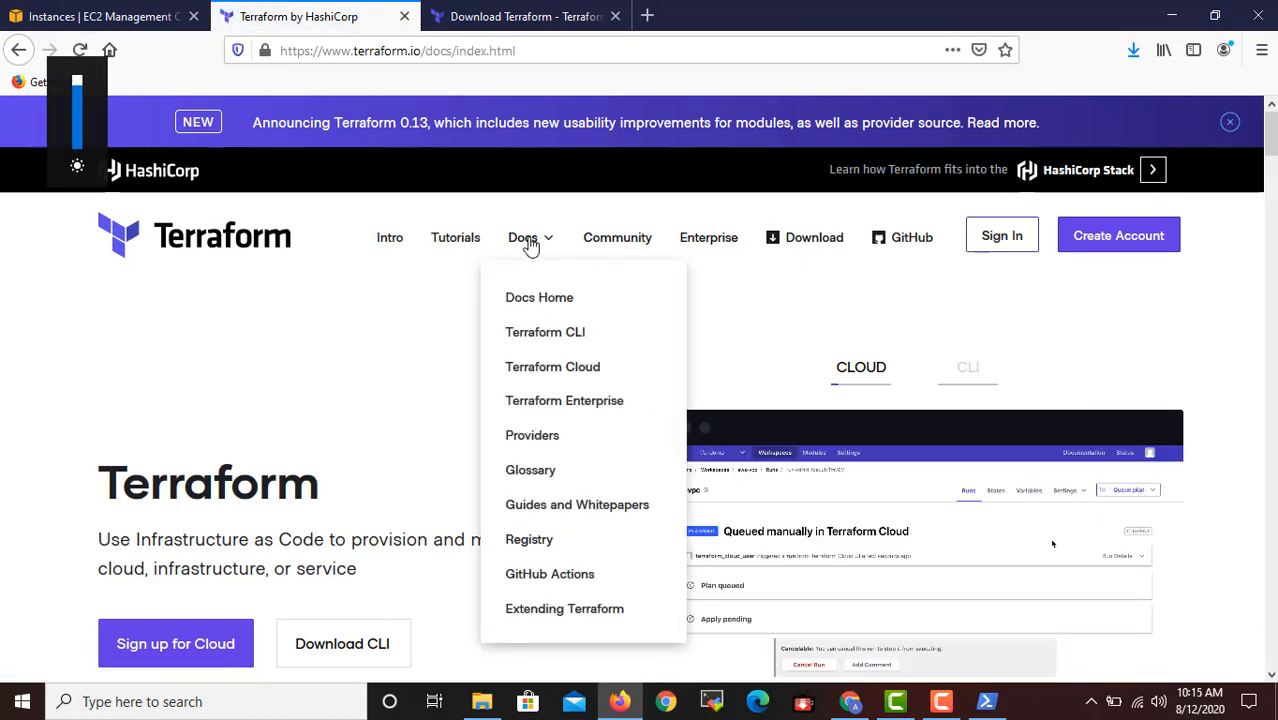
scroll(202, 451, "down", 3)
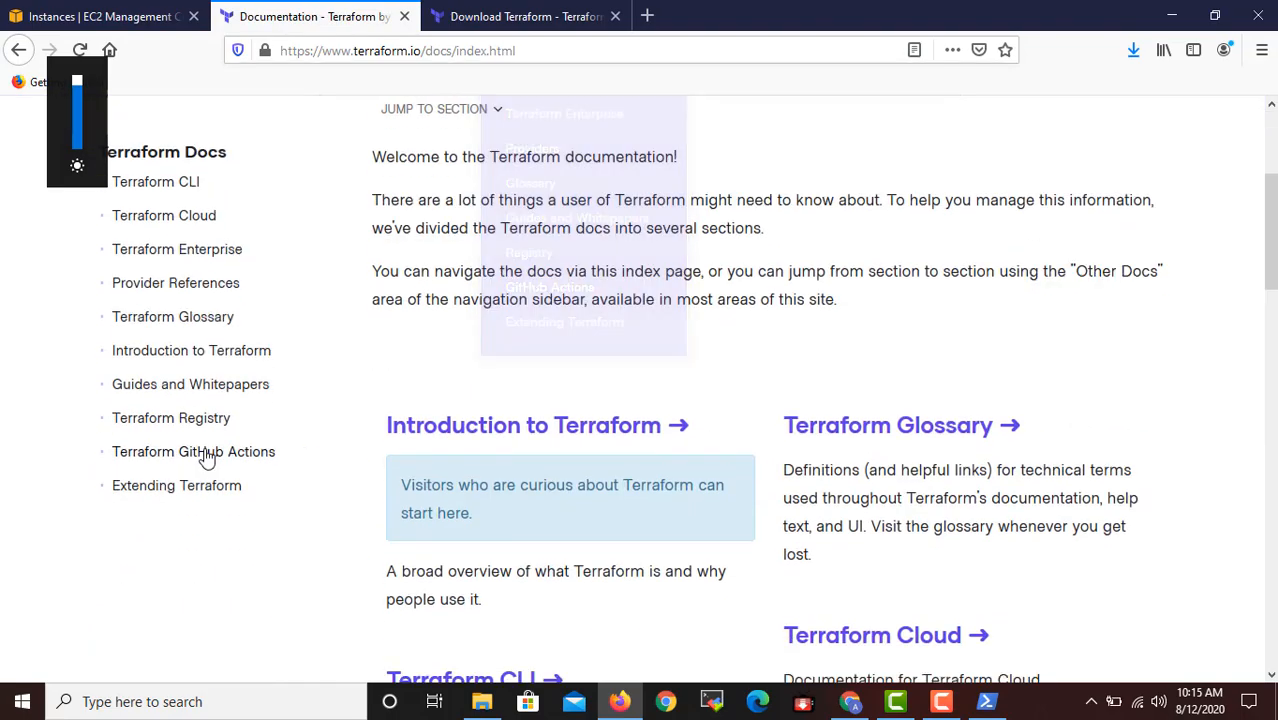
scroll(626, 330, "down", 15)
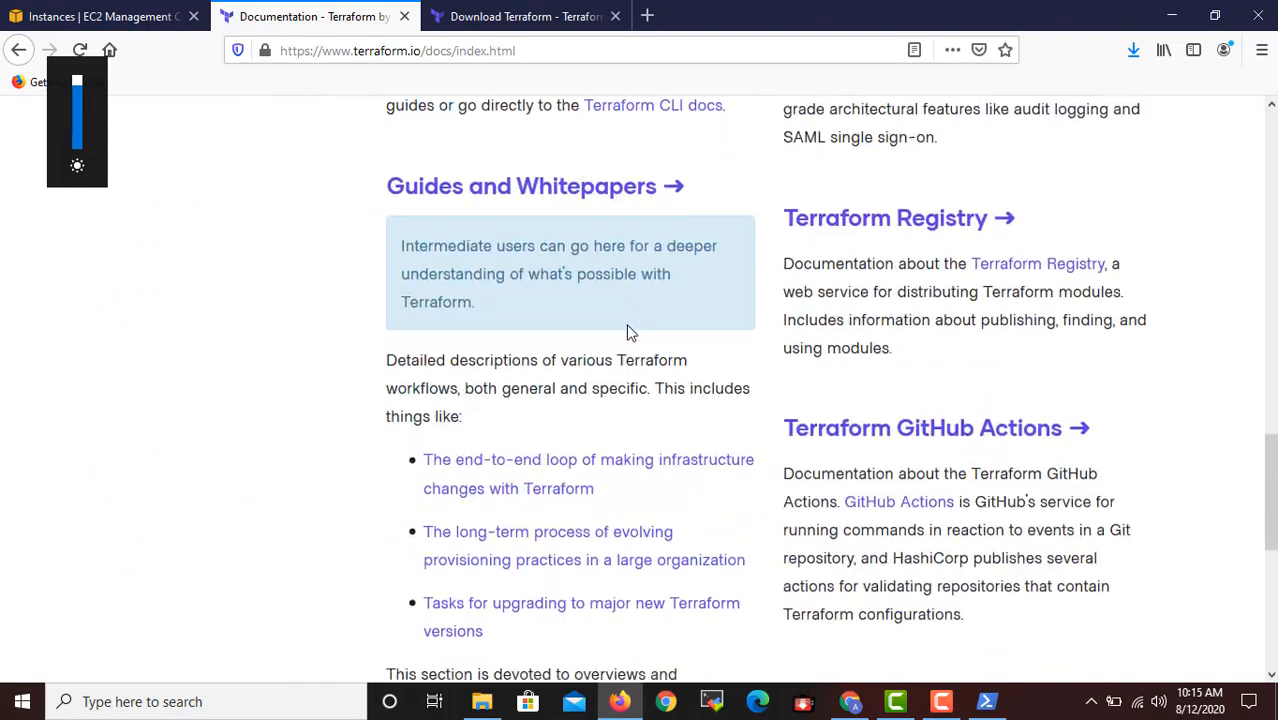
scroll(630, 333, "up", 15)
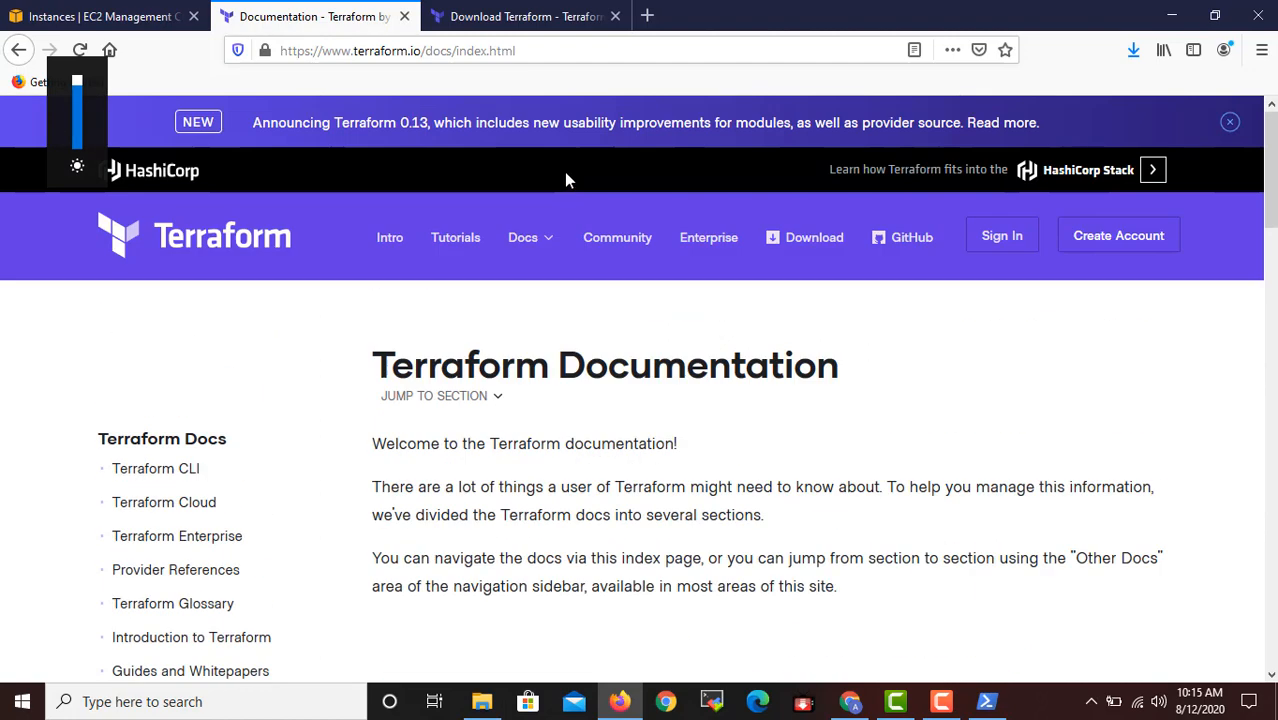
Go to the Providers page in the Terraform docs and open the AWS provider's documentation from the provider list.
mouse_move(538, 252)
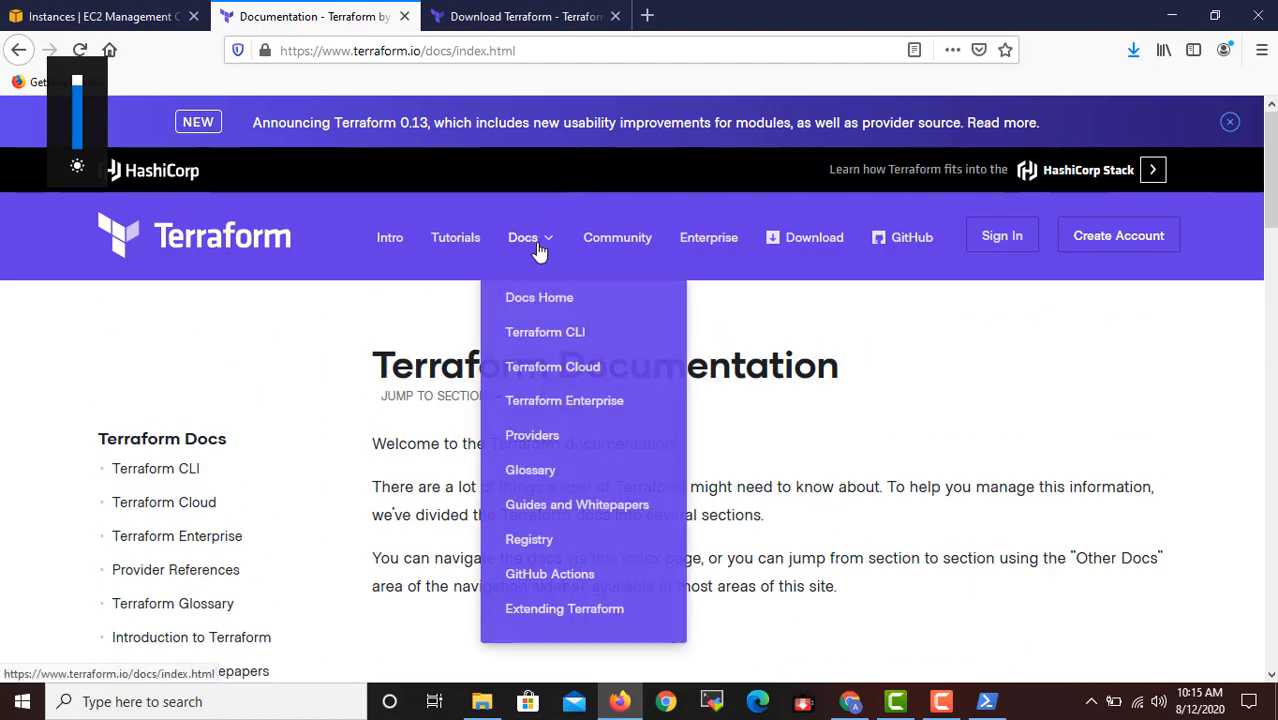
left_click(535, 440)
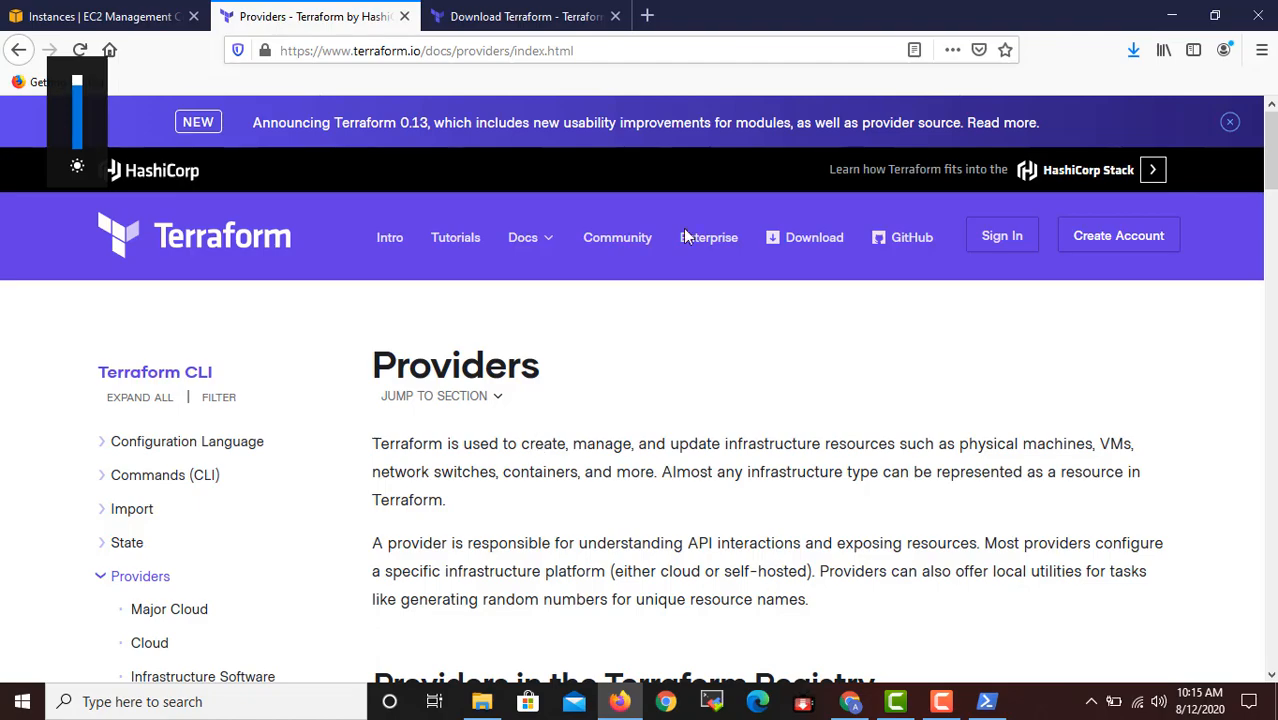
scroll(657, 541, "down", 10)
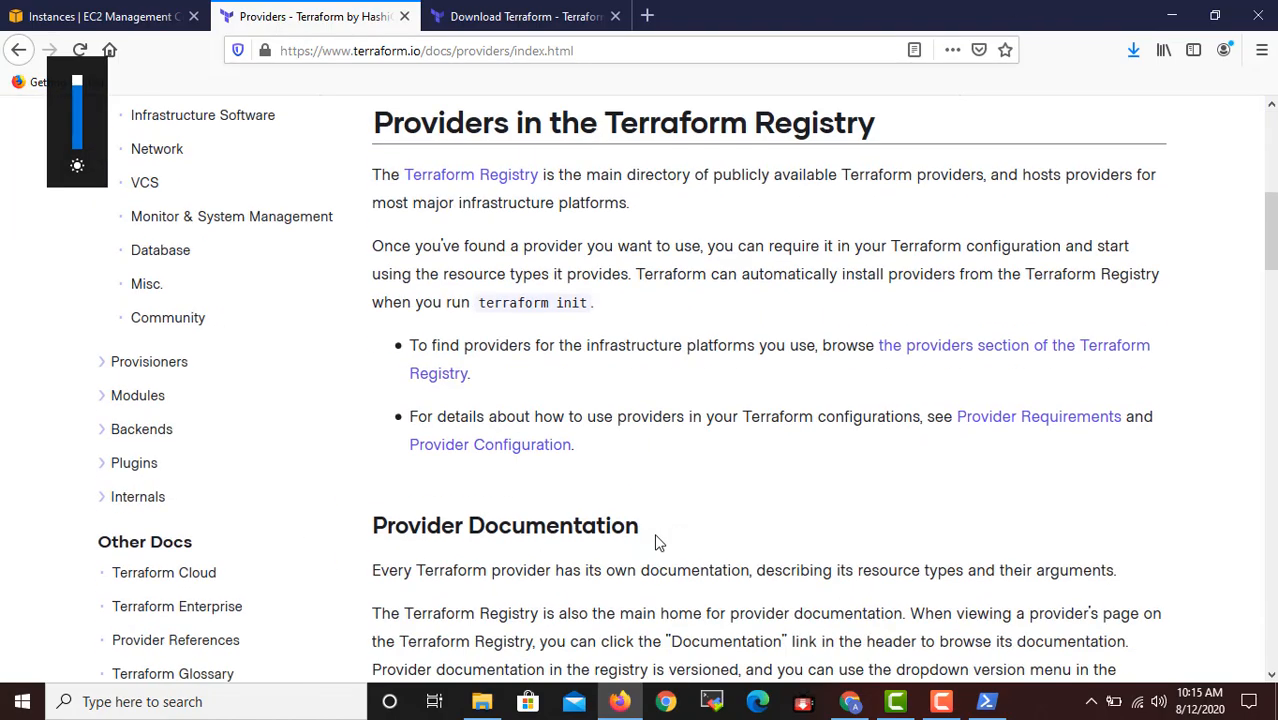
scroll(660, 543, "down", 10)
scroll(436, 397, "up", 1)
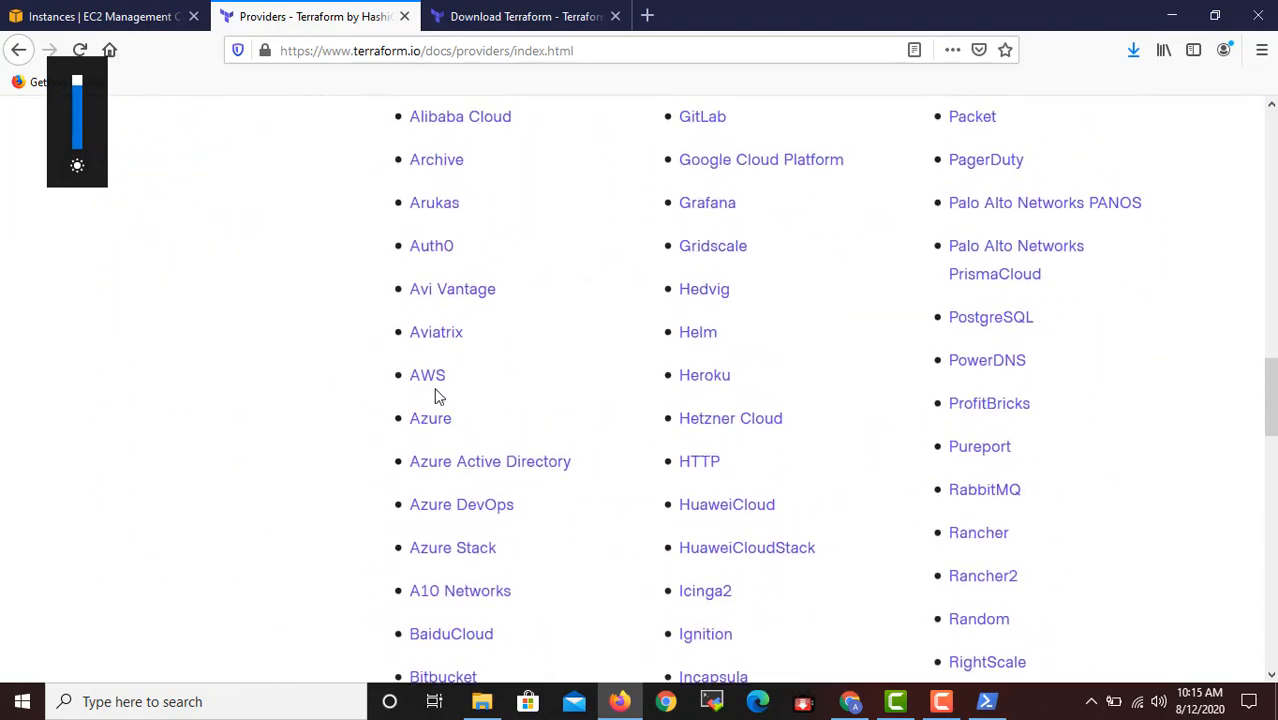
left_click(428, 376)
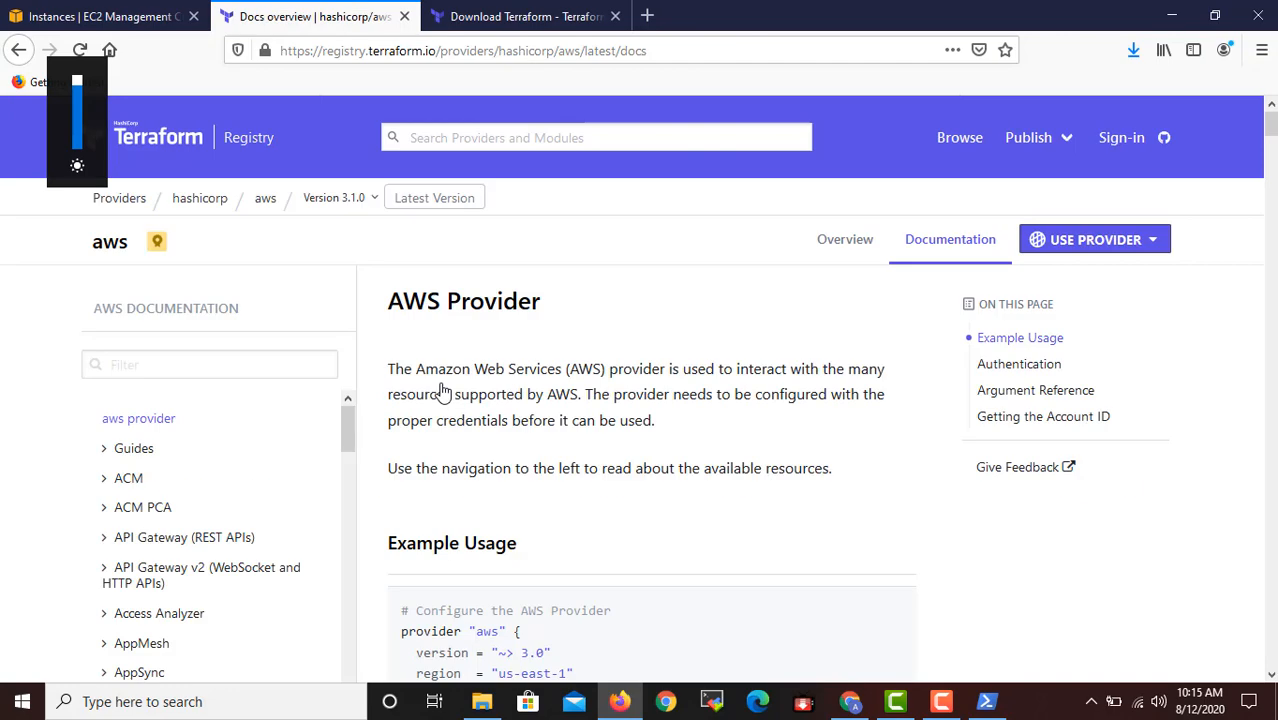
Copy the provider "aws" block with version "~> 3.0" and region "us-east-1" from the Example Usage section.
scroll(614, 395, "down", 1)
scroll(614, 395, "down", 2)
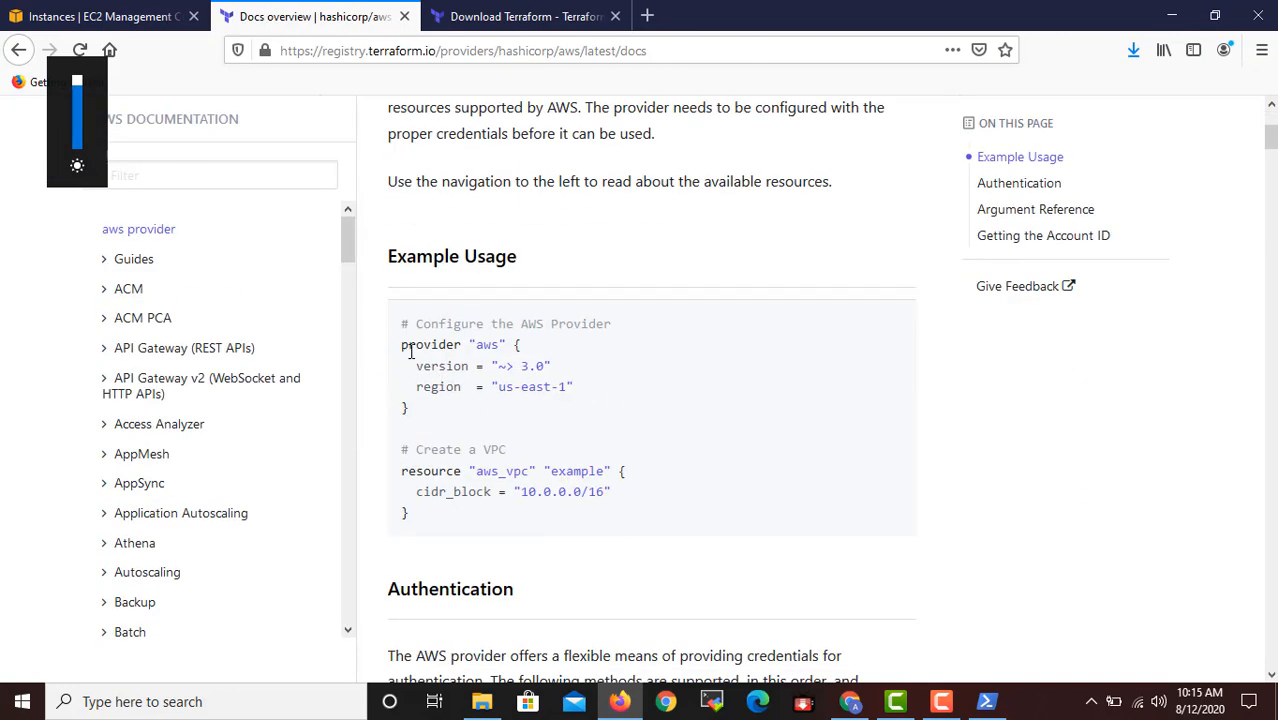
left_click_drag(408, 344, 537, 412)
left_click(535, 406)
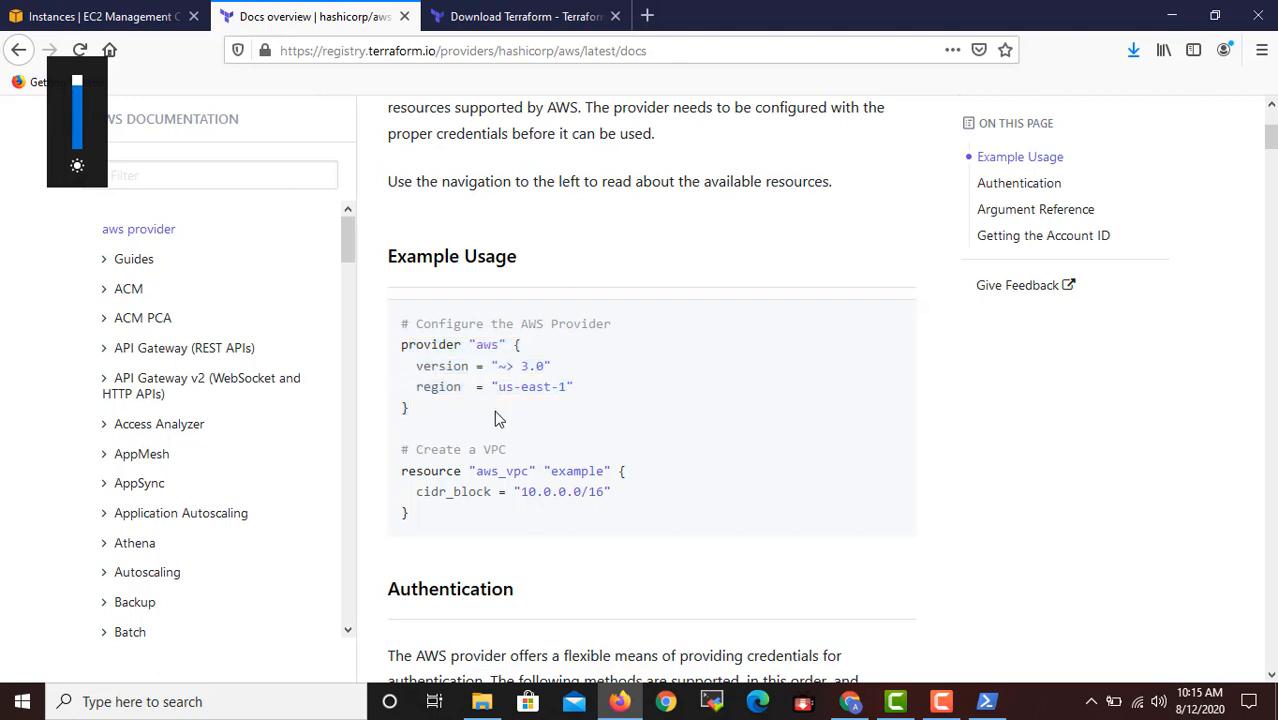
left_click_drag(401, 344, 475, 414)
key("ctrl+c")
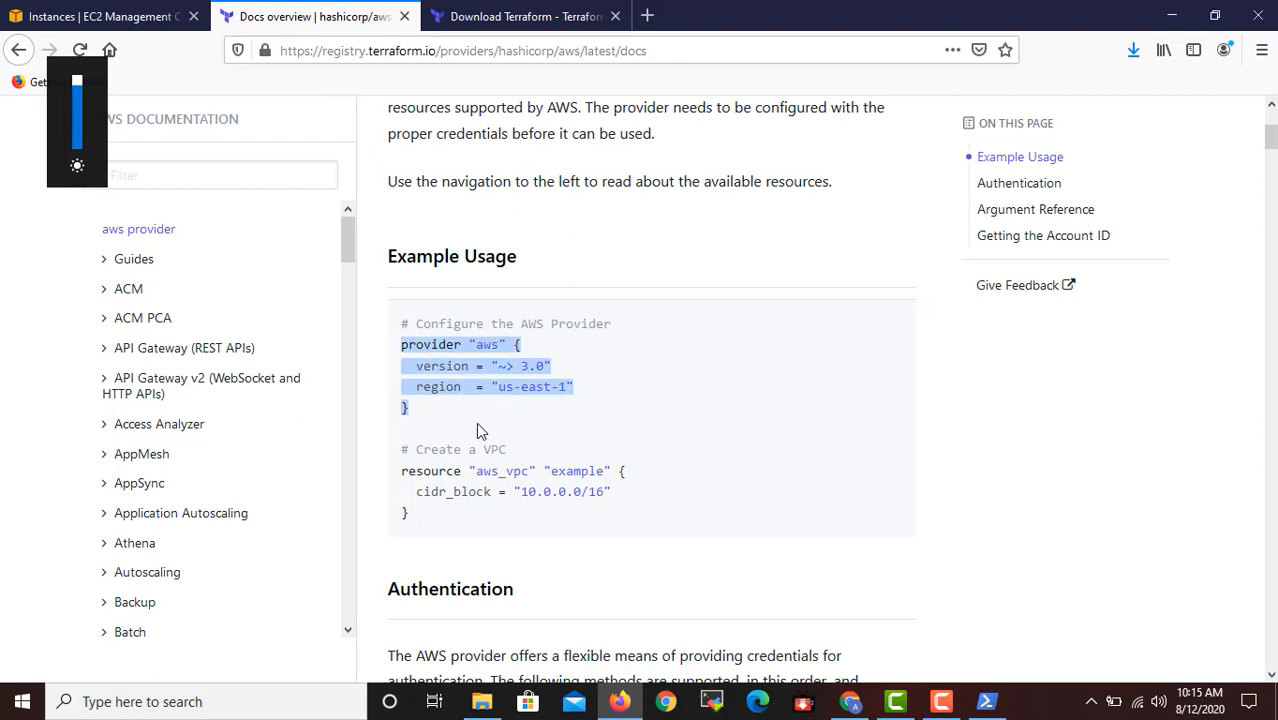
Open main.tf from C:\terraform in Sublime Text, paste the copied AWS provider block into it and close the editor.
left_click(500, 706)
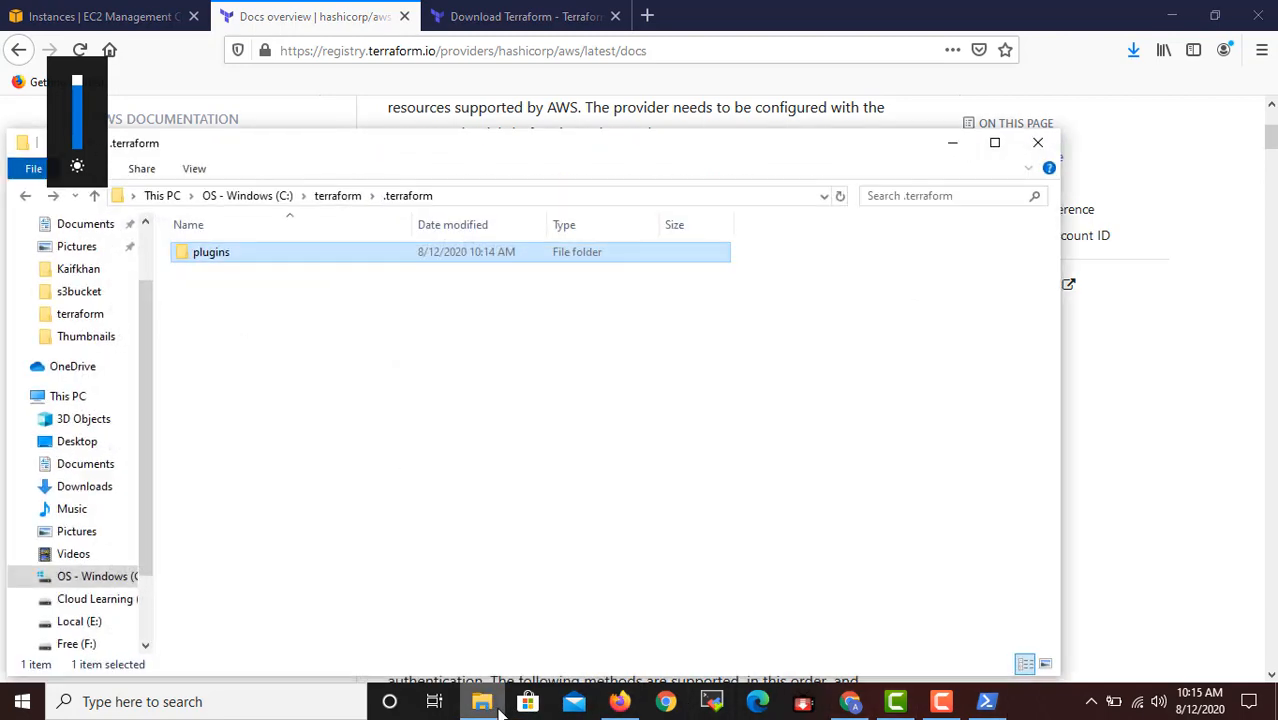
left_click(337, 196)
double_click(202, 273)
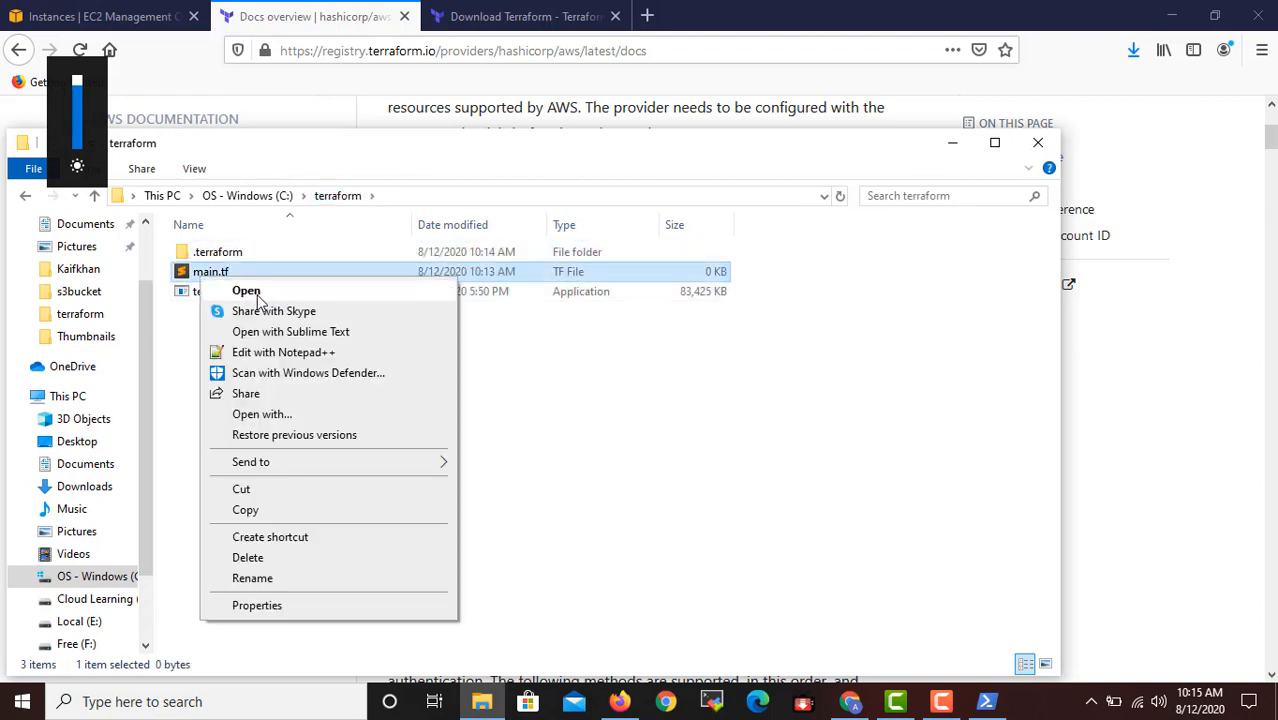
left_click(256, 294)
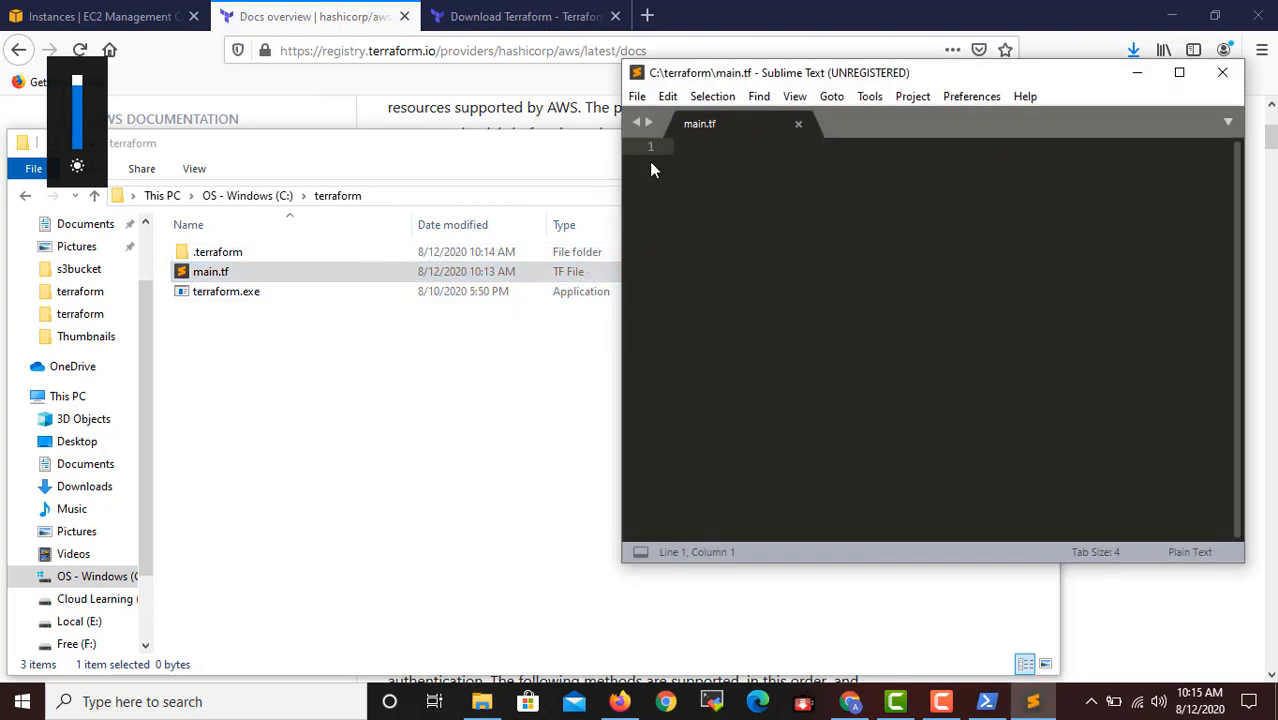
key("ctrl+v")
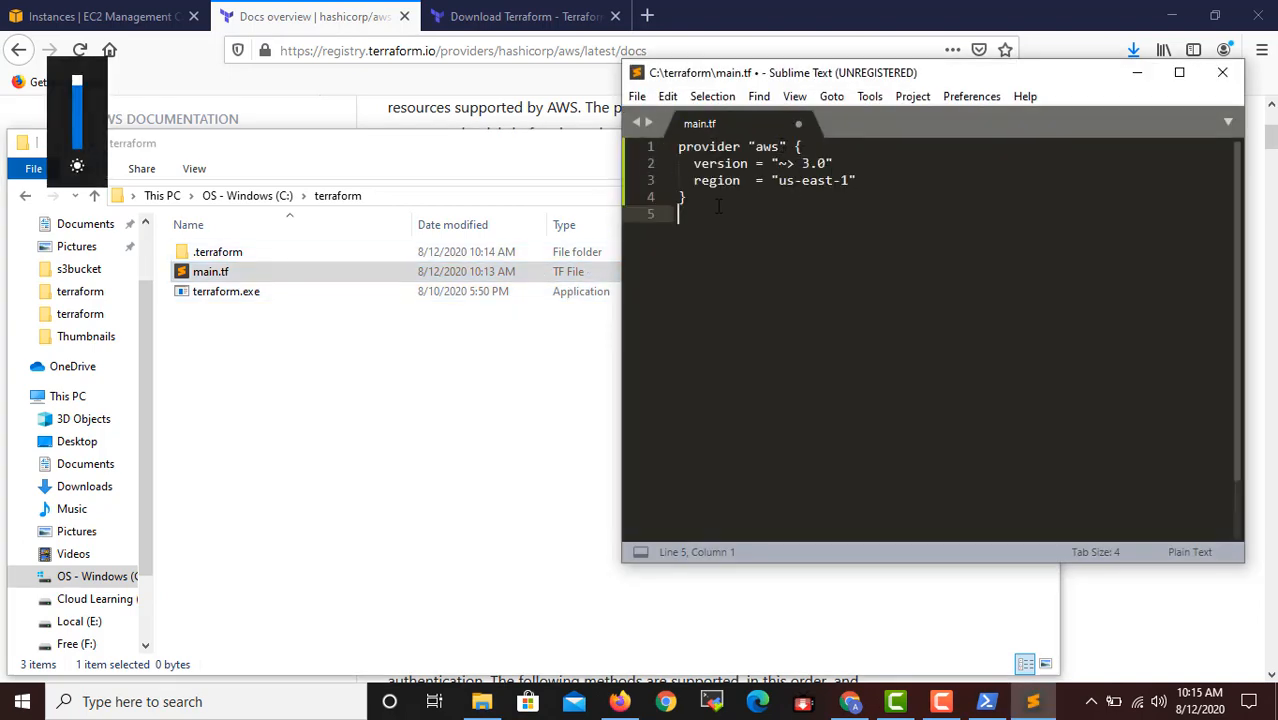
left_click(1222, 73)
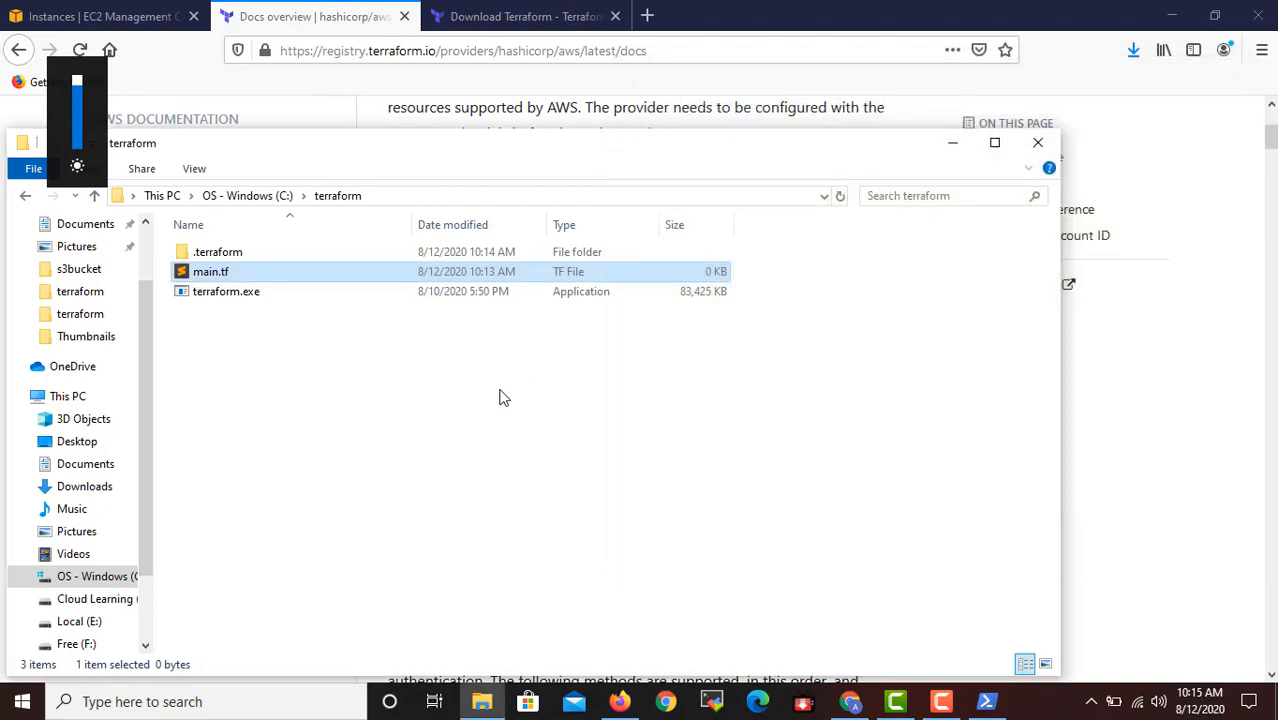
Switch to PowerShell and run terraform init again in C:\terraform.
left_click(986, 701)
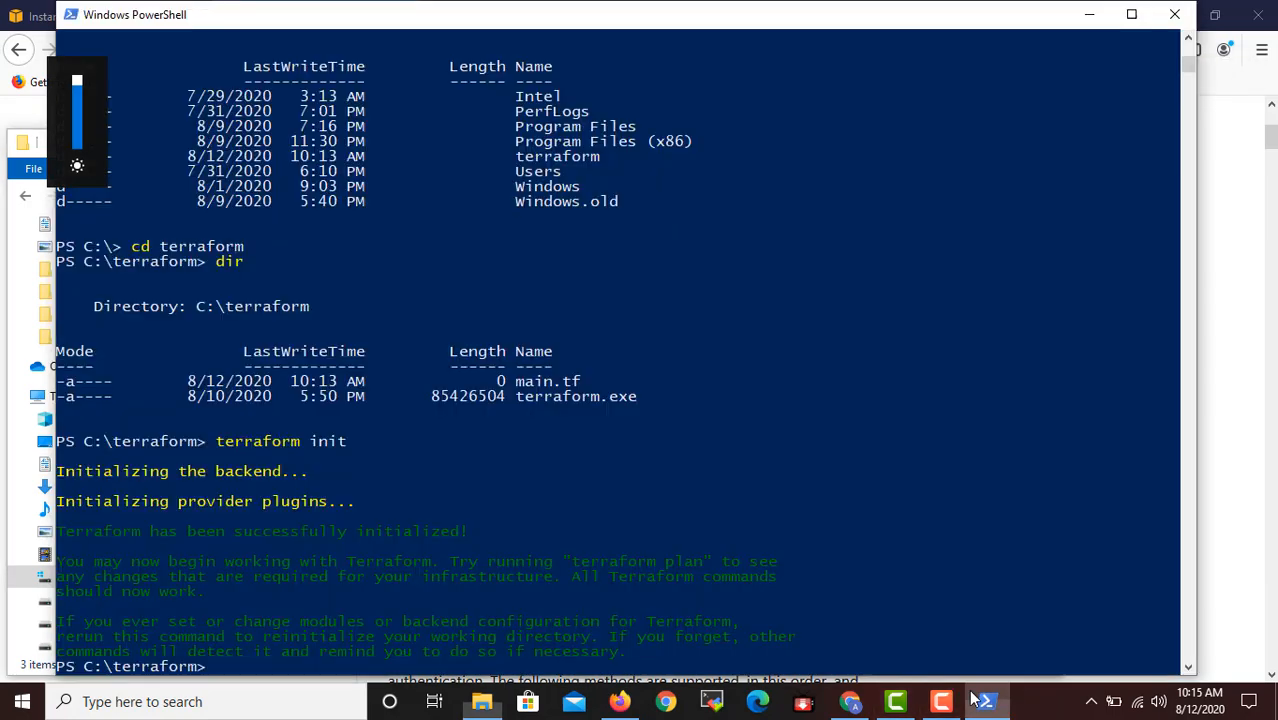
key("Up")
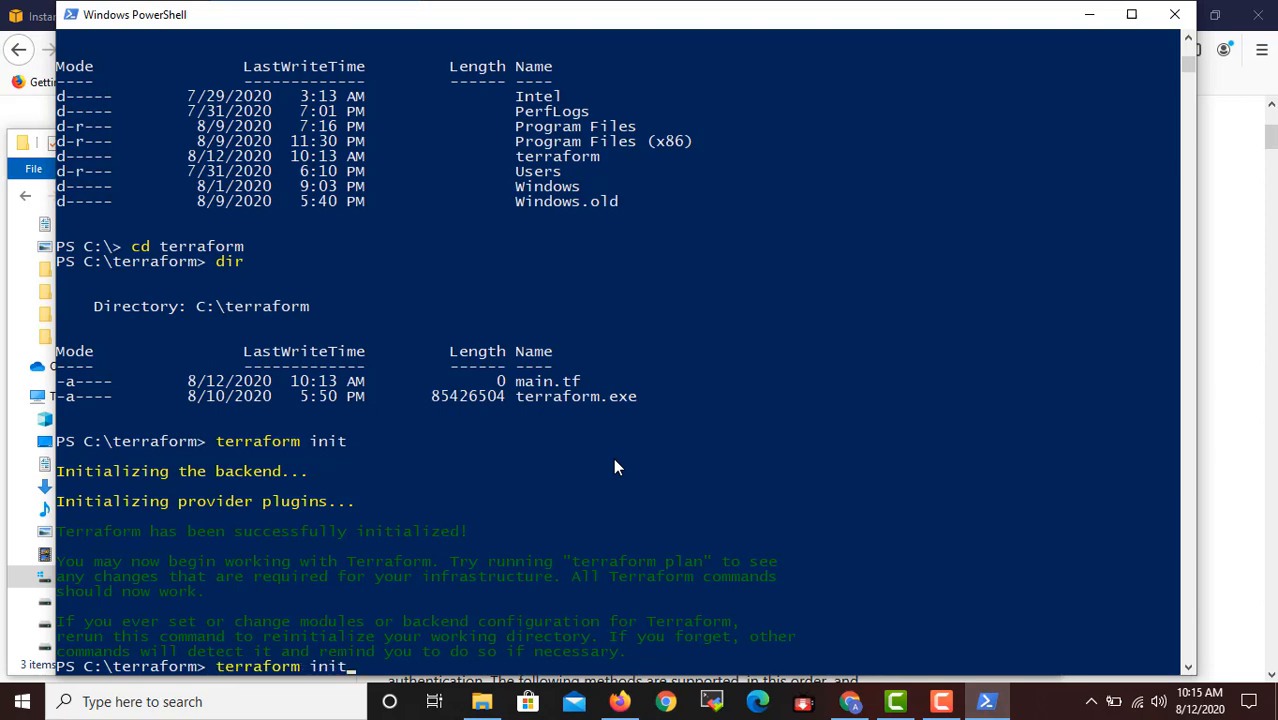
key("Return")
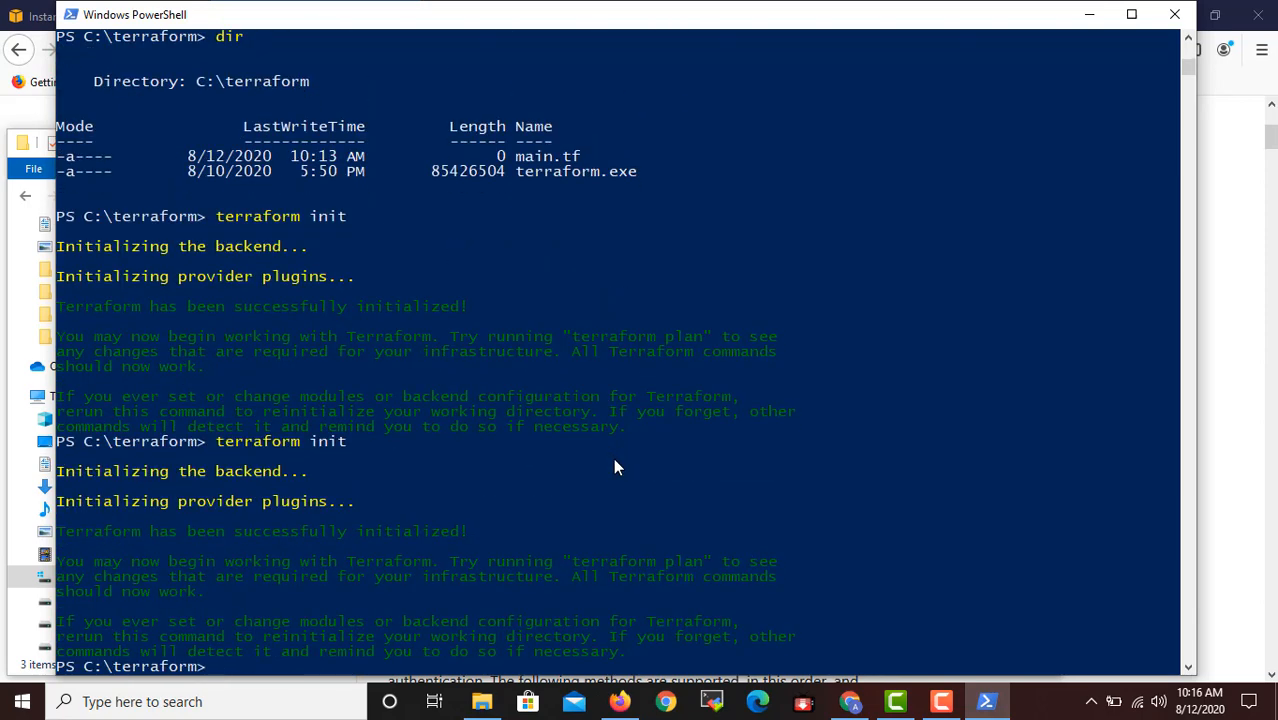
key("XF86MonBrightnessUp")
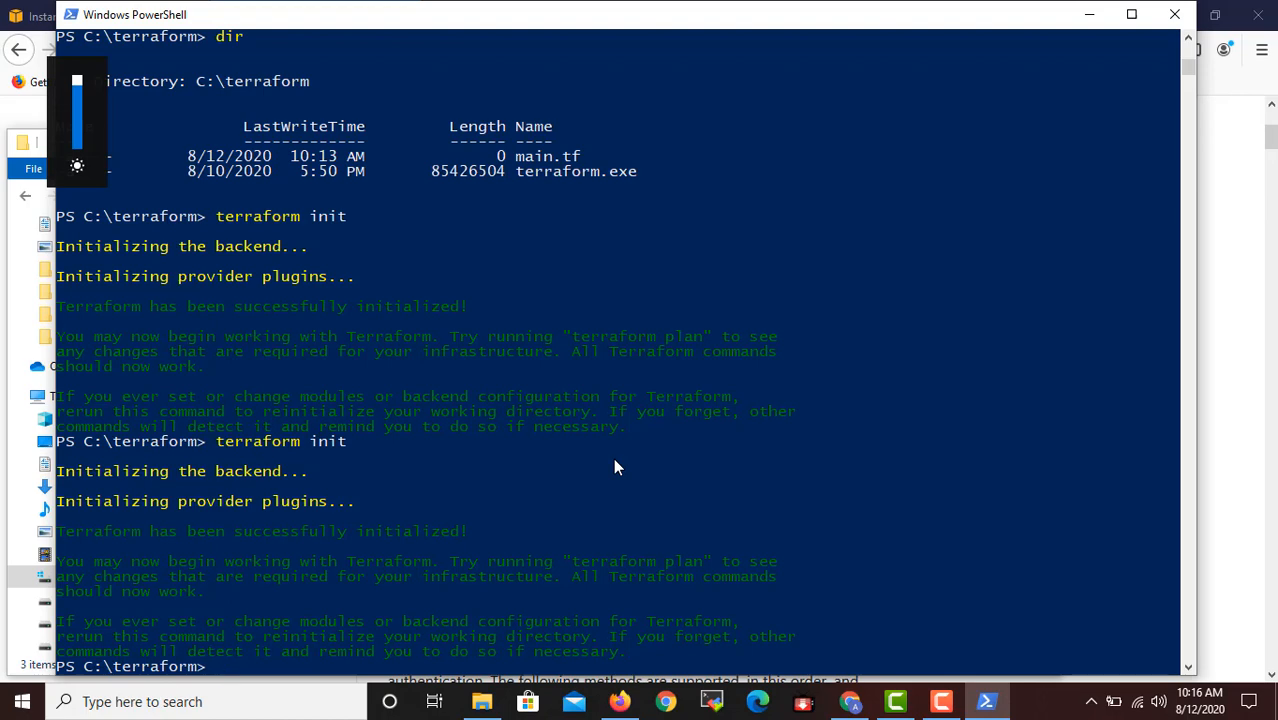
Run terraform plan in C:\terraform to preview the infrastructure changes.
type("terraform")
type(" plan")
key("Return")
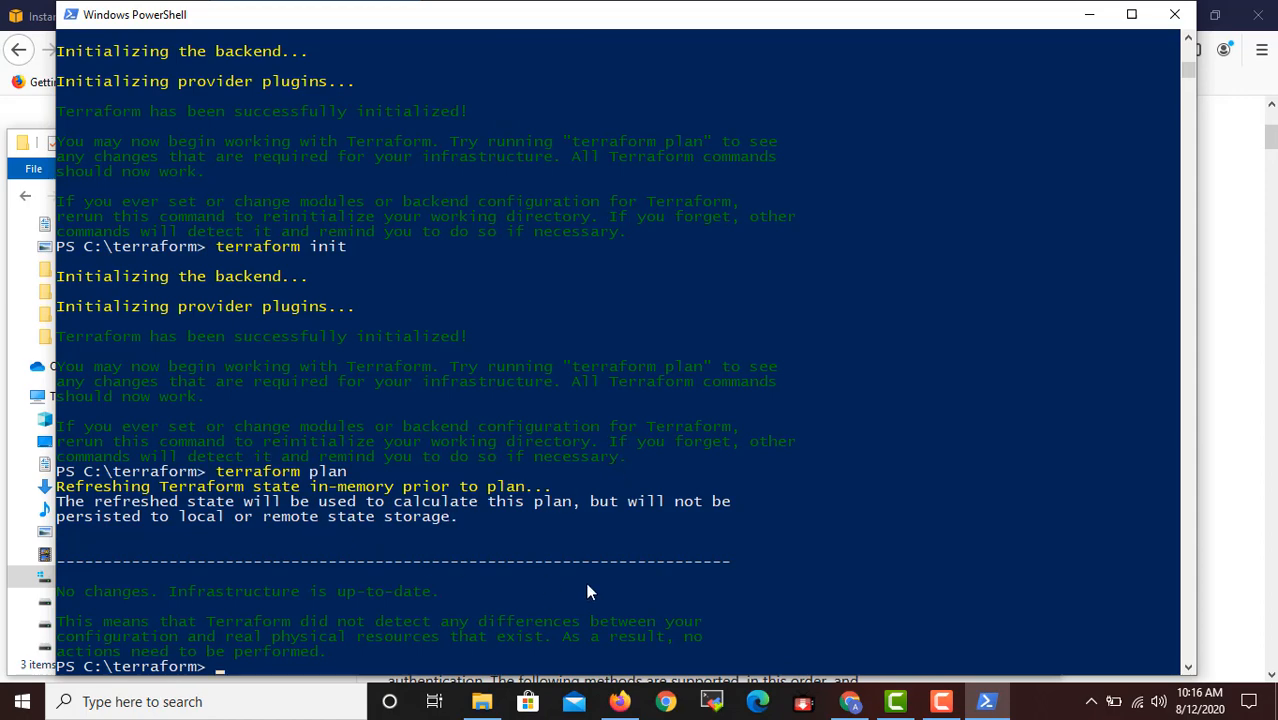
scroll(405, 580, "down", 2)
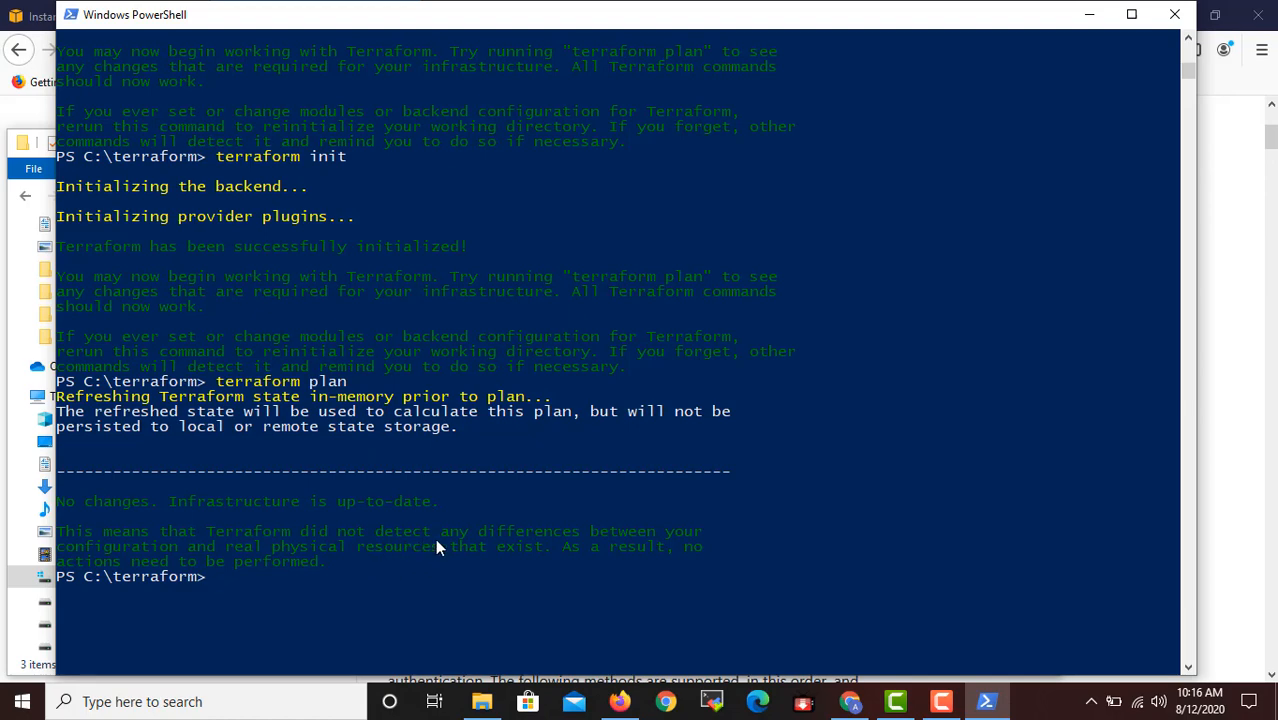
Run terraform apply in C:\terraform by reusing the previous plan command.
key("Up")
key("BackSpace")
key("BackSpace")
key("BackSpace")
key("BackSpace")
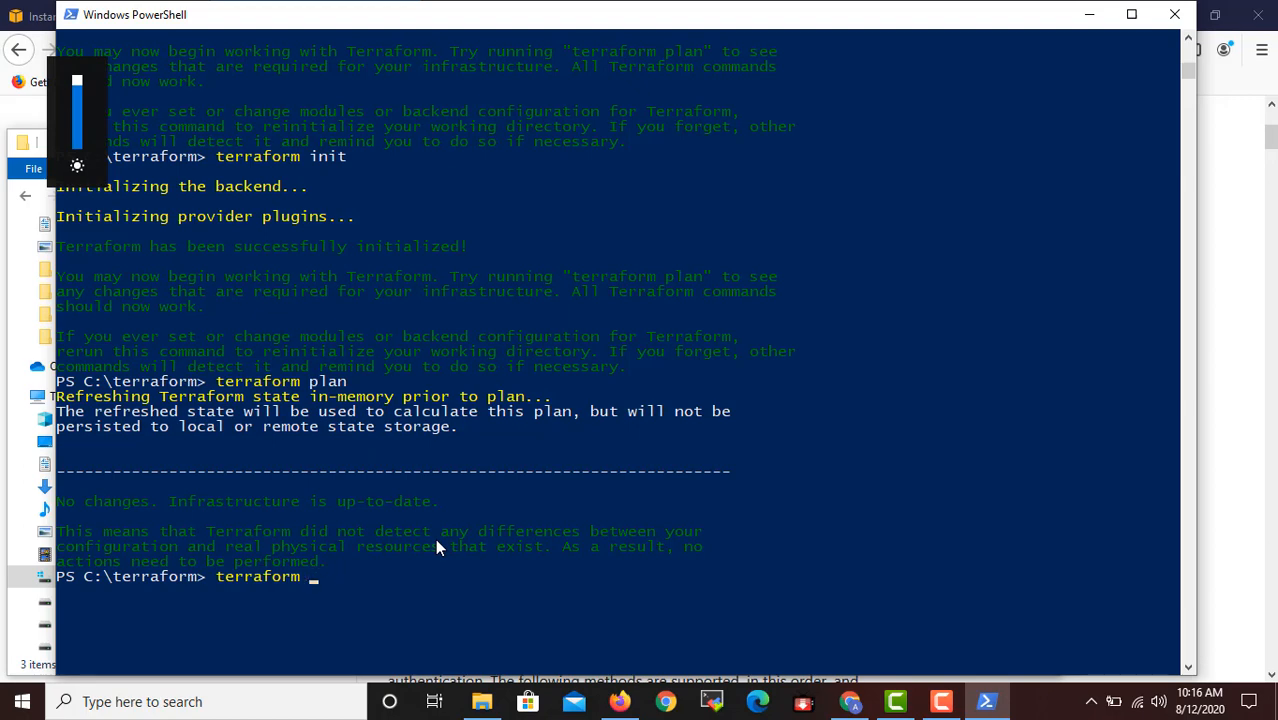
type("apply")
key("Return")
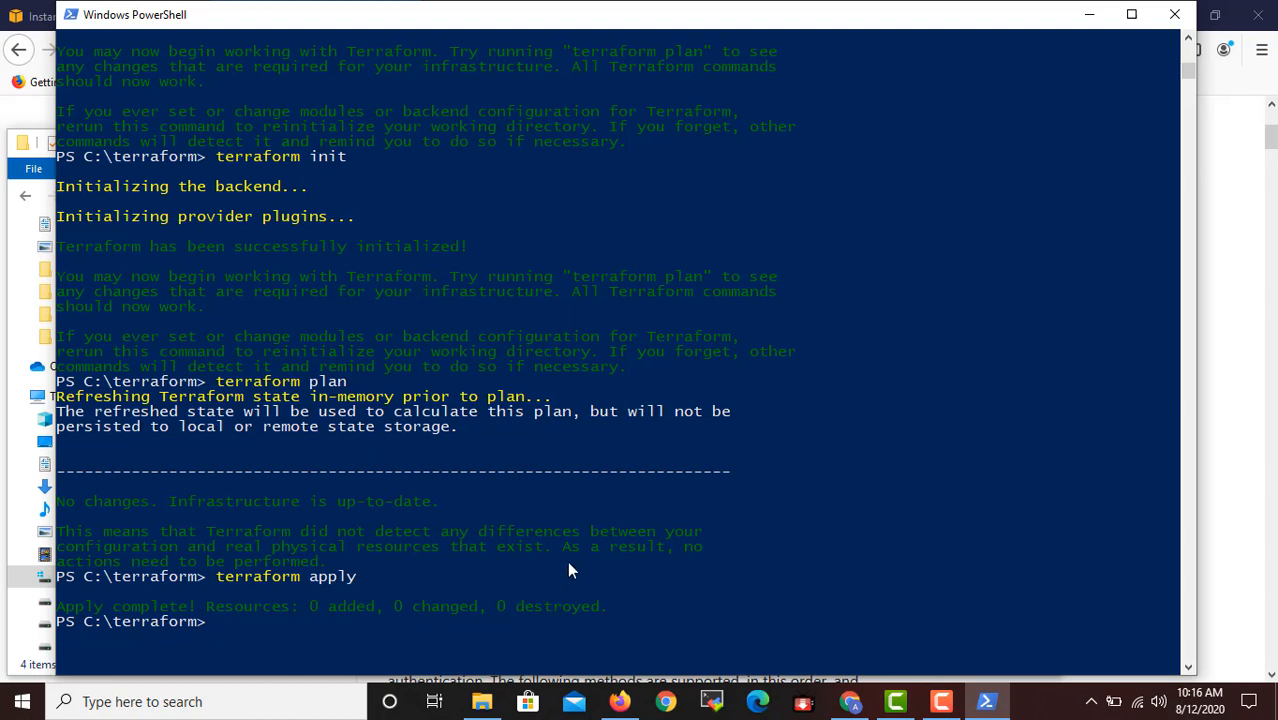
Run terraform destroy in C:\terraform and confirm the destruction of all resources with yes.
key("XF86MonBrightnessUp")
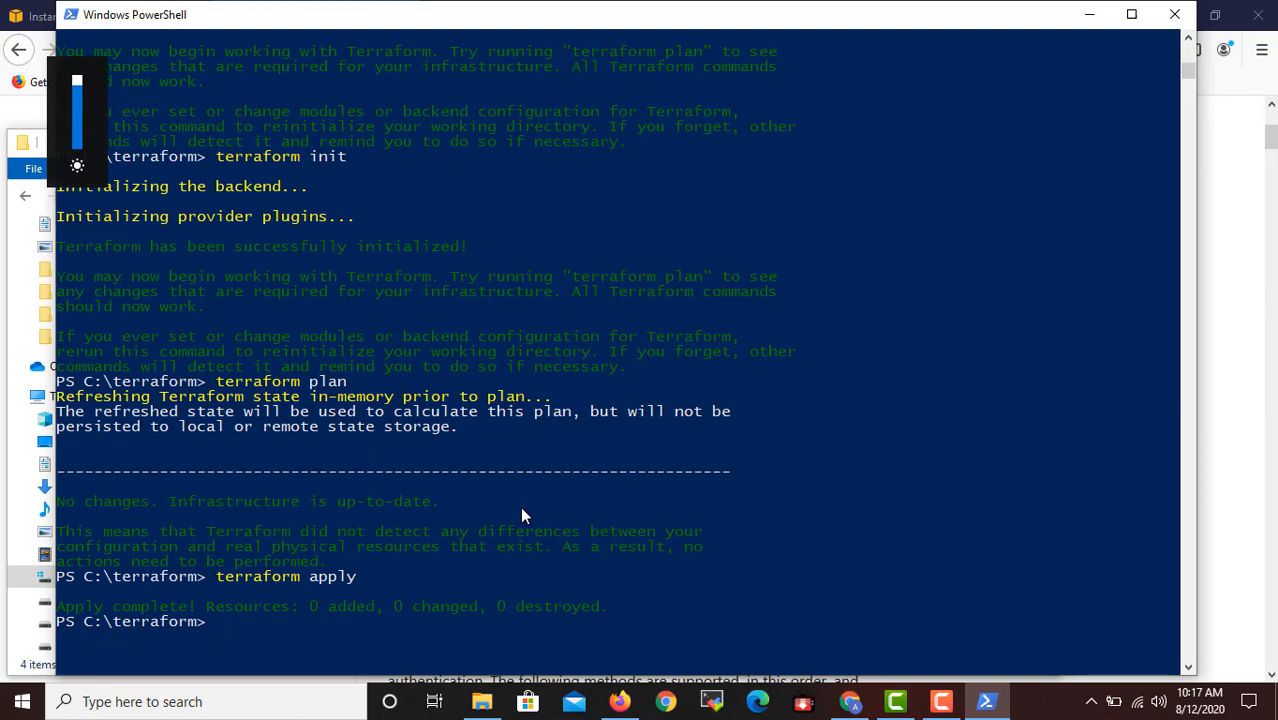
key("Up")
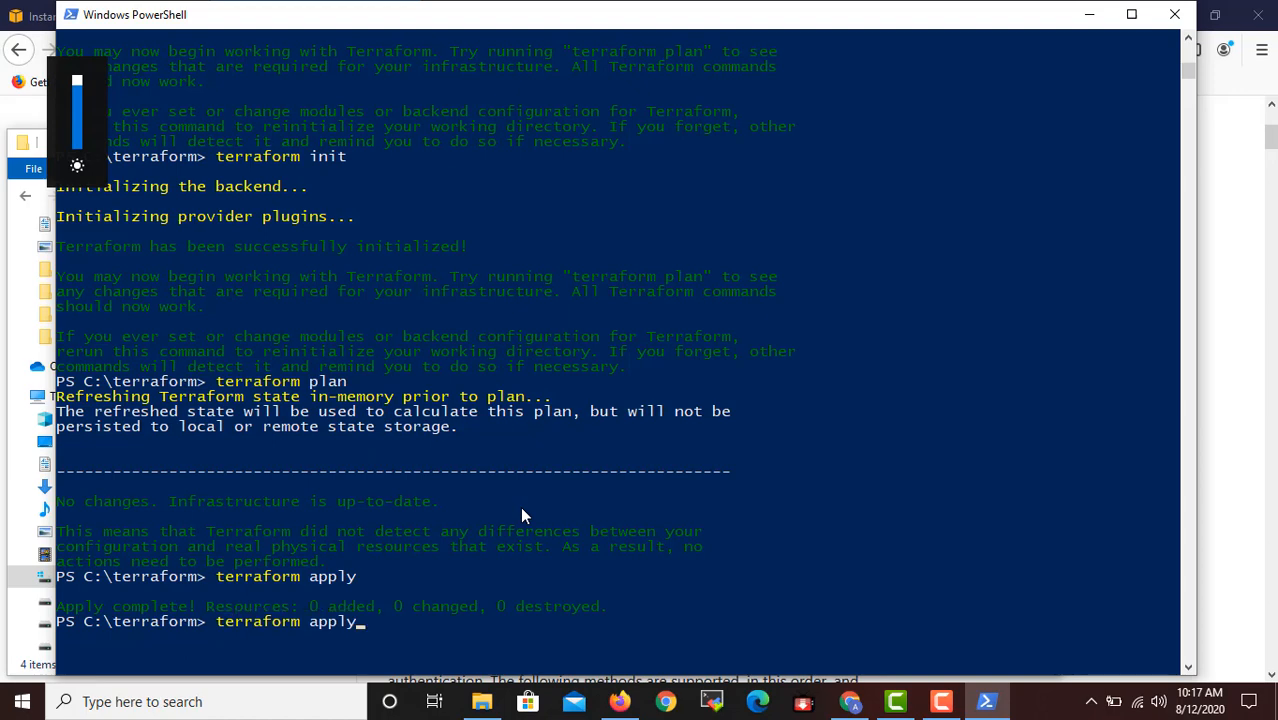
key("BackSpace")
key("BackSpace")
key("BackSpace")
key("BackSpace")
key("BackSpace")
type("destroy")
key("Return")
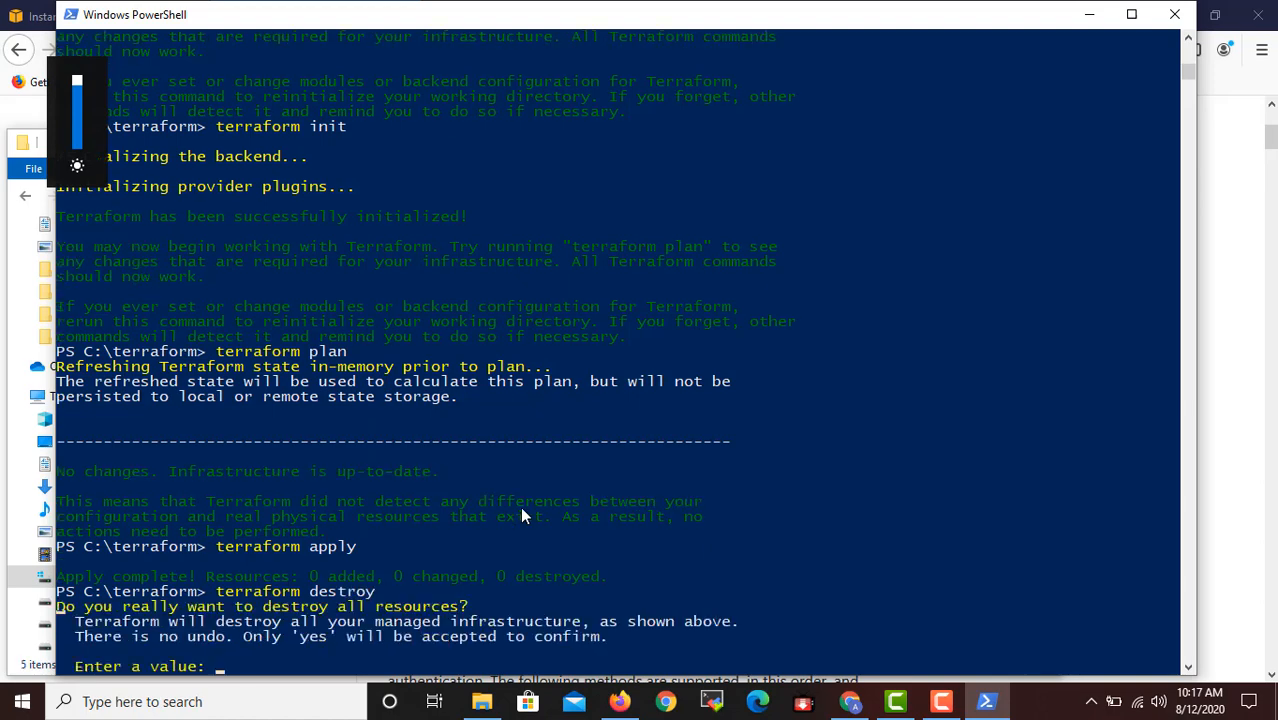
type("yes")
key("Return")
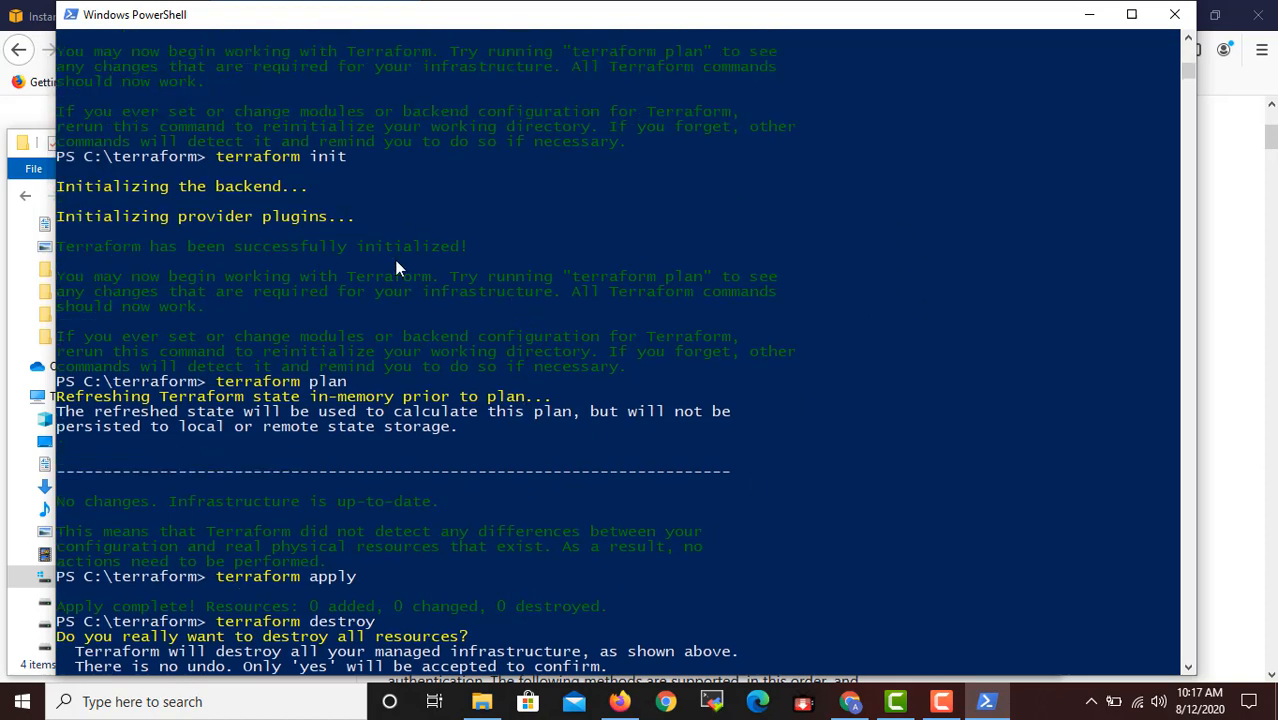
type("yes")
key("Return")
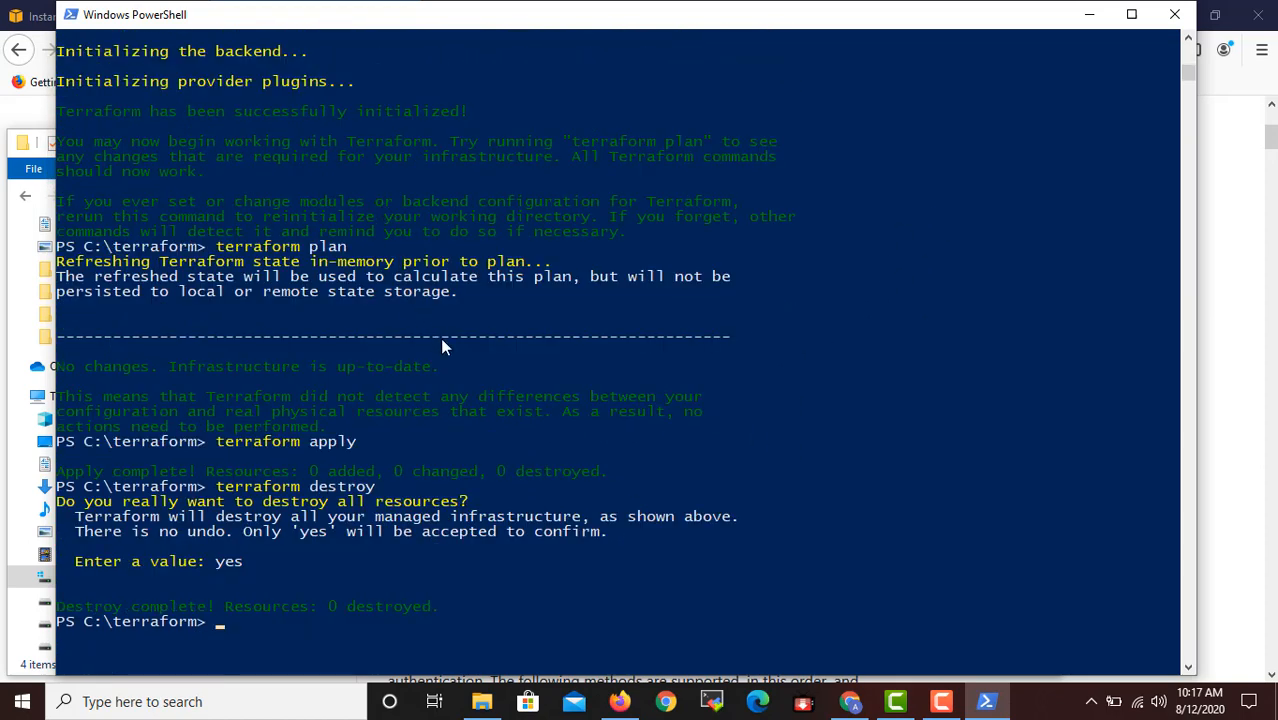
Review the output of the Terraform commands, then minimize PowerShell to check the files in the terraform folder.
scroll(503, 396, "up", 3)
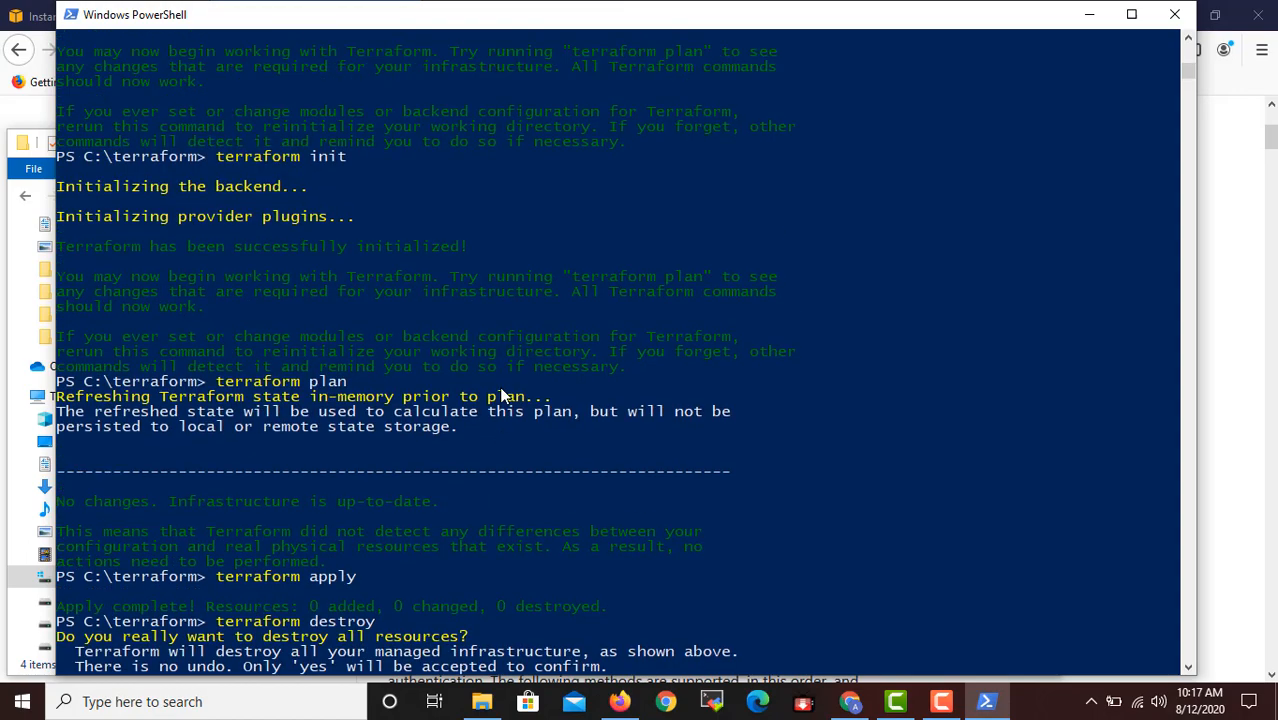
scroll(499, 388, "down", 3)
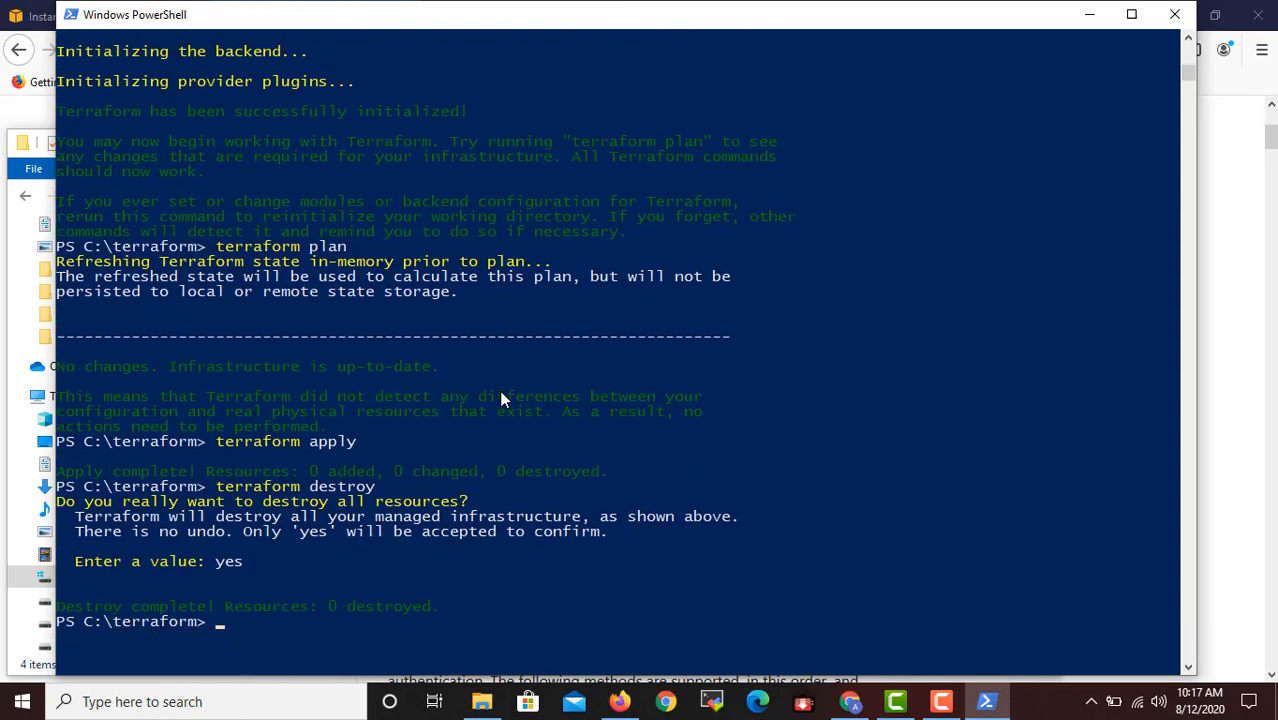
left_click(1086, 20)
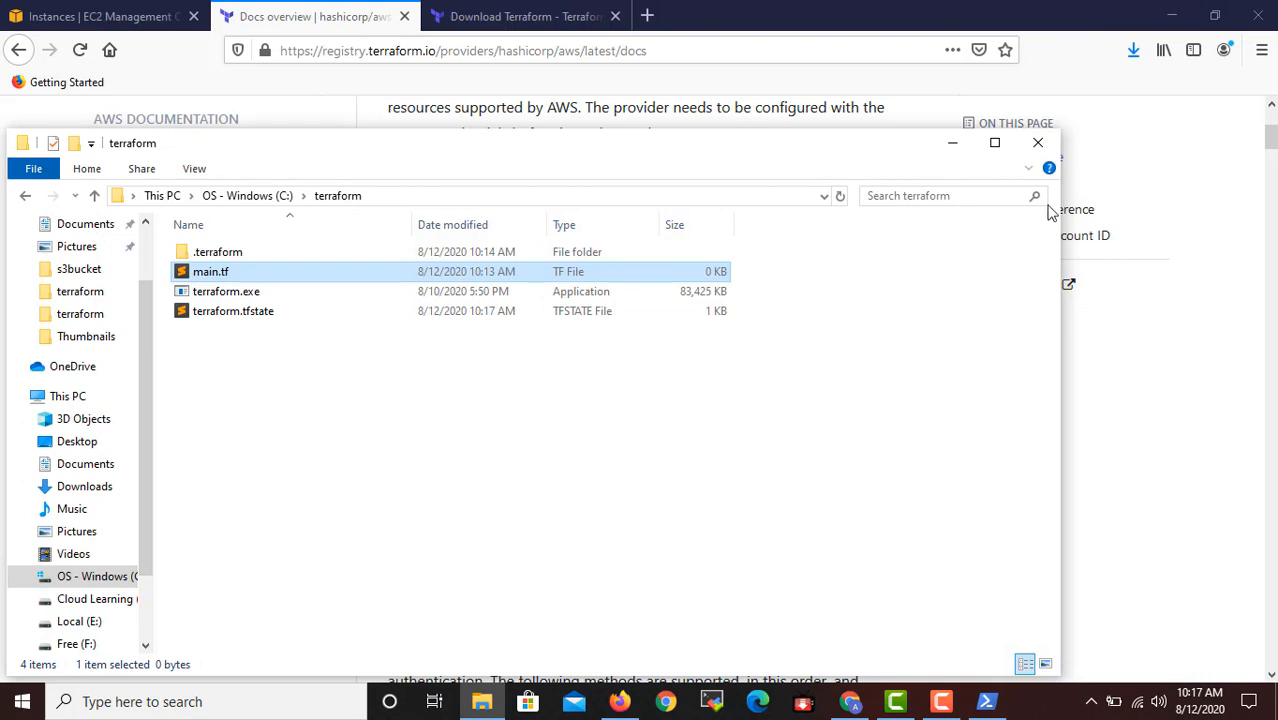
key("XF86MonBrightnessUp")
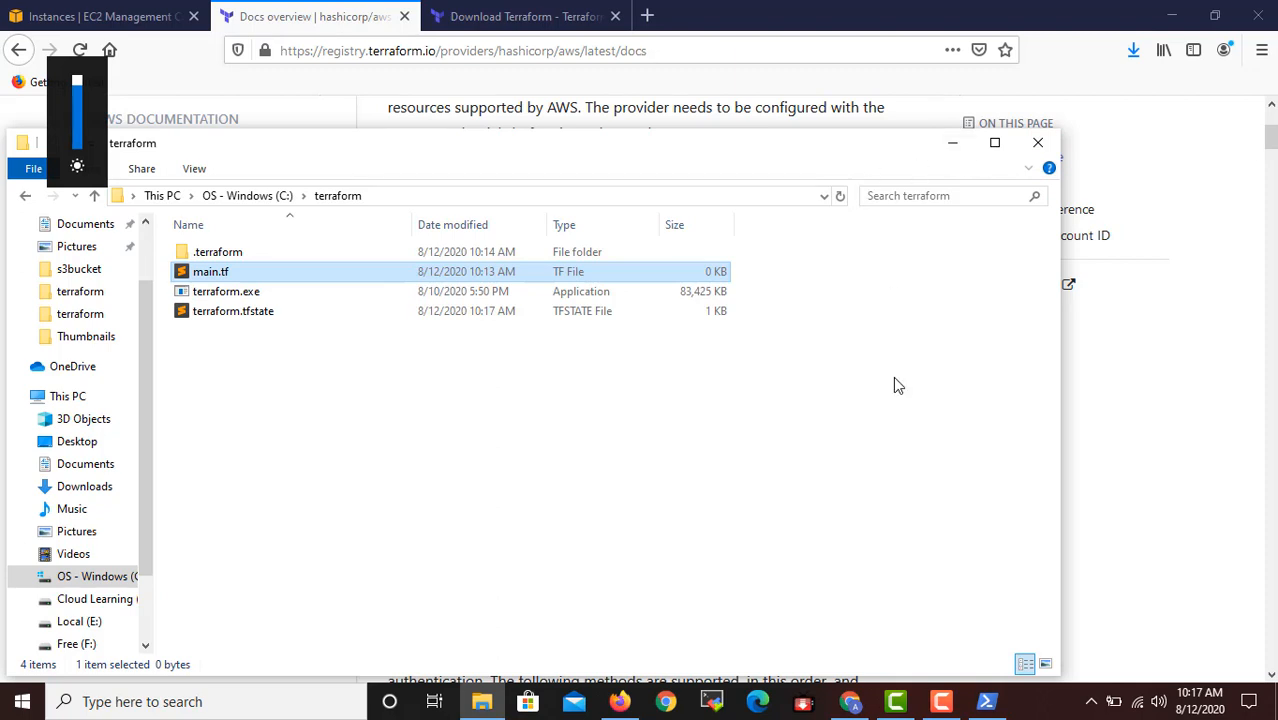